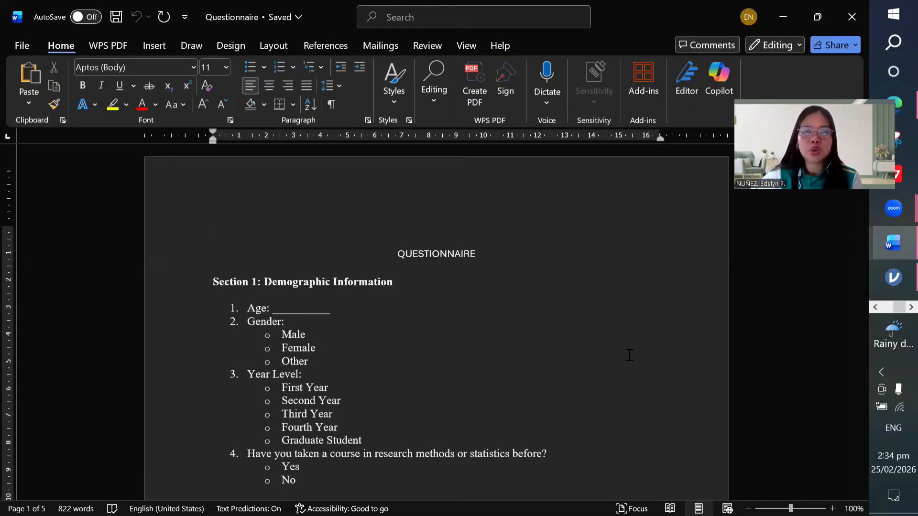
Step: Browse the 15 respondent rows of the survey data and select a cell in row 12
{"action": "scroll", "coordinate": [630, 355], "scroll_direction": "down", "scroll_amount": 8}
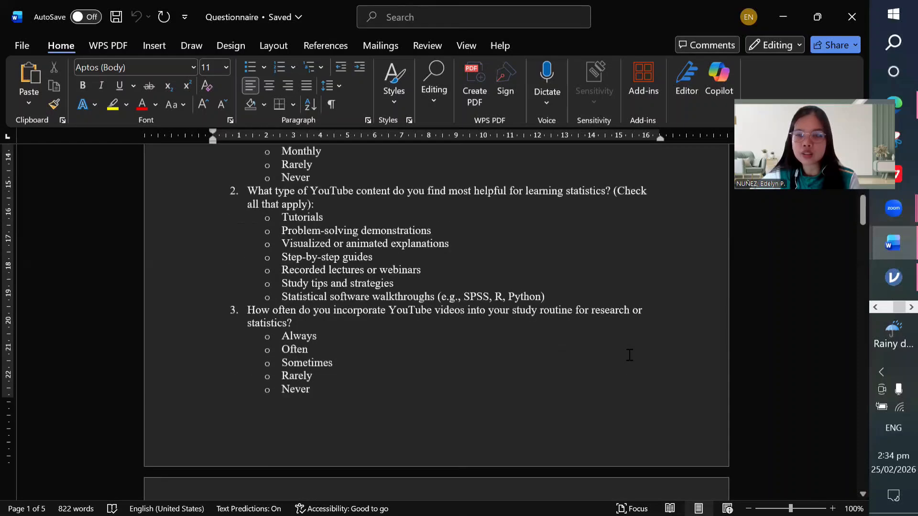
{"action": "scroll", "coordinate": [630, 355], "scroll_direction": "up", "scroll_amount": 8}
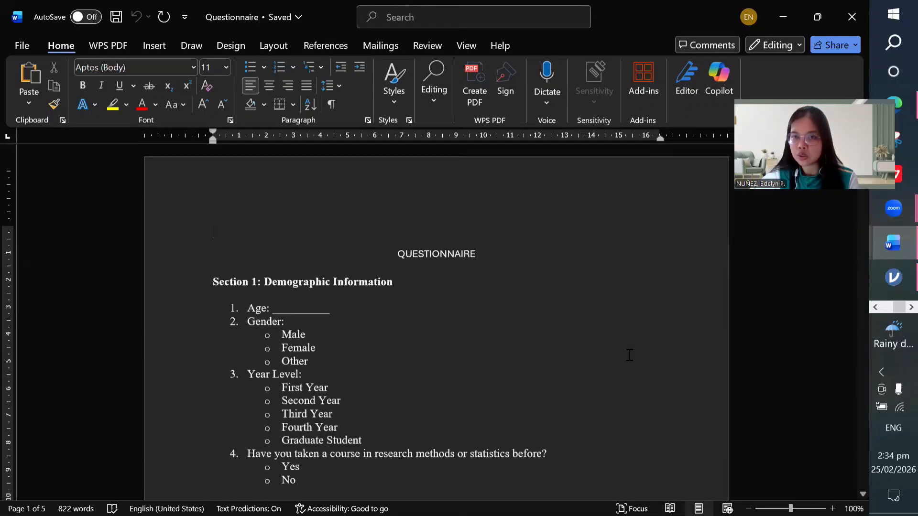
{"action": "scroll", "coordinate": [629, 354], "scroll_direction": "down", "scroll_amount": 8}
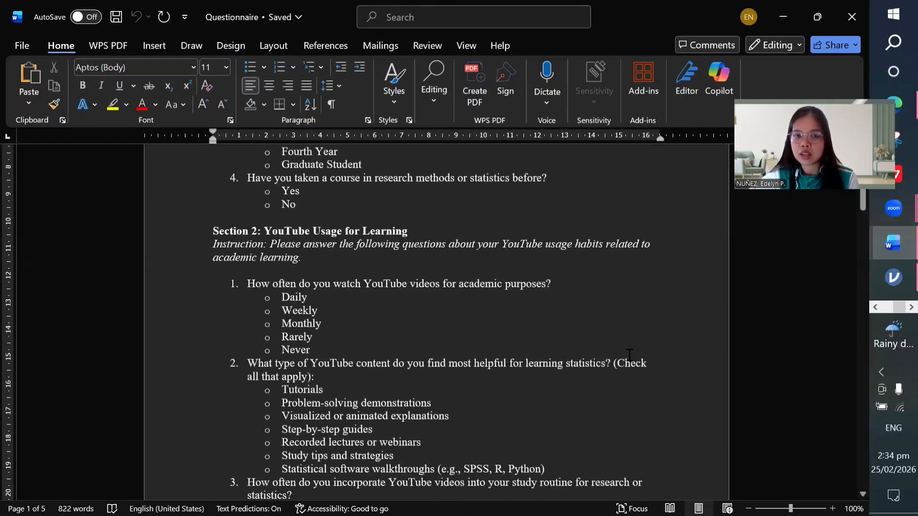
{"action": "scroll", "coordinate": [629, 354], "scroll_direction": "up", "scroll_amount": 6}
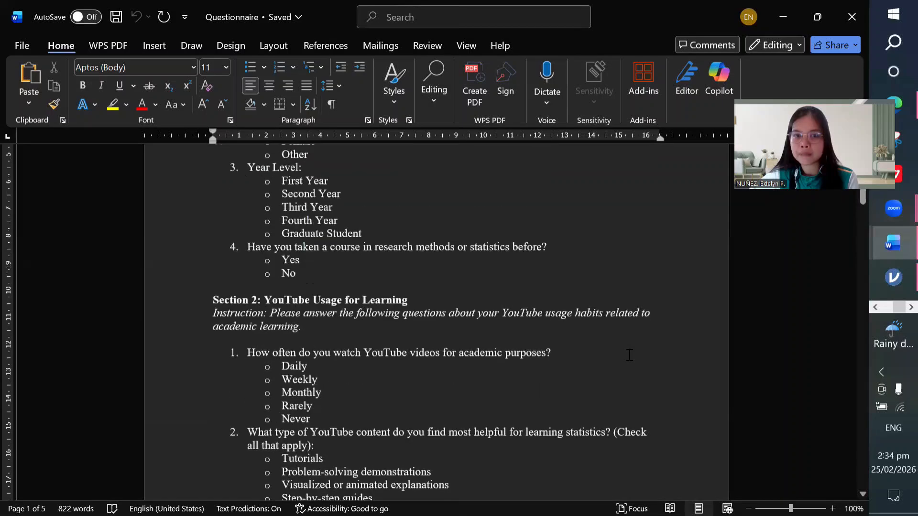
{"action": "scroll", "coordinate": [630, 355], "scroll_direction": "down", "scroll_amount": 6}
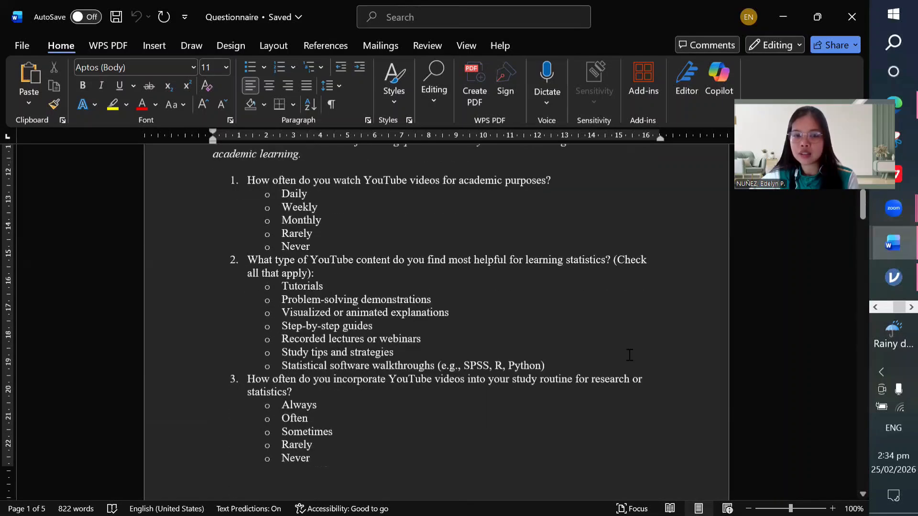
{"action": "scroll", "coordinate": [629, 355], "scroll_direction": "down", "scroll_amount": 8}
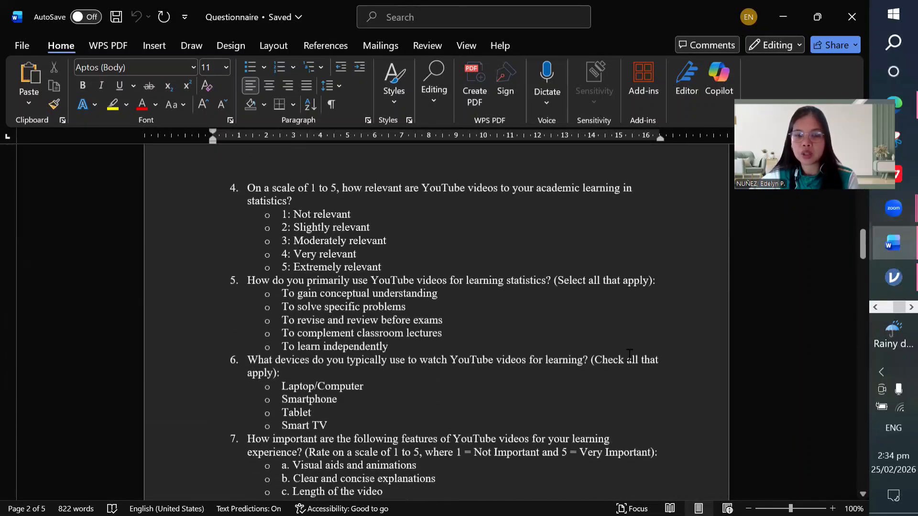
{"action": "scroll", "coordinate": [630, 355], "scroll_direction": "down", "scroll_amount": 10}
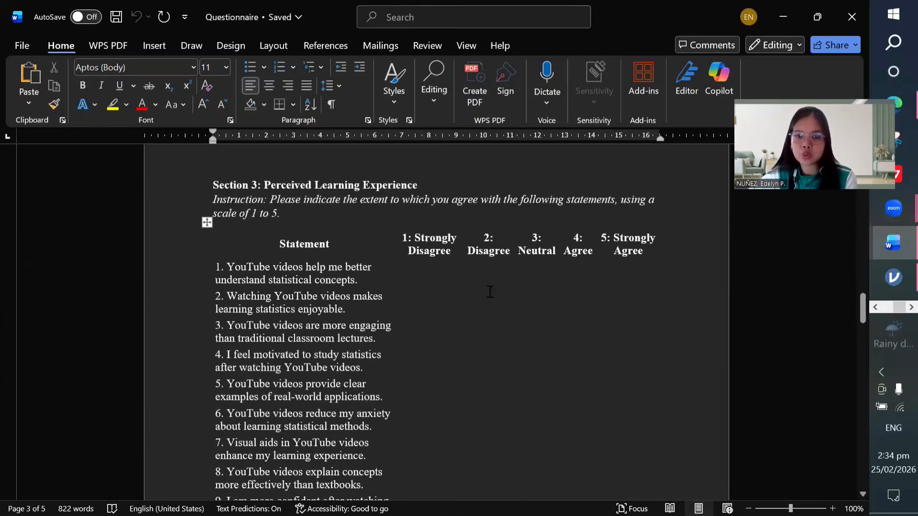
{"action": "scroll", "coordinate": [328, 308], "scroll_direction": "down", "scroll_amount": 2}
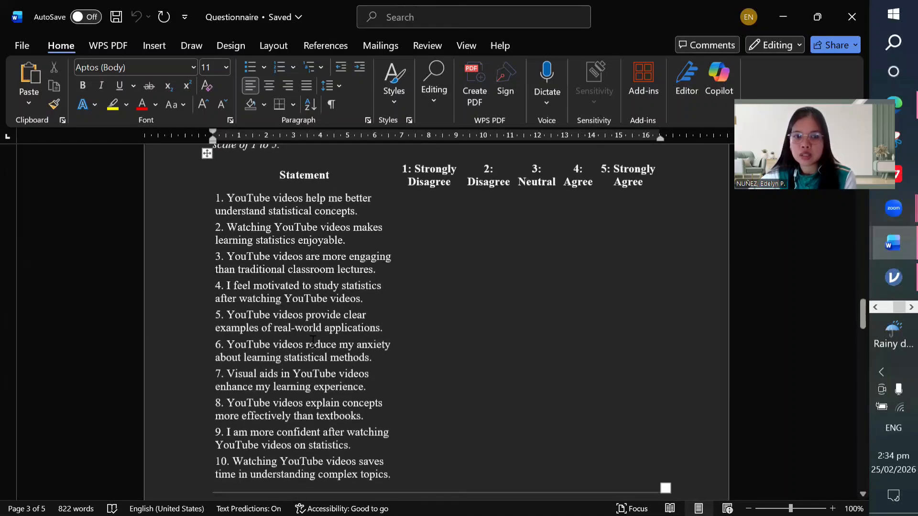
{"action": "scroll", "coordinate": [314, 353], "scroll_direction": "down", "scroll_amount": 1}
{"action": "scroll", "coordinate": [312, 353], "scroll_direction": "down", "scroll_amount": 2}
{"action": "scroll", "coordinate": [313, 353], "scroll_direction": "up", "scroll_amount": 4}
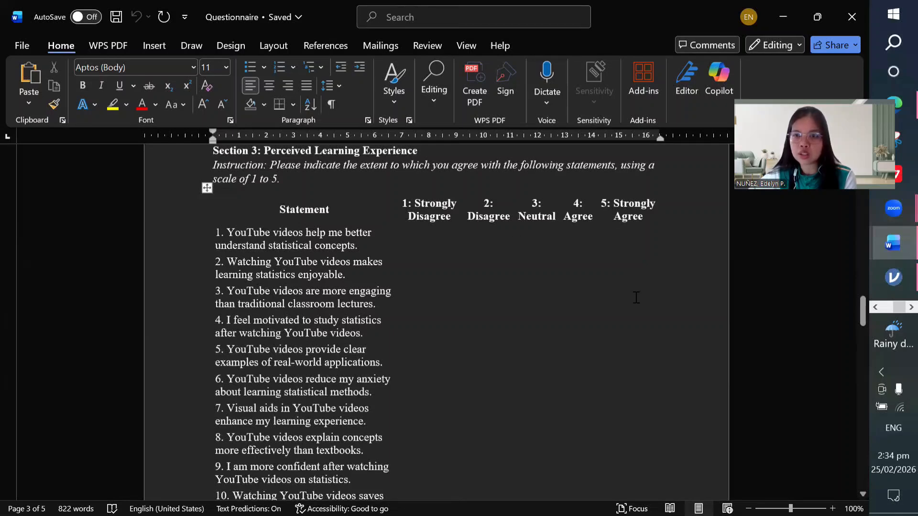
{"action": "scroll", "coordinate": [667, 323], "scroll_direction": "down", "scroll_amount": 4}
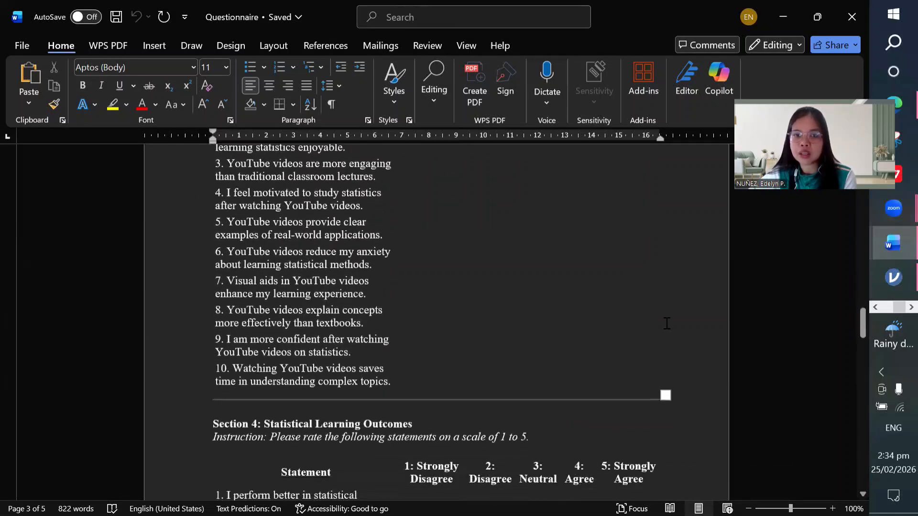
{"action": "scroll", "coordinate": [666, 324], "scroll_direction": "down", "scroll_amount": 4}
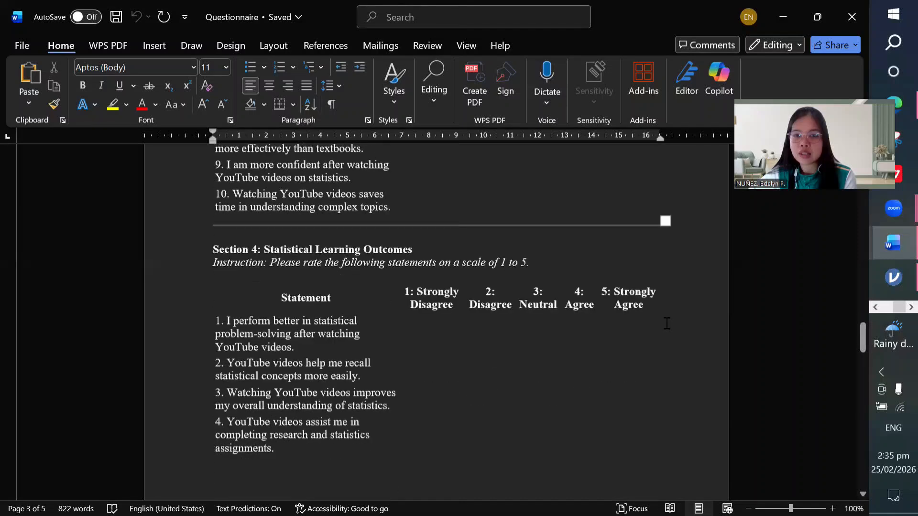
{"action": "scroll", "coordinate": [664, 322], "scroll_direction": "up", "scroll_amount": 6}
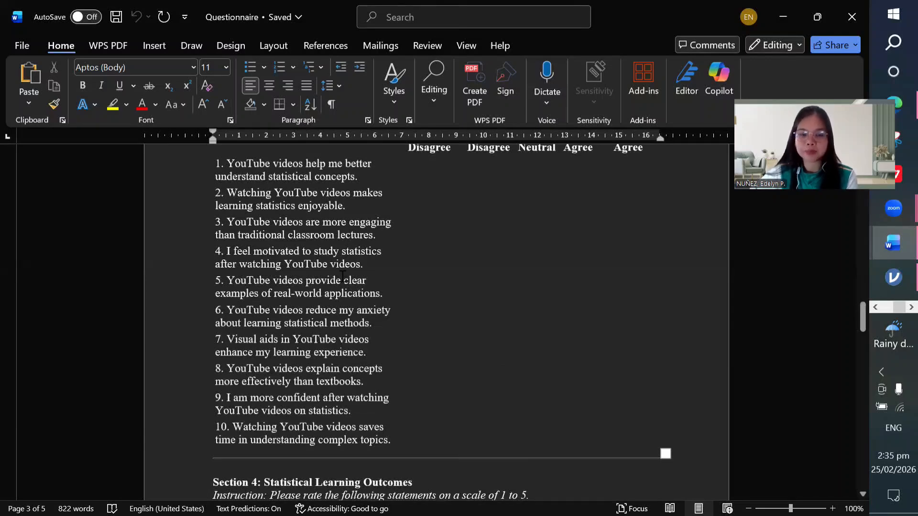
{"action": "scroll", "coordinate": [342, 276], "scroll_direction": "down", "scroll_amount": 3}
{"action": "scroll", "coordinate": [343, 276], "scroll_direction": "up", "scroll_amount": 5}
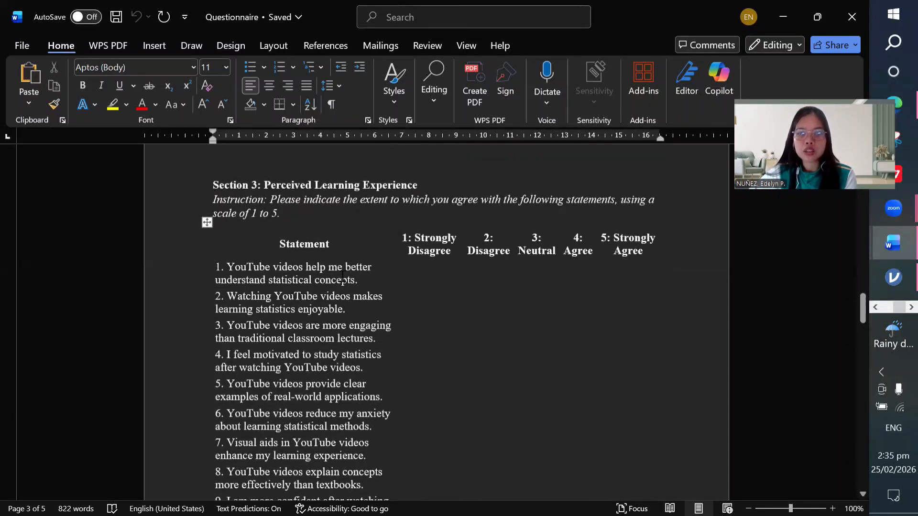
{"action": "scroll", "coordinate": [342, 276], "scroll_direction": "up", "scroll_amount": 1}
{"action": "scroll", "coordinate": [342, 276], "scroll_direction": "down", "scroll_amount": 1}
{"action": "scroll", "coordinate": [343, 276], "scroll_direction": "up", "scroll_amount": 2}
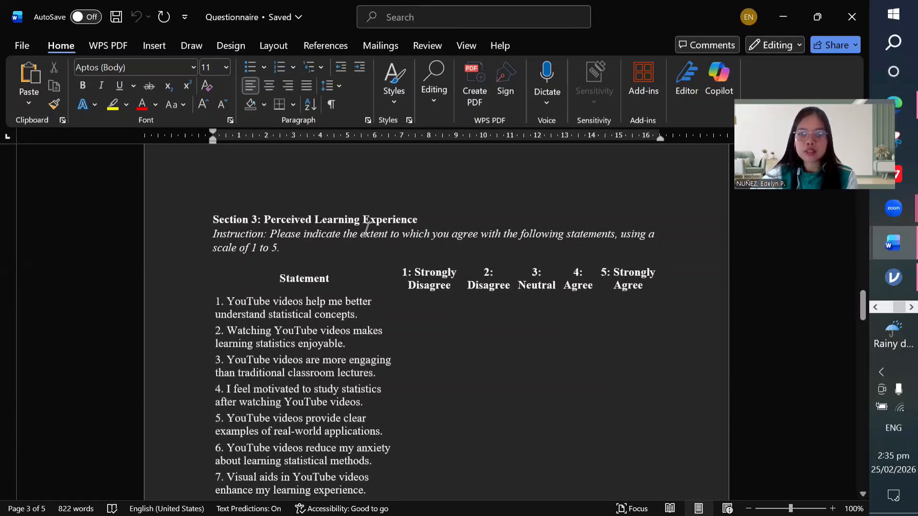
{"action": "scroll", "coordinate": [384, 254], "scroll_direction": "down", "scroll_amount": 10}
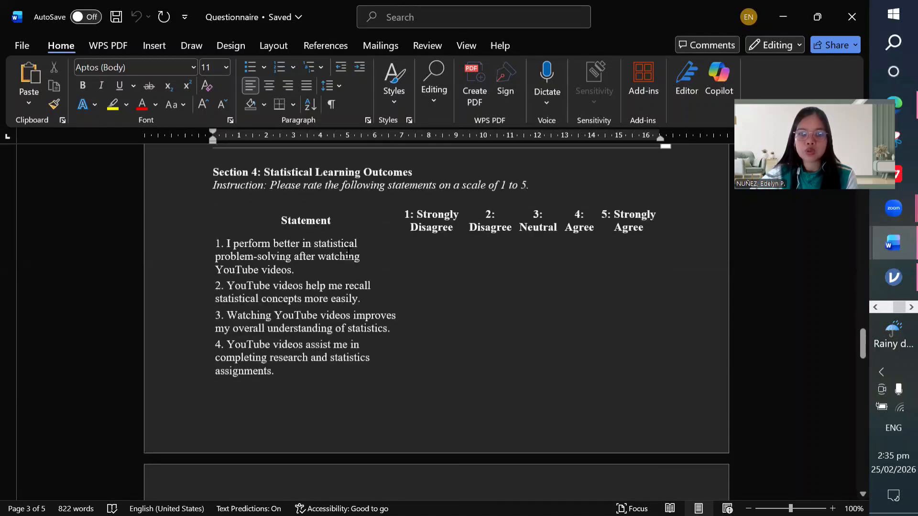
{"action": "scroll", "coordinate": [415, 206], "scroll_direction": "down", "scroll_amount": 7}
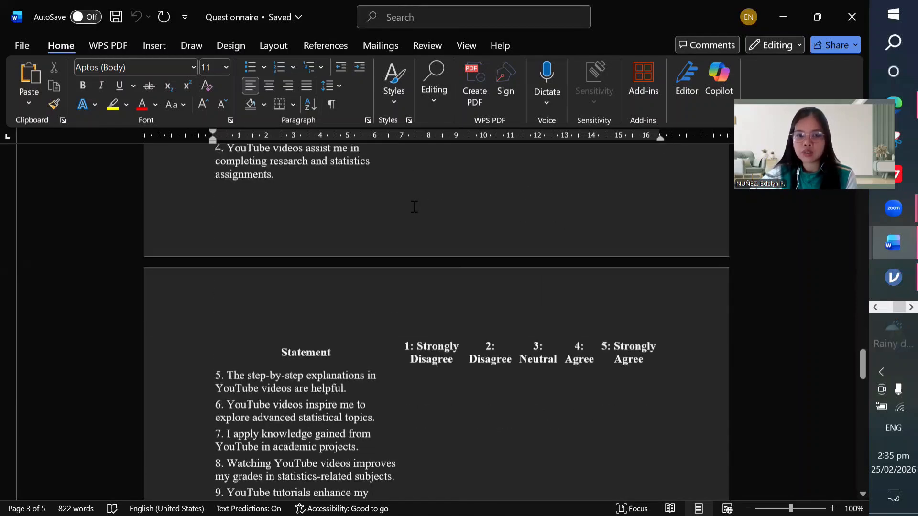
{"action": "scroll", "coordinate": [332, 195], "scroll_direction": "down", "scroll_amount": 10}
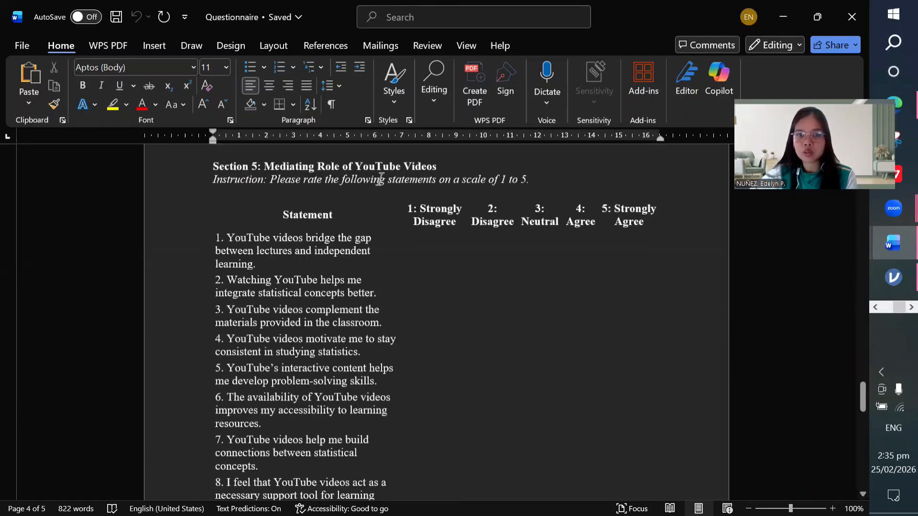
{"action": "scroll", "coordinate": [418, 215], "scroll_direction": "down", "scroll_amount": 3}
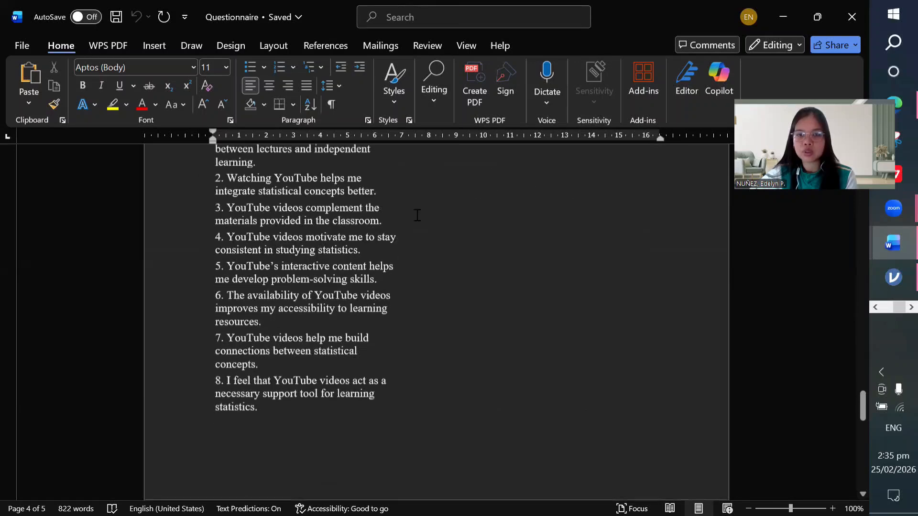
{"action": "scroll", "coordinate": [418, 216], "scroll_direction": "down", "scroll_amount": 13}
{"action": "scroll", "coordinate": [417, 215], "scroll_direction": "up", "scroll_amount": 3}
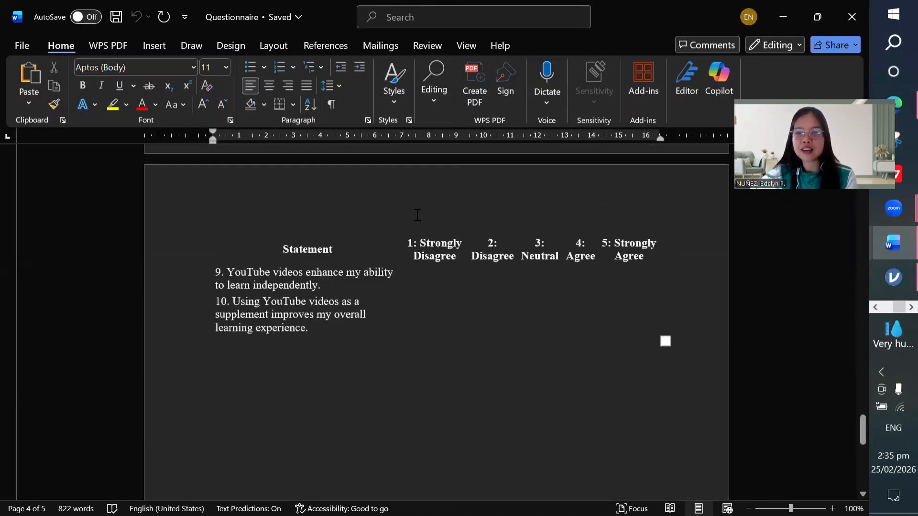
{"action": "scroll", "coordinate": [417, 215], "scroll_direction": "up", "scroll_amount": 20}
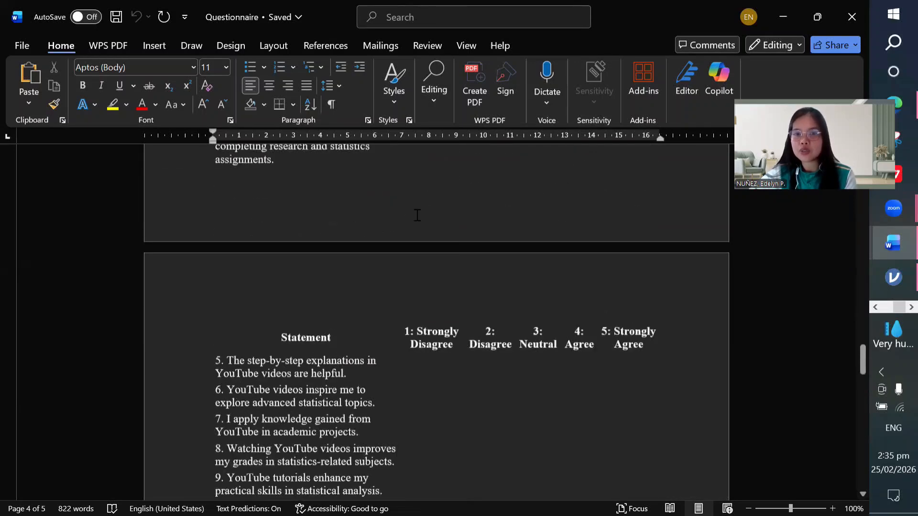
{"action": "scroll", "coordinate": [418, 215], "scroll_direction": "up", "scroll_amount": 16}
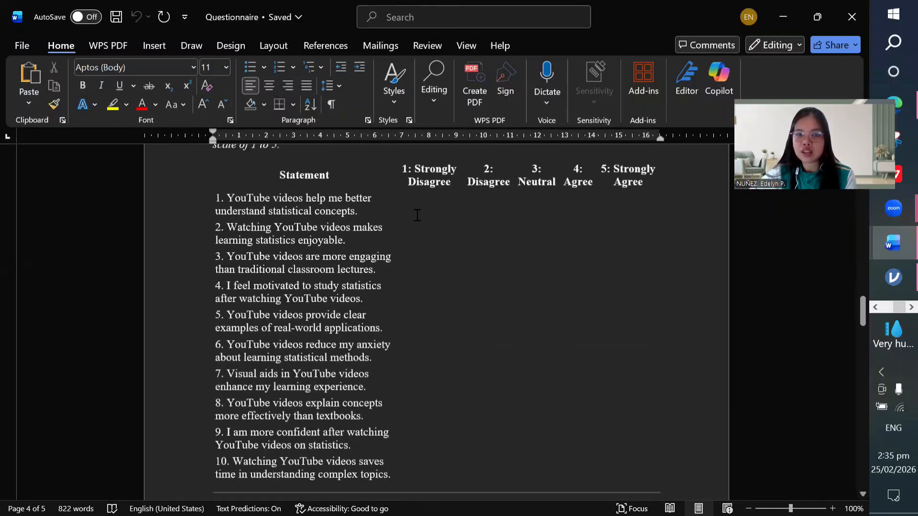
{"action": "scroll", "coordinate": [418, 215], "scroll_direction": "up", "scroll_amount": 1}
{"action": "scroll", "coordinate": [418, 215], "scroll_direction": "down", "scroll_amount": 8}
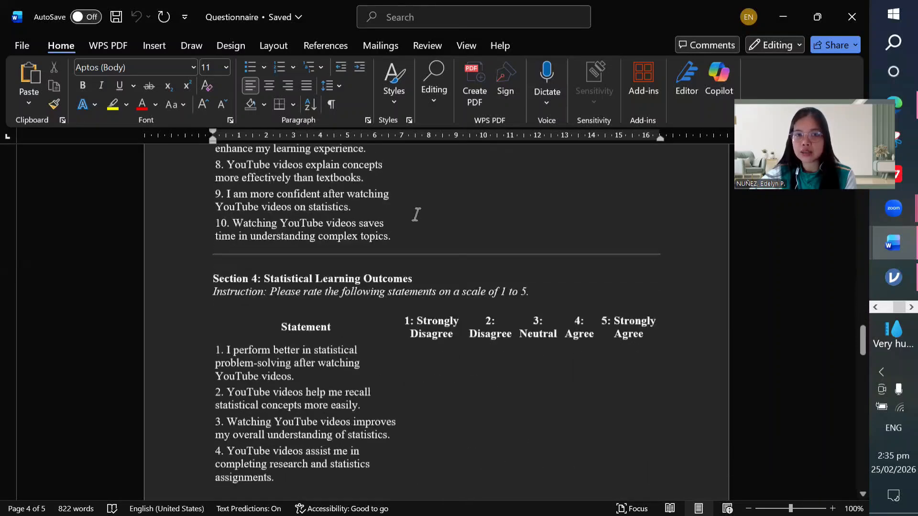
{"action": "scroll", "coordinate": [417, 215], "scroll_direction": "down", "scroll_amount": 4}
{"action": "scroll", "coordinate": [417, 216], "scroll_direction": "up", "scroll_amount": 9}
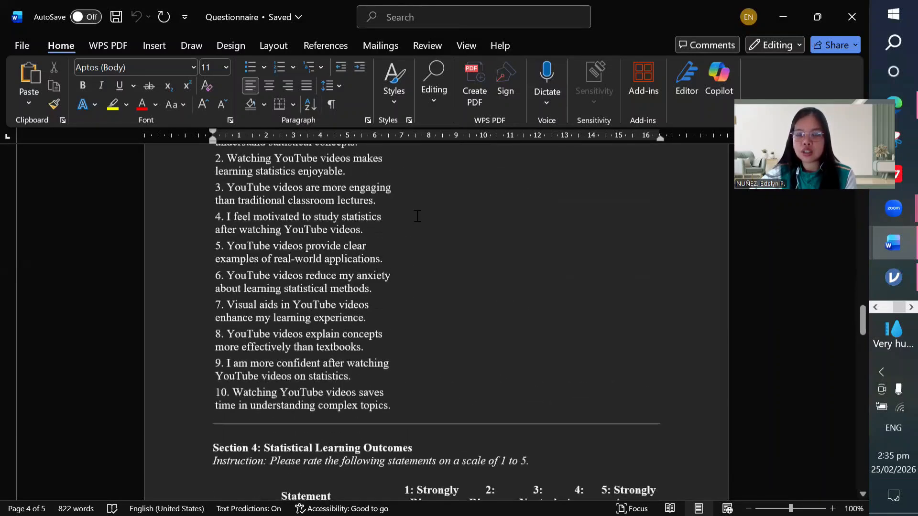
{"action": "scroll", "coordinate": [418, 216], "scroll_direction": "up", "scroll_amount": 3}
{"action": "scroll", "coordinate": [544, 222], "scroll_direction": "up", "scroll_amount": 3}
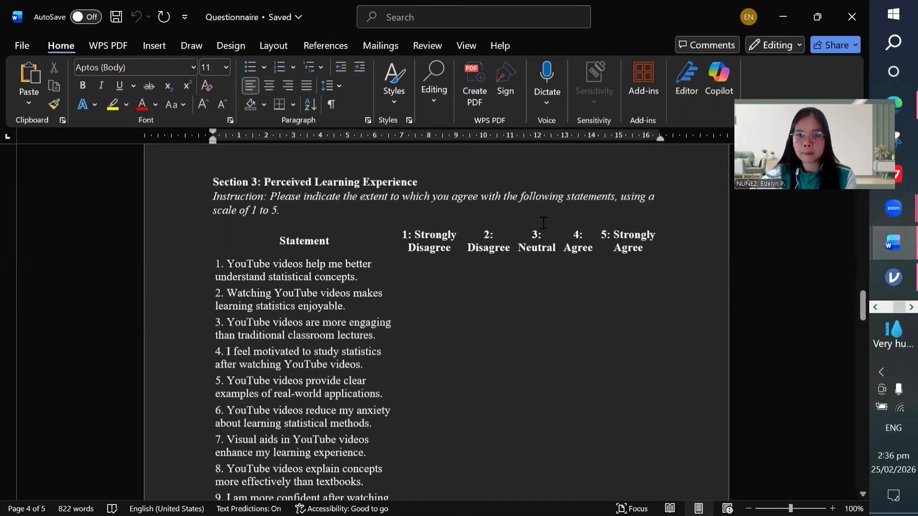
{"action": "scroll", "coordinate": [544, 222], "scroll_direction": "up", "scroll_amount": 3}
{"action": "scroll", "coordinate": [544, 222], "scroll_direction": "down", "scroll_amount": 5}
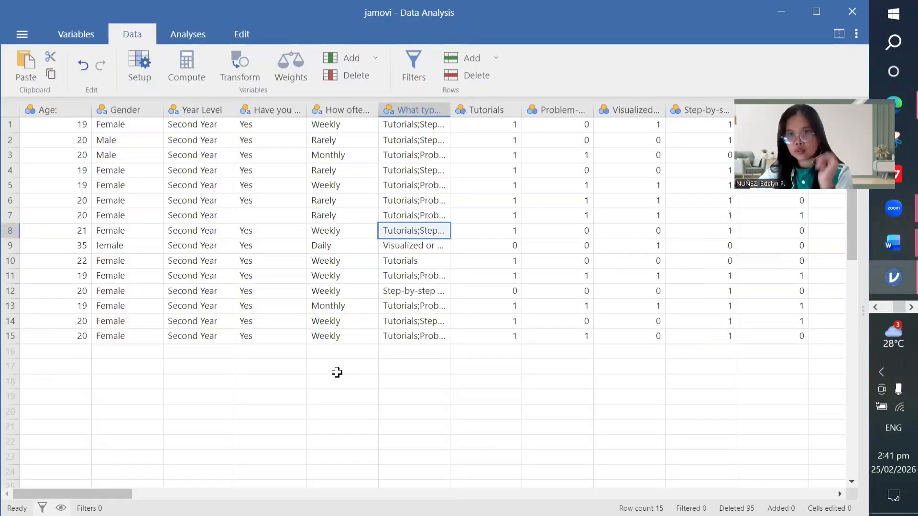
{"action": "left_click", "coordinate": [337, 372]}
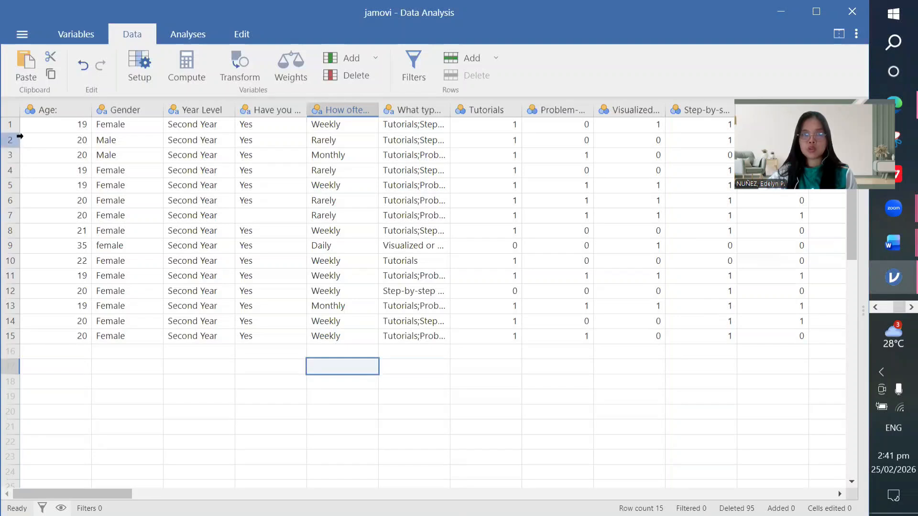
{"action": "left_click", "coordinate": [505, 294]}
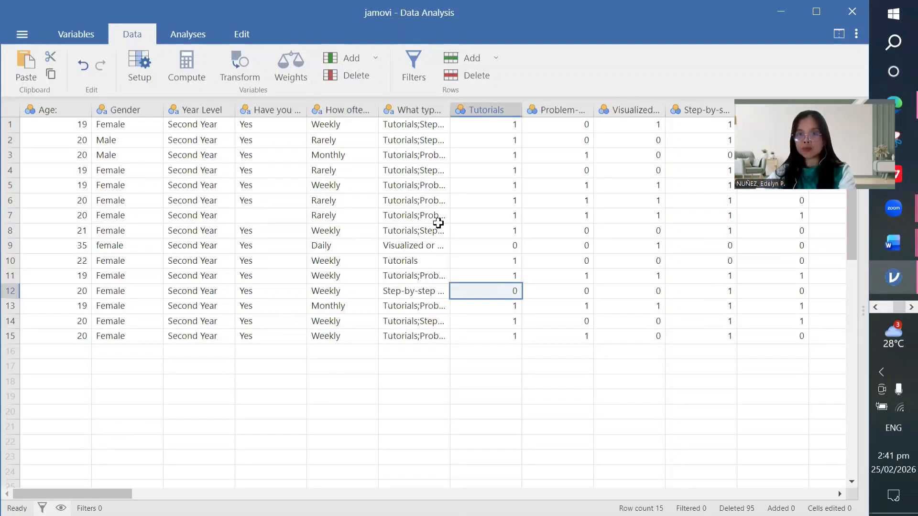
Step: Scroll the data grid right until the Perceived Learning Experience item columns appear
{"action": "scroll", "coordinate": [438, 223], "scroll_direction": "right", "scroll_amount": 2}
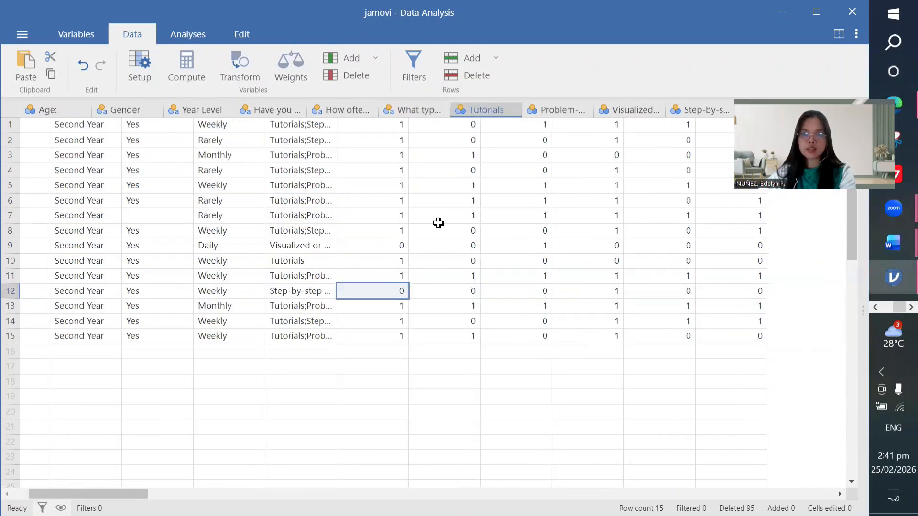
{"action": "scroll", "coordinate": [438, 223], "scroll_direction": "right", "scroll_amount": 4}
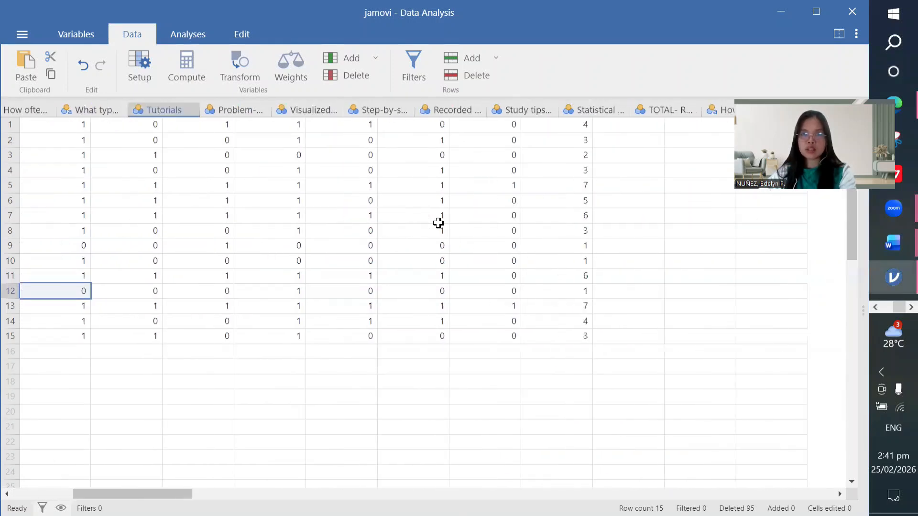
{"action": "scroll", "coordinate": [439, 223], "scroll_direction": "right", "scroll_amount": 4}
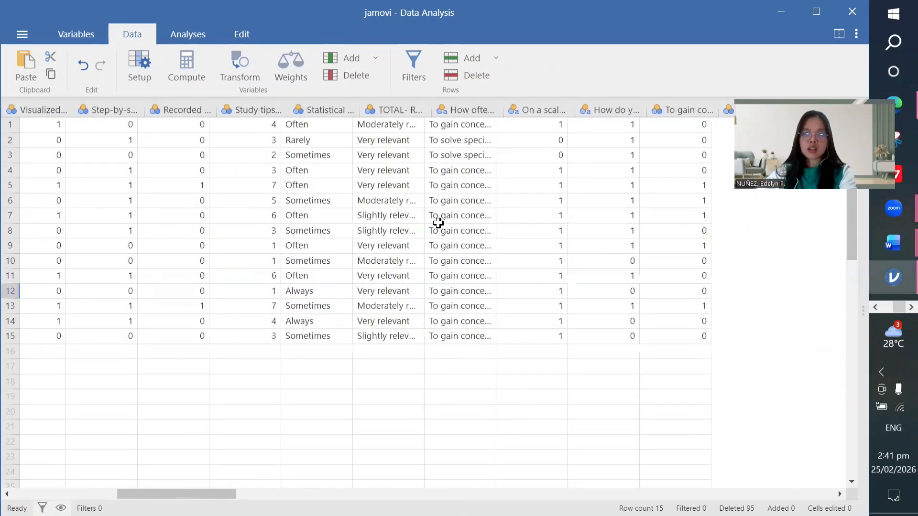
{"action": "scroll", "coordinate": [438, 223], "scroll_direction": "right", "scroll_amount": 4}
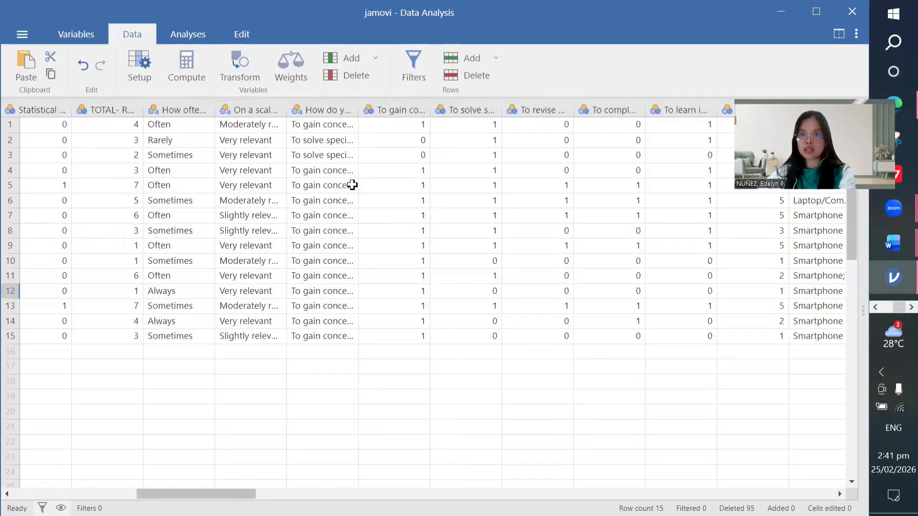
{"action": "scroll", "coordinate": [353, 185], "scroll_direction": "right", "scroll_amount": 6}
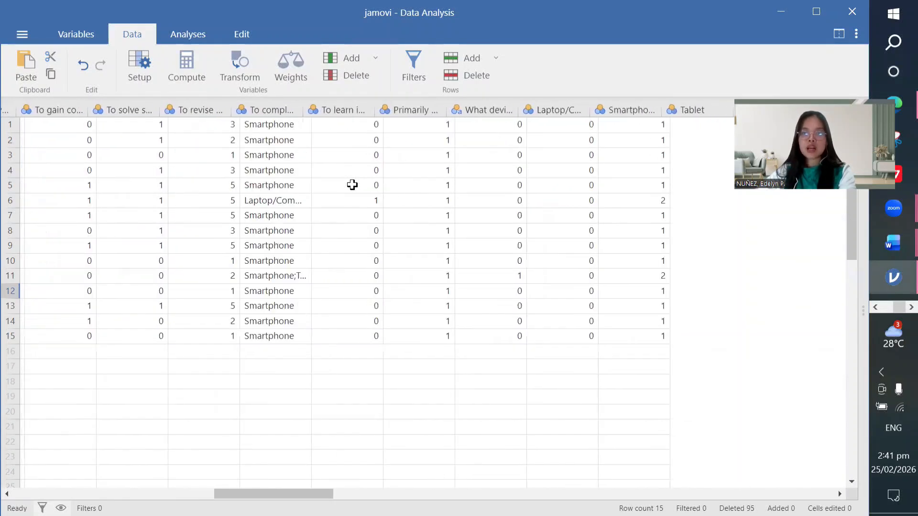
{"action": "scroll", "coordinate": [352, 185], "scroll_direction": "right", "scroll_amount": 10}
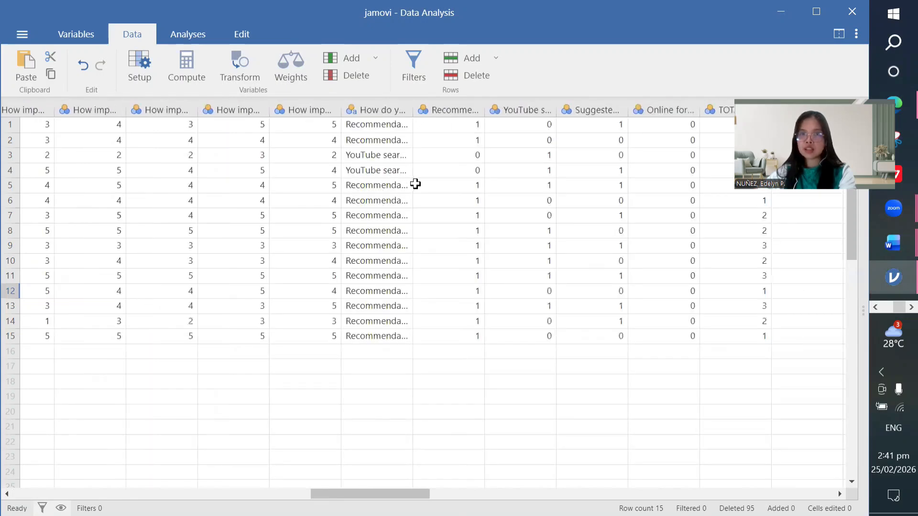
{"action": "scroll", "coordinate": [415, 184], "scroll_direction": "right", "scroll_amount": 5}
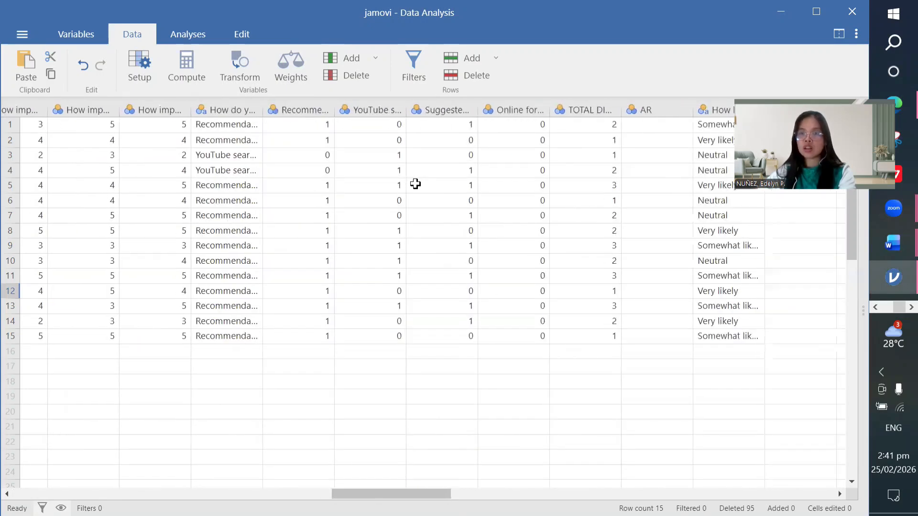
{"action": "scroll", "coordinate": [416, 184], "scroll_direction": "right", "scroll_amount": 1}
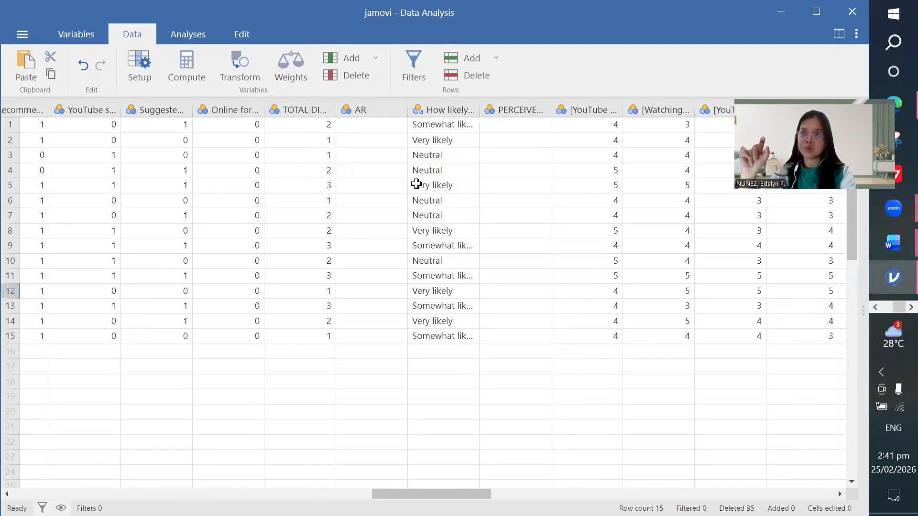
{"action": "scroll", "coordinate": [416, 184], "scroll_direction": "right", "scroll_amount": 5}
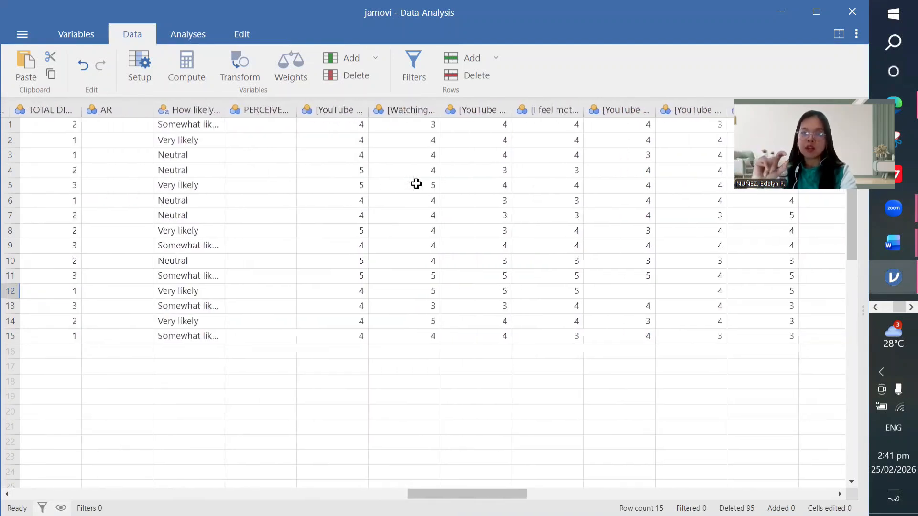
{"action": "scroll", "coordinate": [416, 184], "scroll_direction": "right", "scroll_amount": 1}
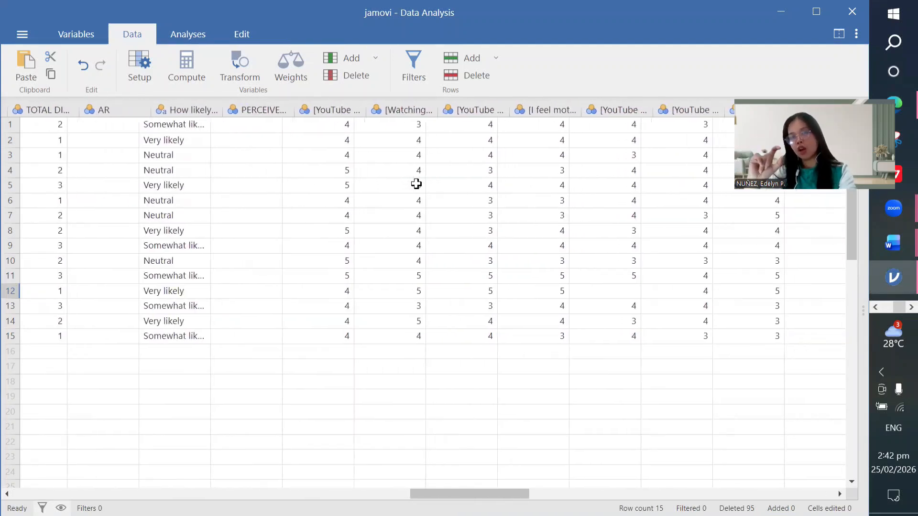
{"action": "scroll", "coordinate": [416, 184], "scroll_direction": "right", "scroll_amount": 1}
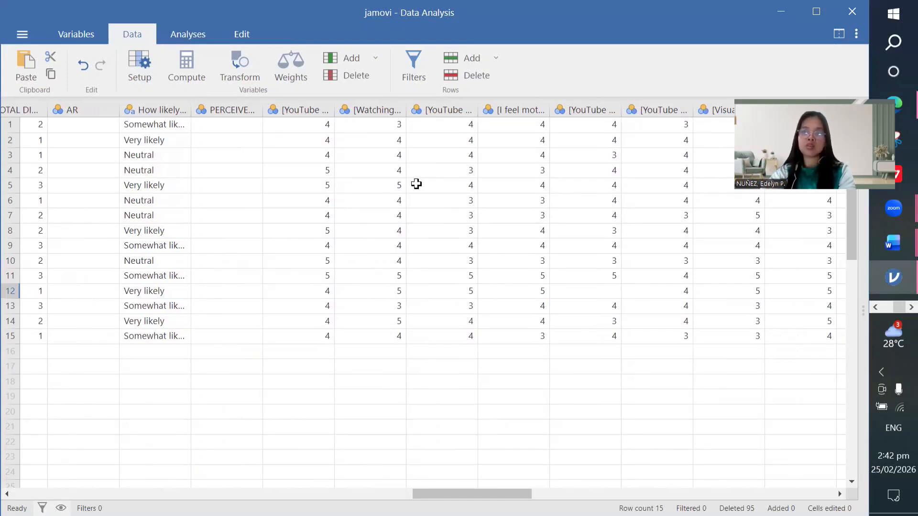
{"action": "scroll", "coordinate": [416, 184], "scroll_direction": "right", "scroll_amount": 1}
{"action": "mouse_move", "coordinate": [890, 242]}
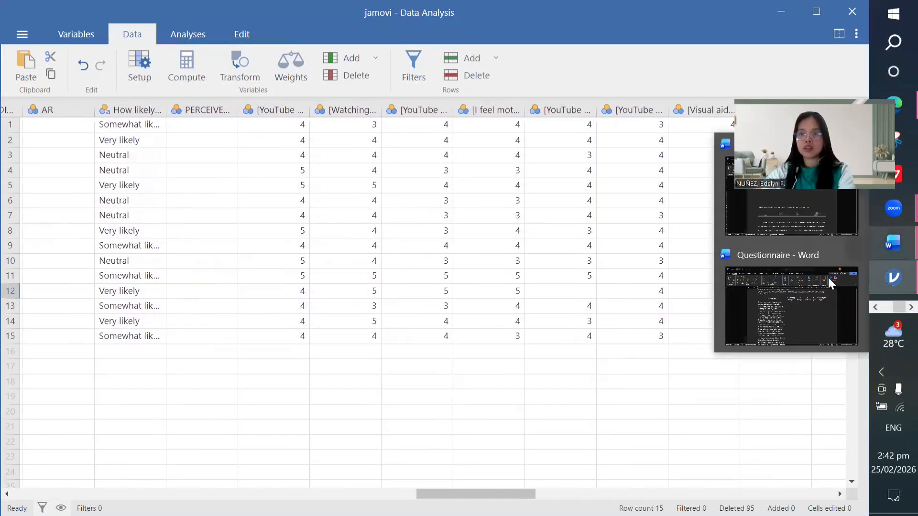
{"action": "left_click", "coordinate": [812, 291]}
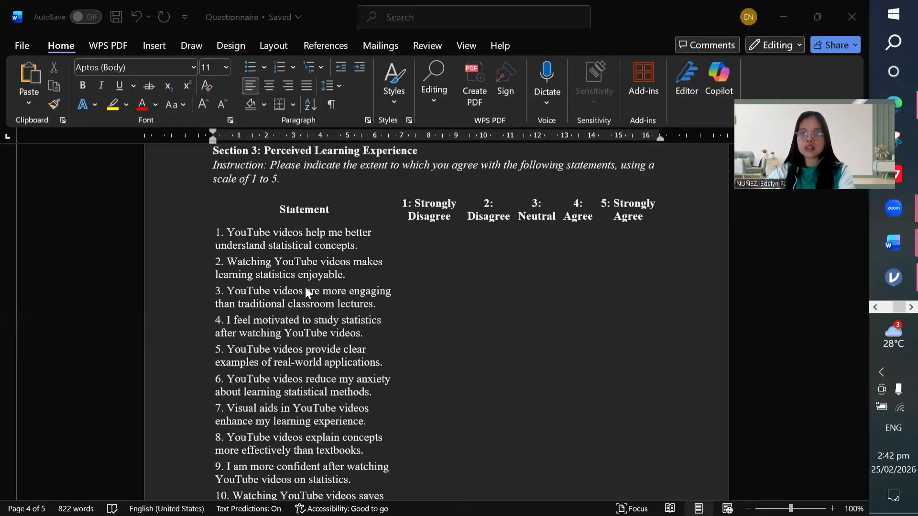
{"action": "left_click", "coordinate": [272, 247]}
{"action": "scroll", "coordinate": [271, 247], "scroll_direction": "down", "scroll_amount": 2}
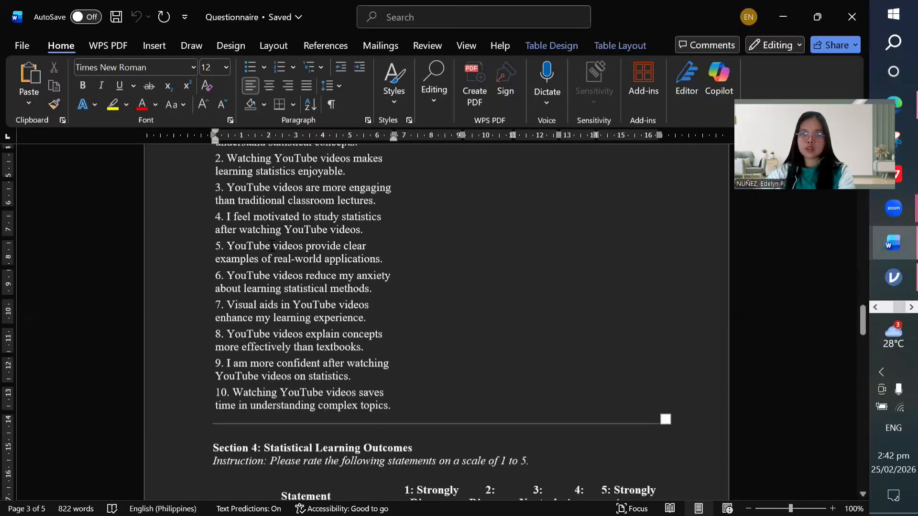
{"action": "scroll", "coordinate": [301, 234], "scroll_direction": "up", "scroll_amount": 1}
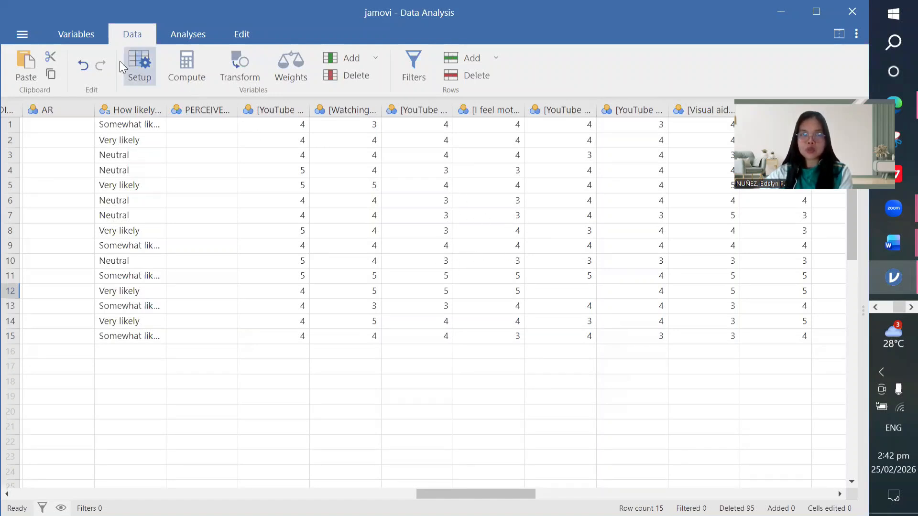
Step: Switch to the Analyses results view, cancelling a detour through Open > Browse in the file menu
{"action": "left_click", "coordinate": [184, 34]}
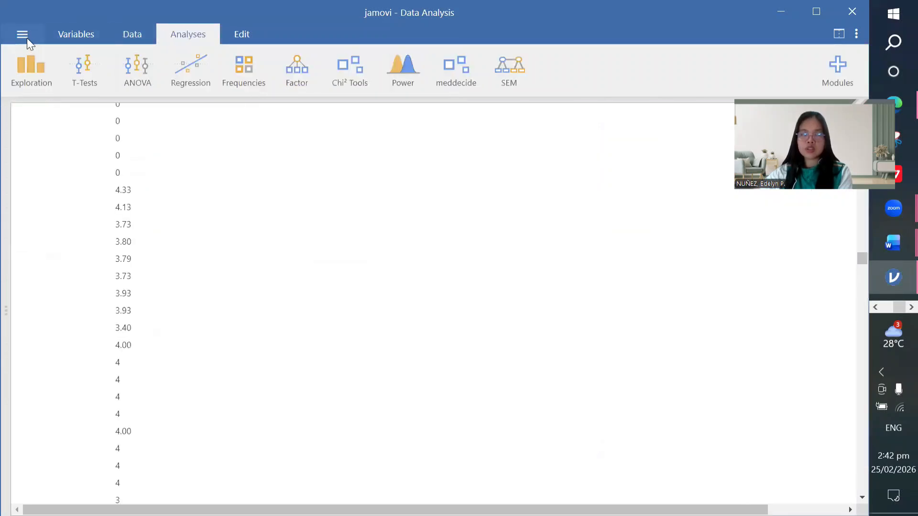
{"action": "left_click", "coordinate": [27, 38]}
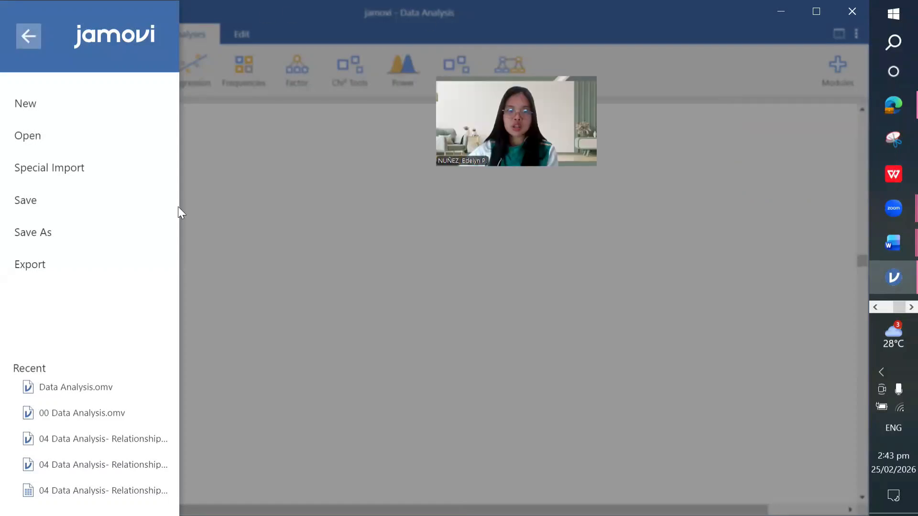
{"action": "left_click", "coordinate": [48, 136]}
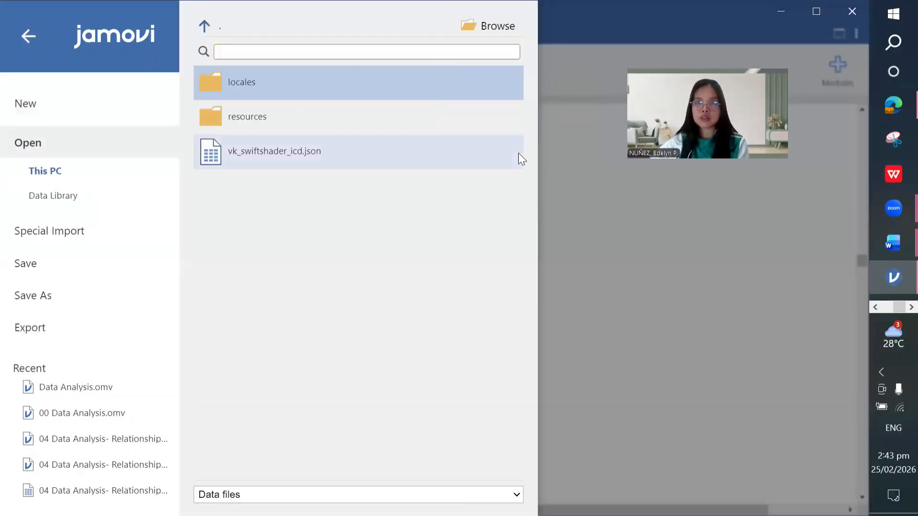
{"action": "left_click", "coordinate": [491, 33]}
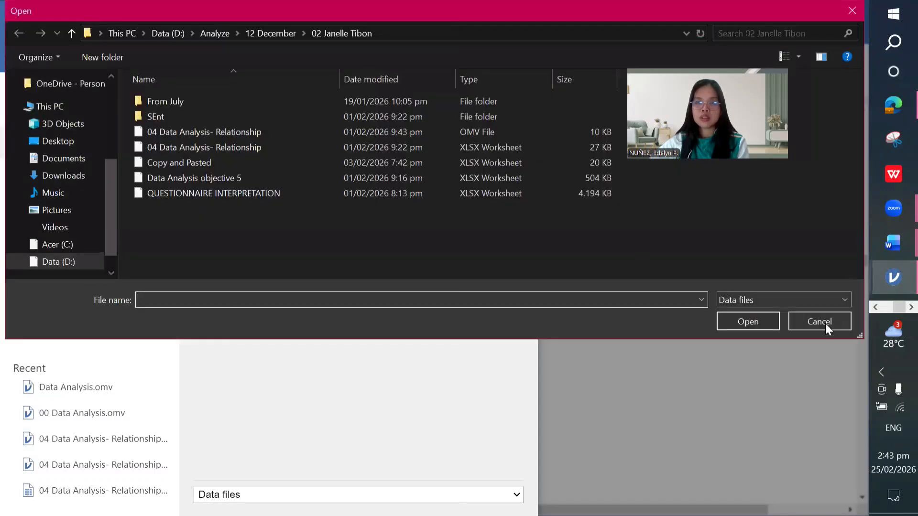
{"action": "left_click", "coordinate": [826, 323]}
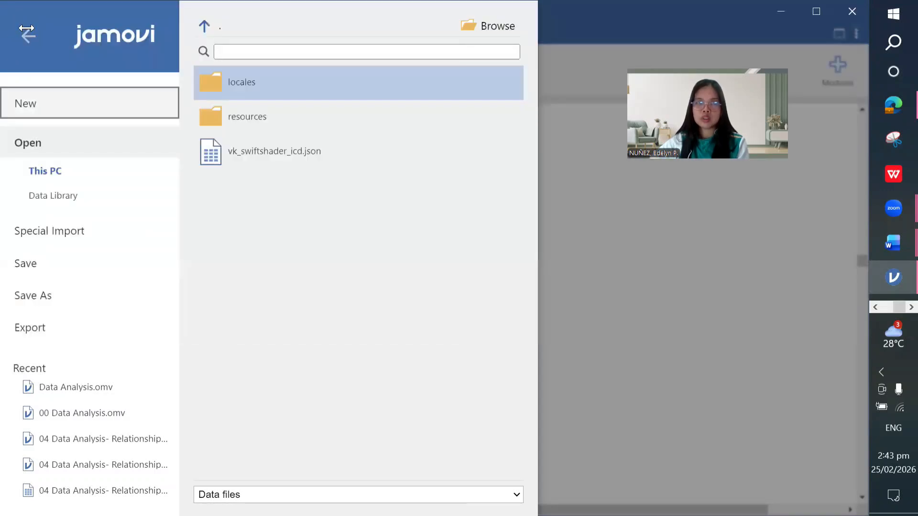
{"action": "left_click", "coordinate": [27, 32]}
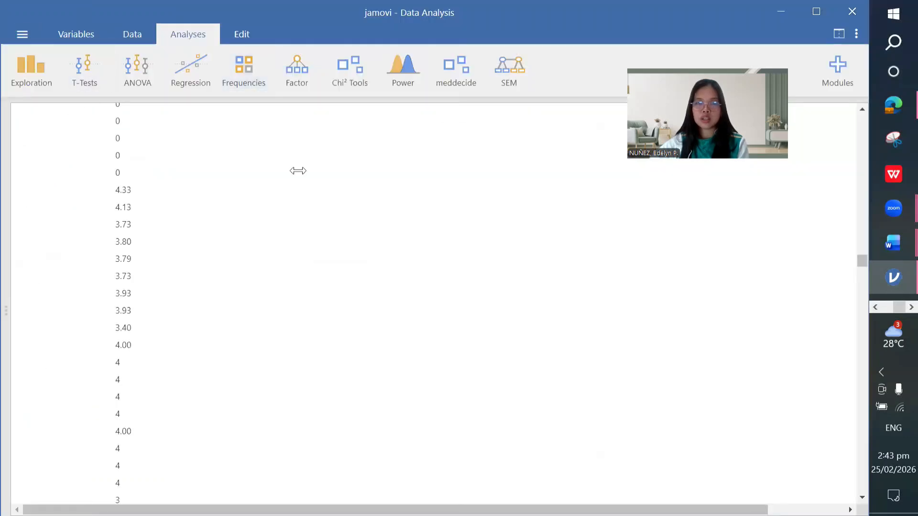
Step: Widen the options panel and start a new Factor > Reliability Analysis
{"action": "left_click_drag", "start_coordinate": [402, 238], "coordinate": [312, 275]}
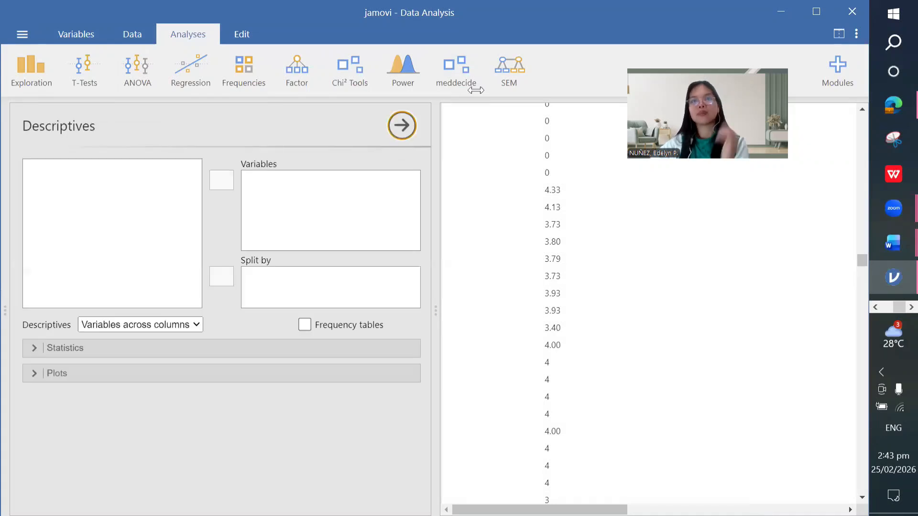
{"action": "left_click", "coordinate": [304, 69]}
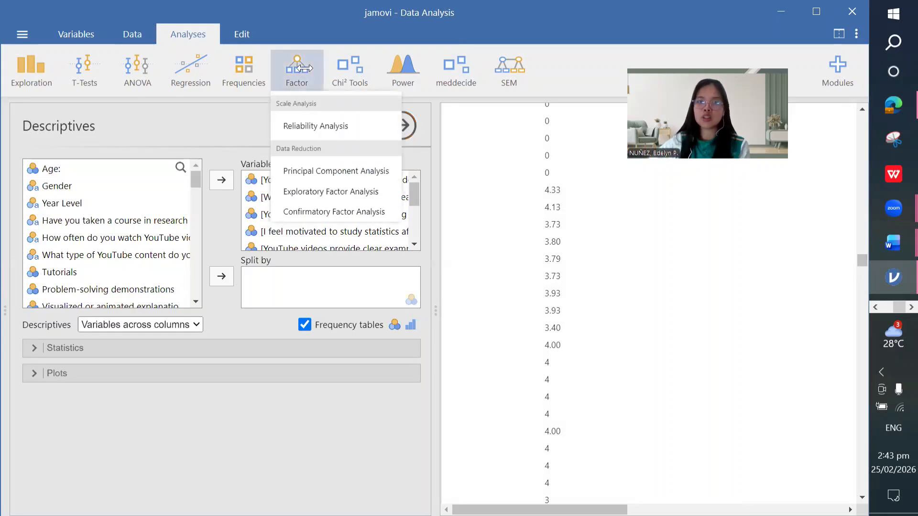
{"action": "left_click", "coordinate": [333, 126]}
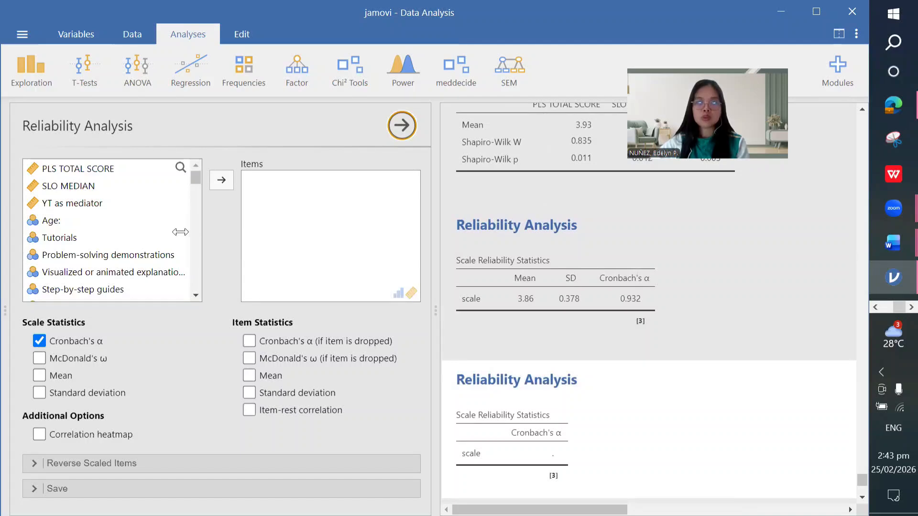
Step: Select the first Perceived Learning Experience statement in the variable list
{"action": "scroll", "coordinate": [181, 232], "scroll_direction": "down", "scroll_amount": 10}
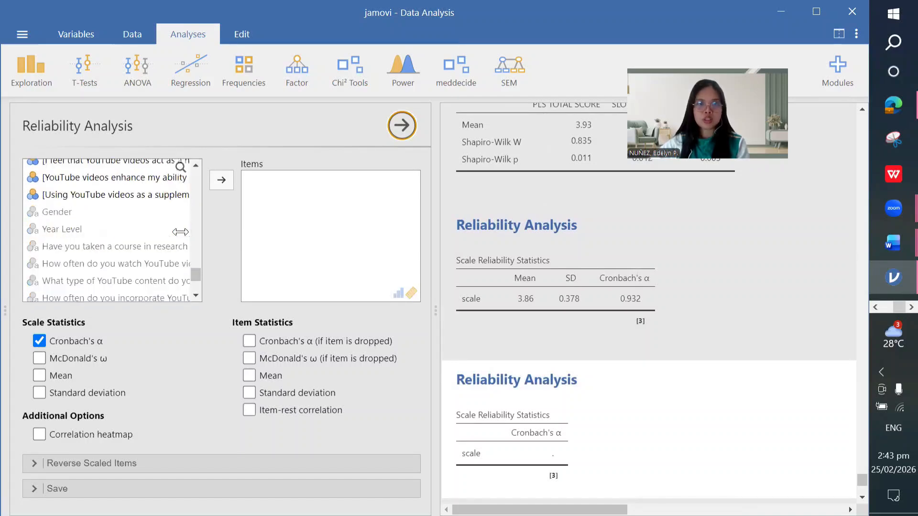
{"action": "scroll", "coordinate": [180, 231], "scroll_direction": "up", "scroll_amount": 10}
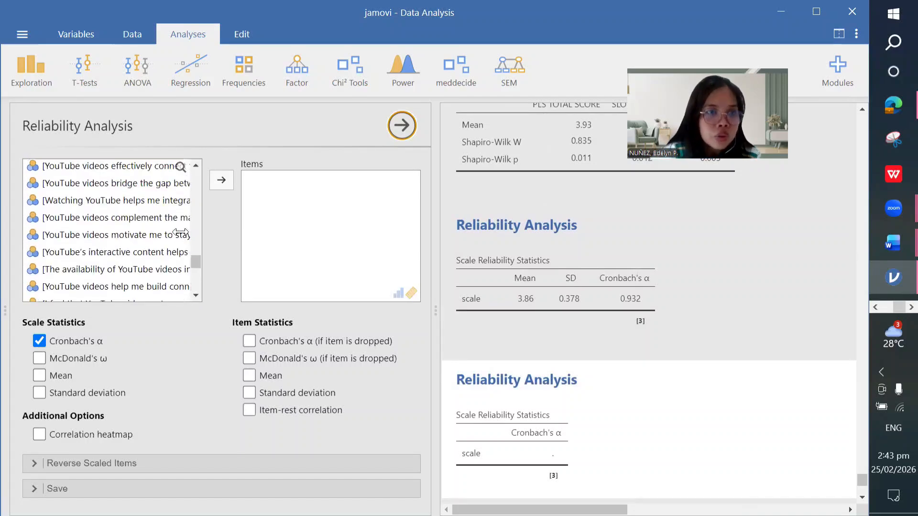
{"action": "scroll", "coordinate": [129, 188], "scroll_direction": "up", "scroll_amount": 5}
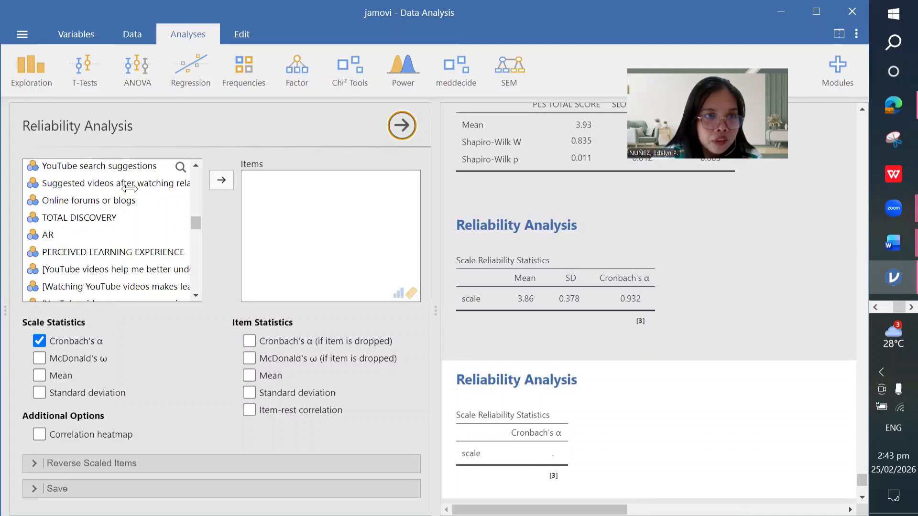
{"action": "scroll", "coordinate": [129, 188], "scroll_direction": "down", "scroll_amount": 3}
{"action": "left_click", "coordinate": [129, 182]}
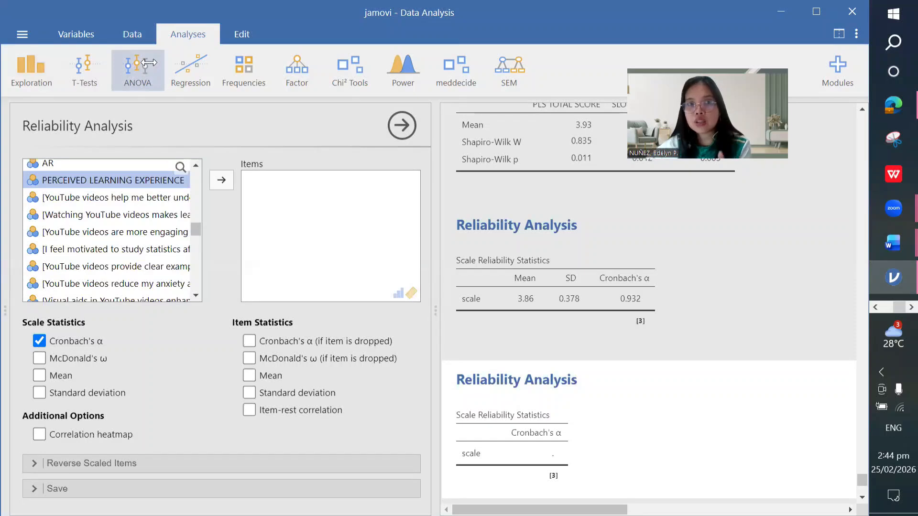
{"action": "left_click", "coordinate": [128, 198]}
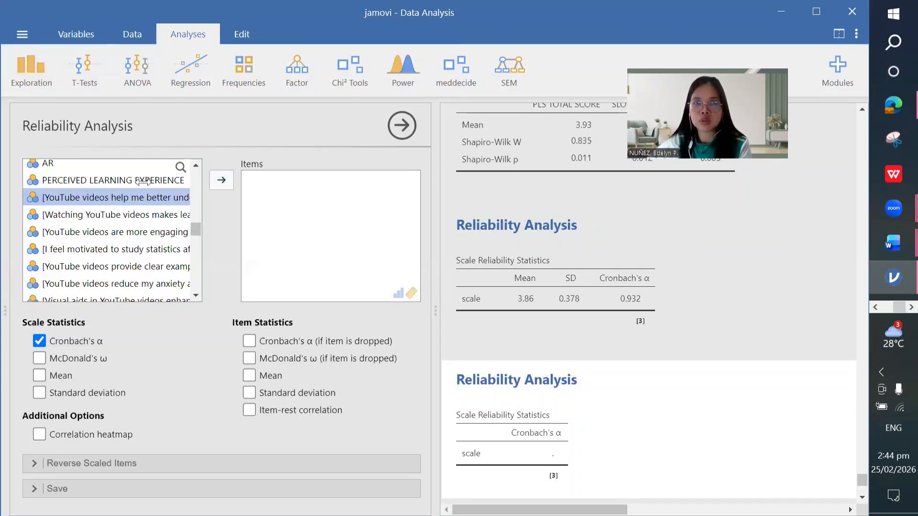
{"action": "mouse_move", "coordinate": [895, 246]}
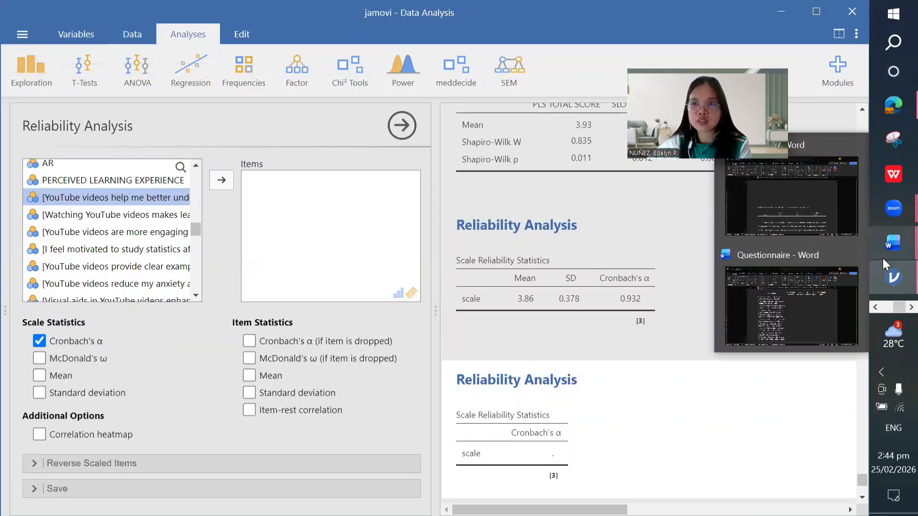
{"action": "left_click", "coordinate": [789, 291]}
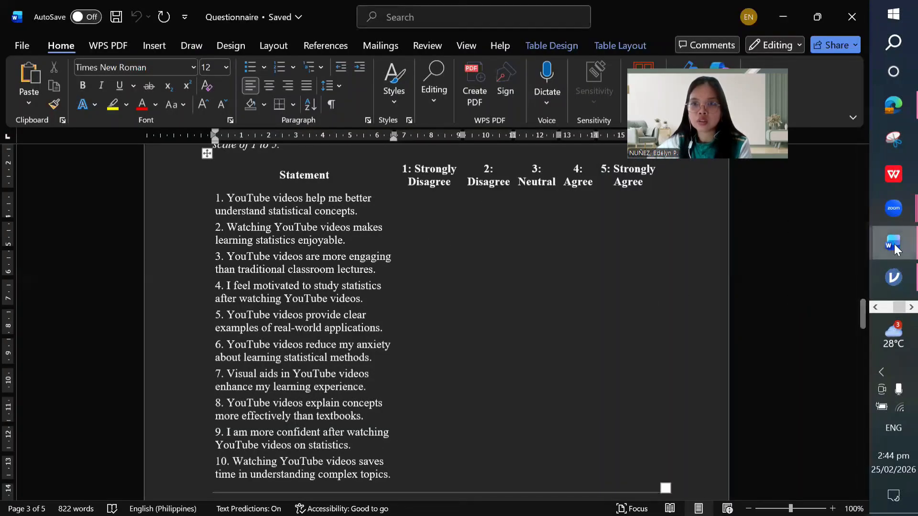
{"action": "scroll", "coordinate": [405, 264], "scroll_direction": "up", "scroll_amount": 3}
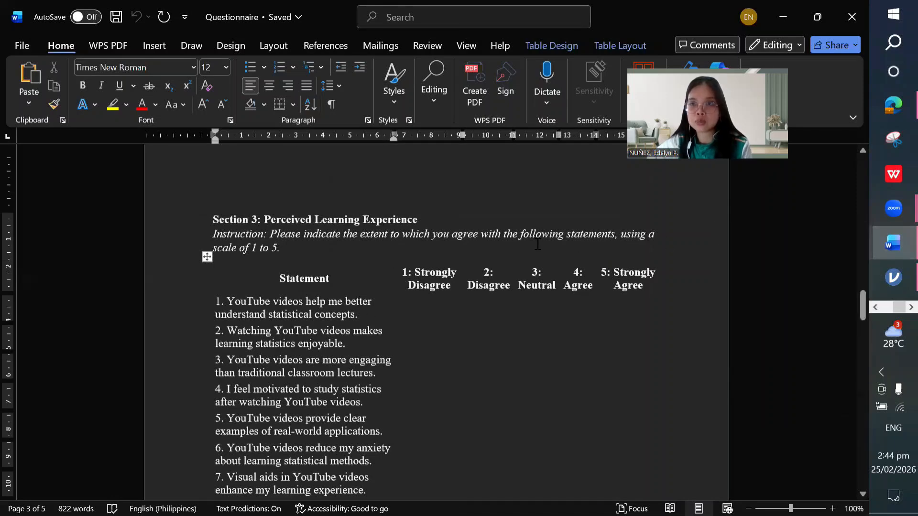
Step: Move the nine remaining perceived-learning statements into Items, giving Cronbach's α of 0.860
{"action": "mouse_move", "coordinate": [883, 287]}
{"action": "left_click", "coordinate": [808, 284]}
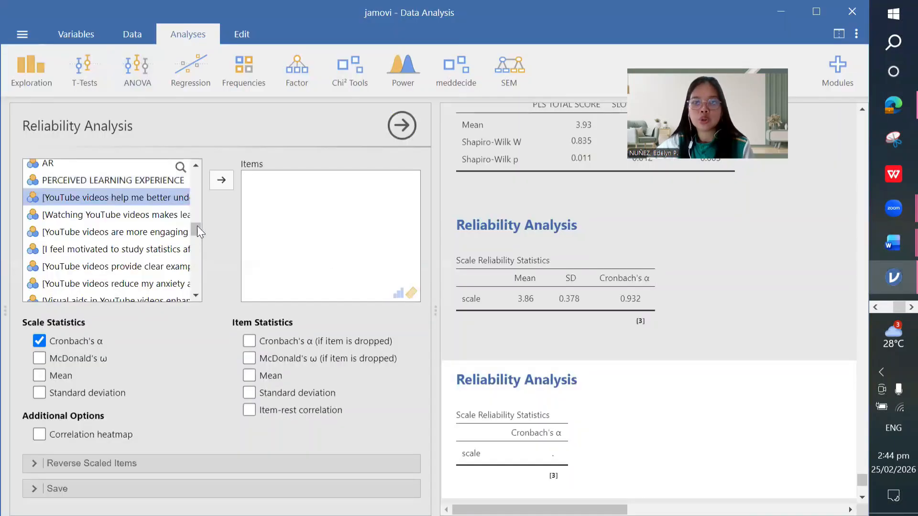
{"action": "left_click", "coordinate": [221, 182]}
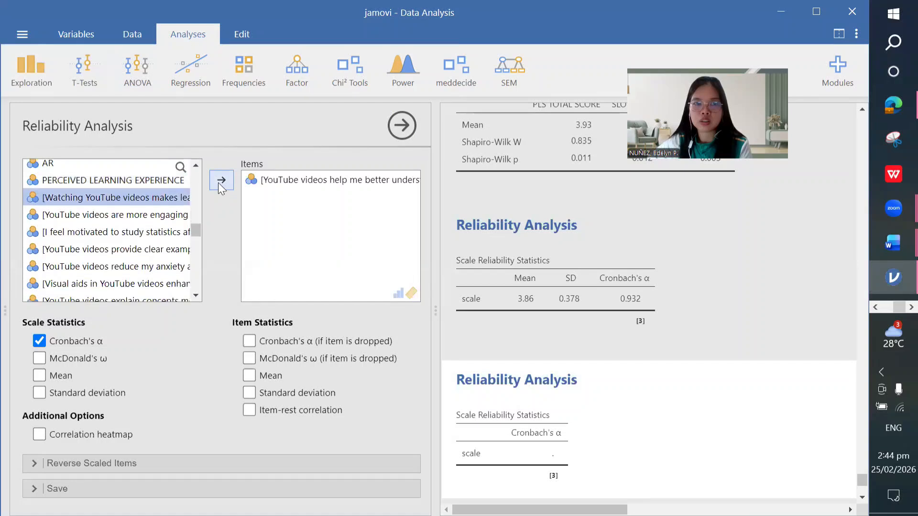
{"action": "left_click", "coordinate": [220, 181]}
{"action": "left_click", "coordinate": [220, 182]}
{"action": "left_click", "coordinate": [221, 181]}
{"action": "left_click", "coordinate": [220, 181]}
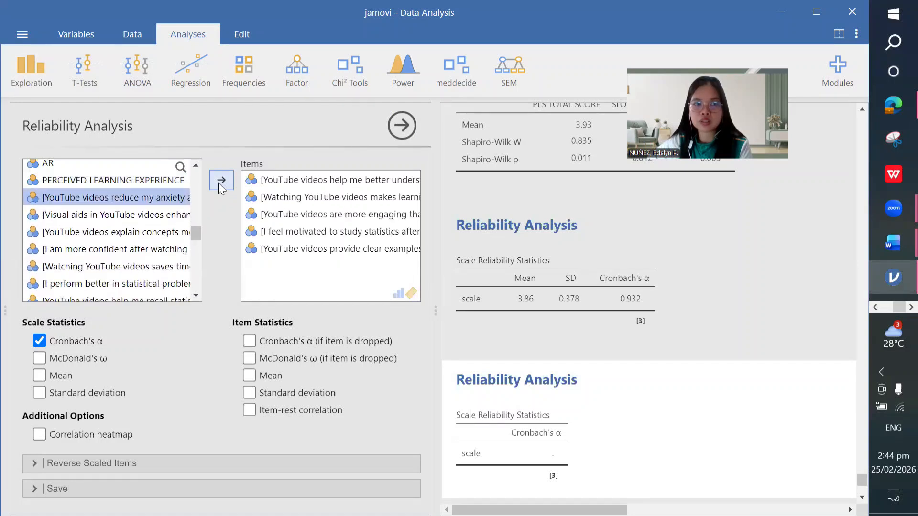
{"action": "left_click", "coordinate": [221, 181]}
{"action": "left_click", "coordinate": [221, 180]}
{"action": "left_click", "coordinate": [220, 180]}
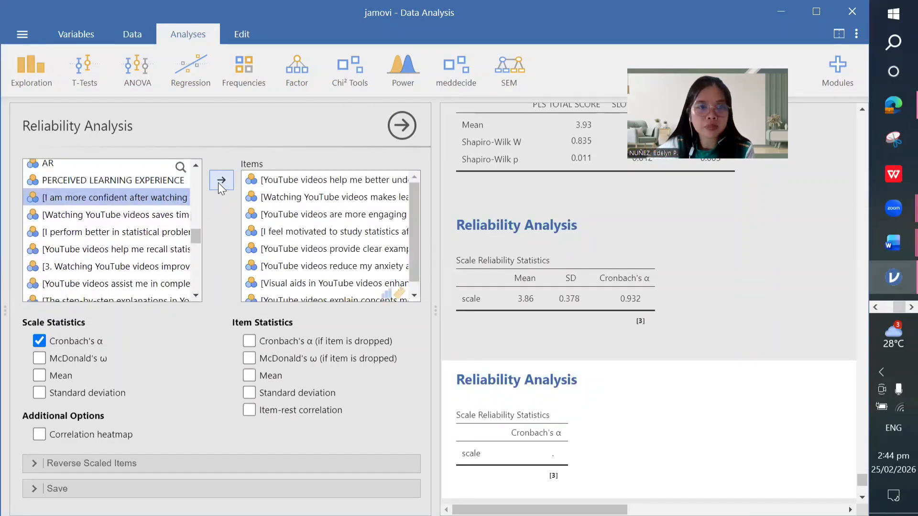
{"action": "left_click", "coordinate": [219, 183]}
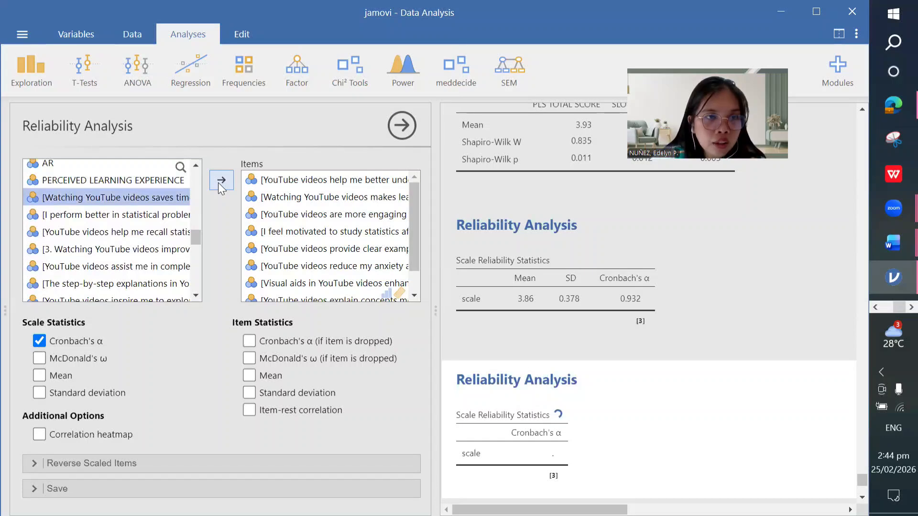
{"action": "left_click", "coordinate": [219, 182]}
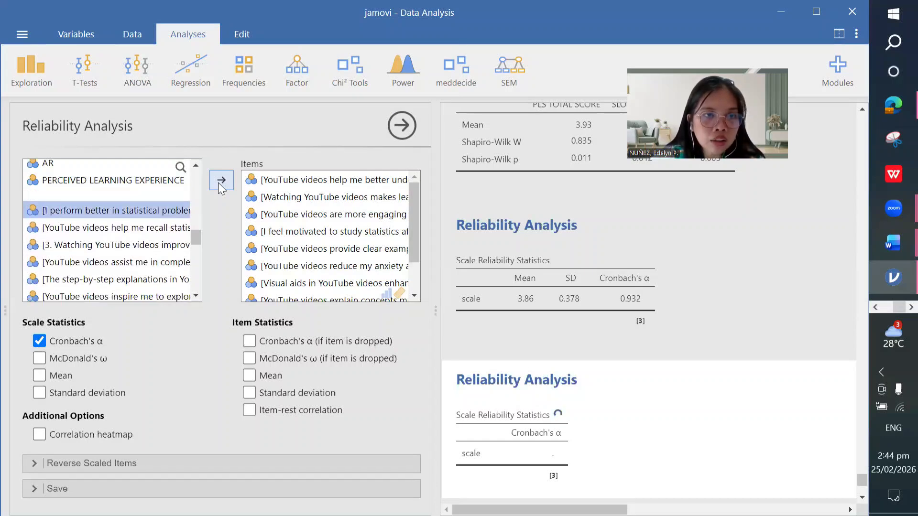
{"action": "scroll", "coordinate": [404, 224], "scroll_direction": "down", "scroll_amount": 1}
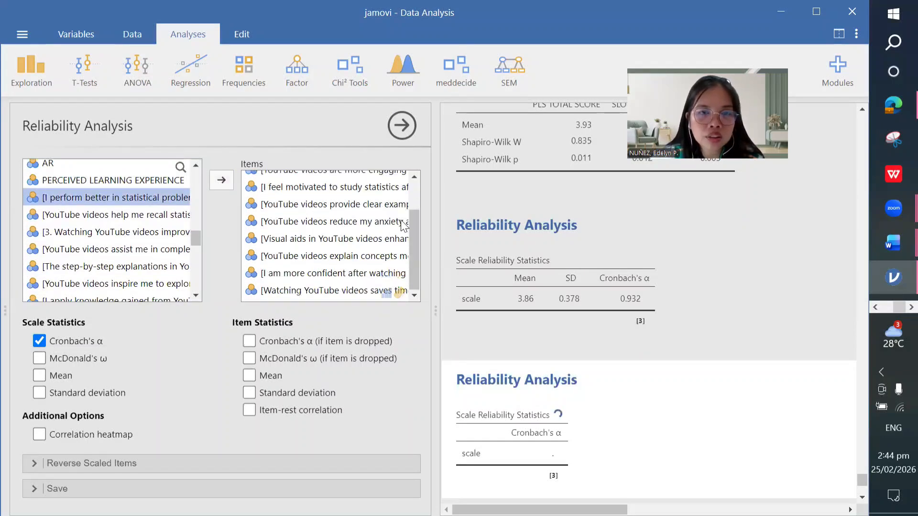
{"action": "scroll", "coordinate": [385, 230], "scroll_direction": "up", "scroll_amount": 1}
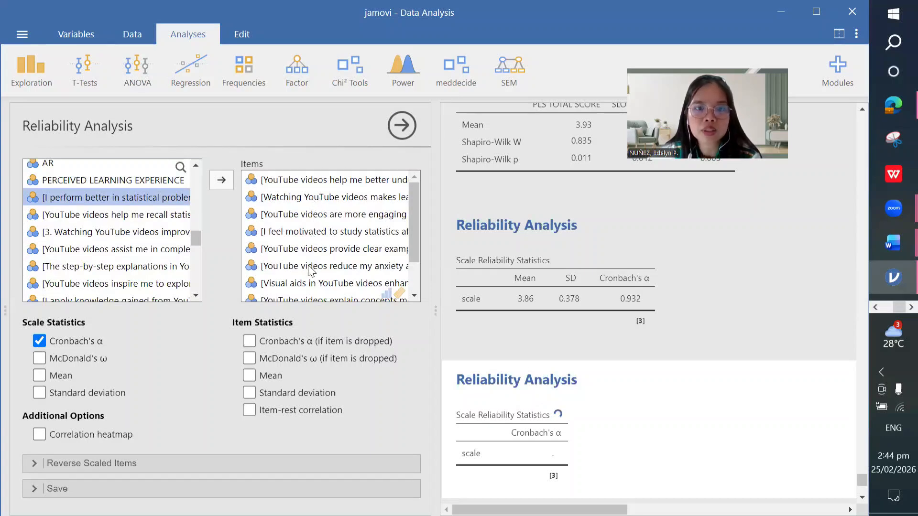
{"action": "scroll", "coordinate": [310, 278], "scroll_direction": "down", "scroll_amount": 1}
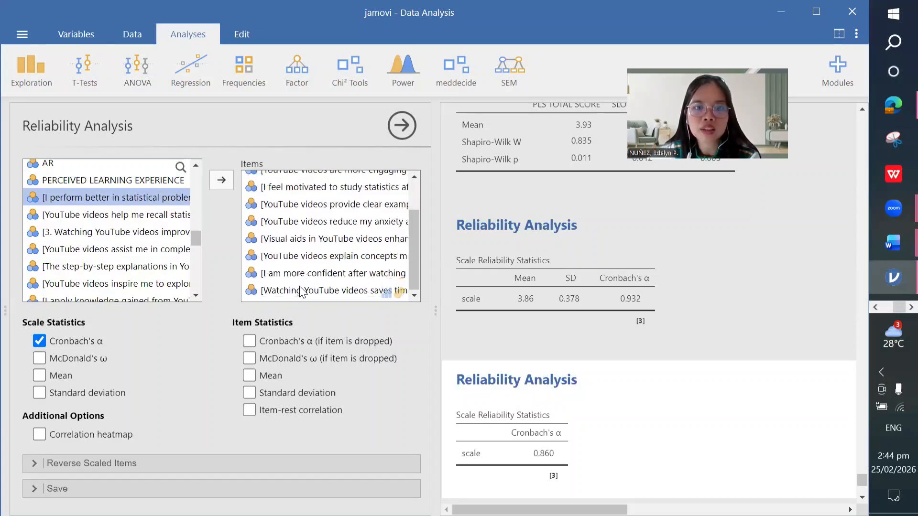
{"action": "mouse_move", "coordinate": [880, 252]}
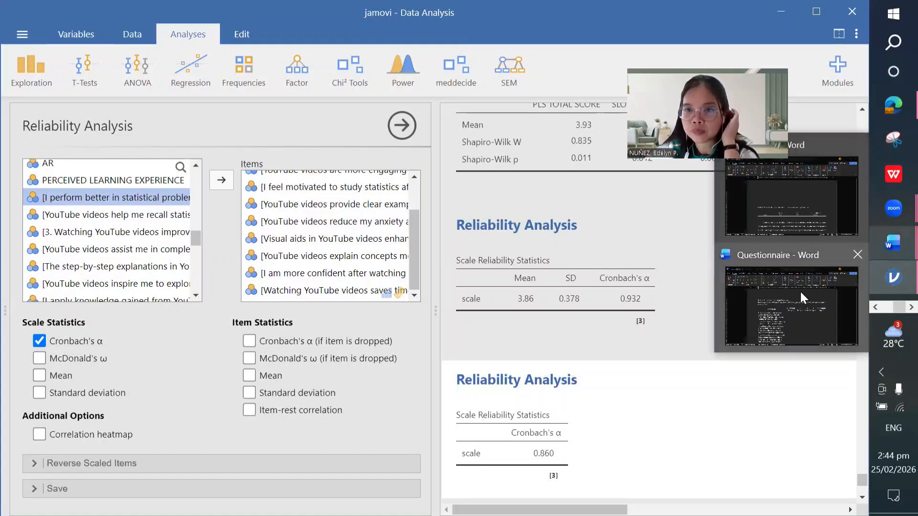
Step: Bring the Questionnaire document forward in Word to check the Section 3 statements
{"action": "left_click", "coordinate": [779, 197]}
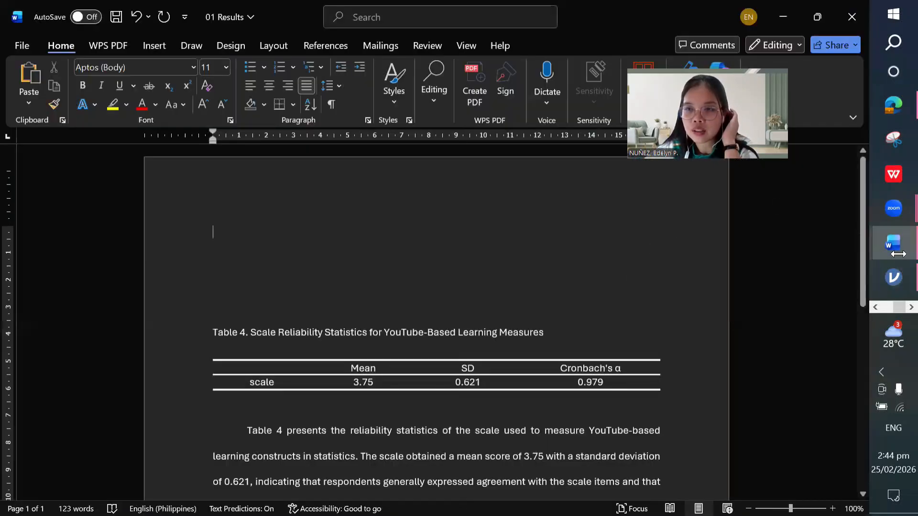
{"action": "mouse_move", "coordinate": [892, 243]}
{"action": "left_click", "coordinate": [773, 329]}
{"action": "scroll", "coordinate": [321, 341], "scroll_direction": "down", "scroll_amount": 3}
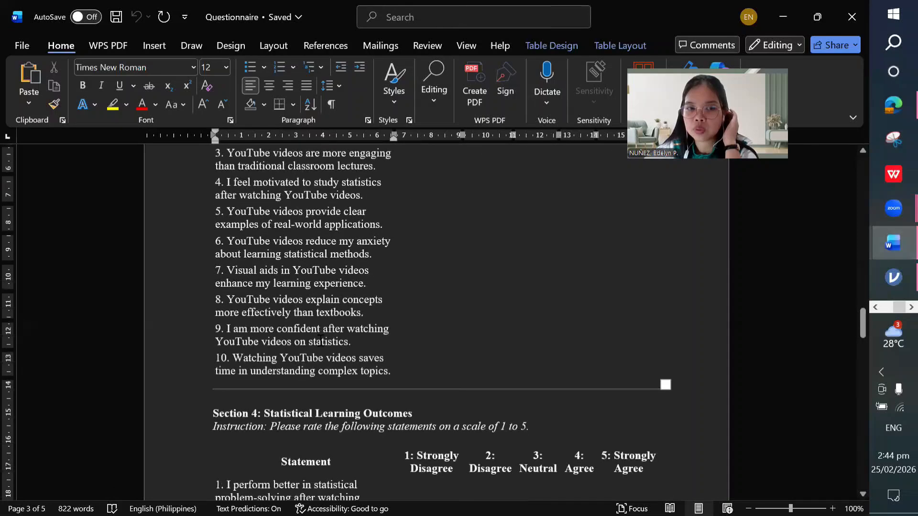
{"action": "scroll", "coordinate": [316, 211], "scroll_direction": "up", "scroll_amount": 5}
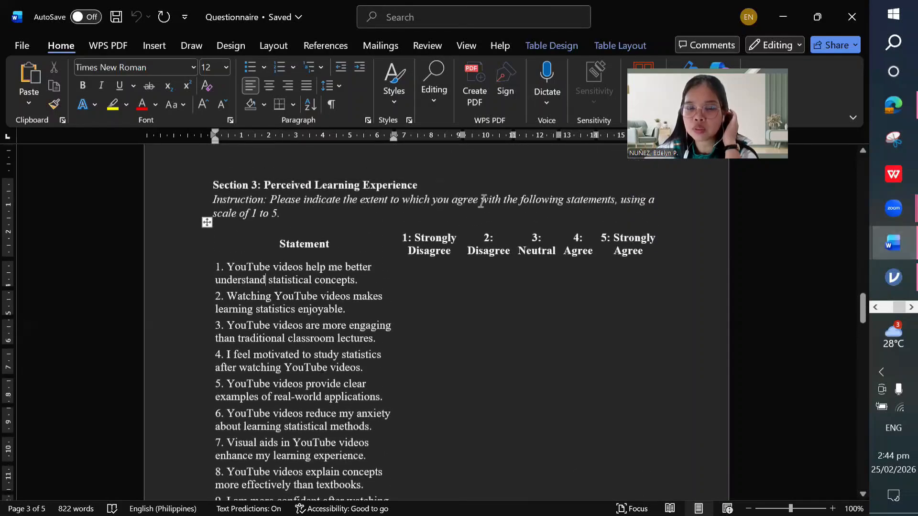
Step: Switch to the PArt 2 folder in File Explorer
{"action": "left_click", "coordinate": [877, 307]}
{"action": "mouse_move", "coordinate": [894, 148]}
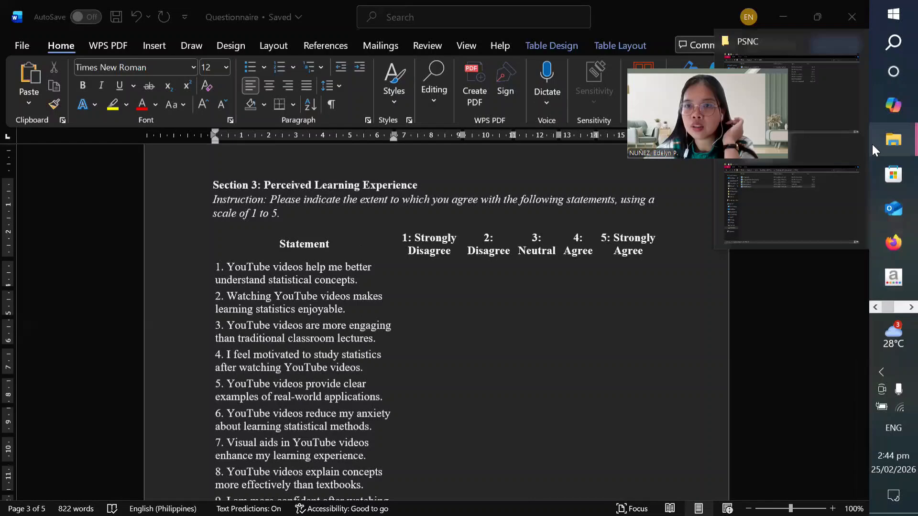
{"action": "left_click", "coordinate": [808, 202]}
Step: Create a new Word document named '02 Statistical Output' in the PArt 2 folder
{"action": "right_click", "coordinate": [137, 209]}
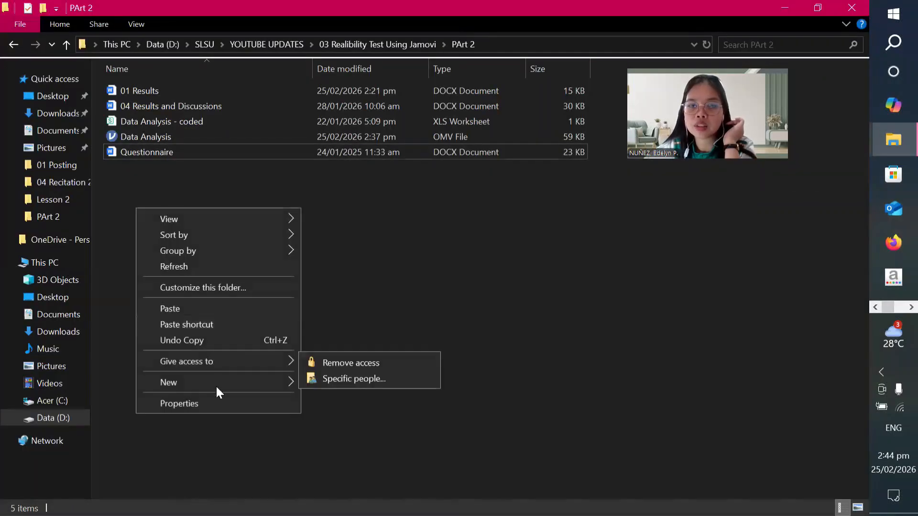
{"action": "mouse_move", "coordinate": [216, 385]}
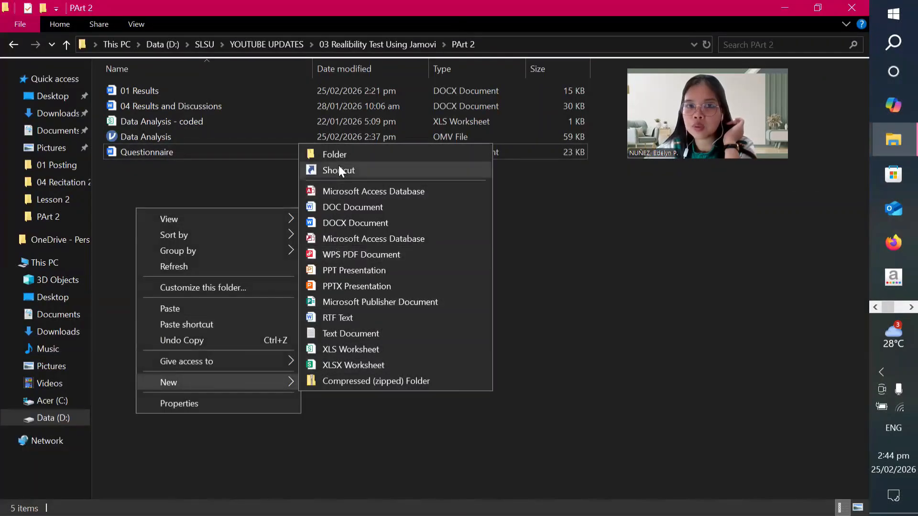
{"action": "left_click", "coordinate": [352, 223]}
{"action": "type", "text": "0"}
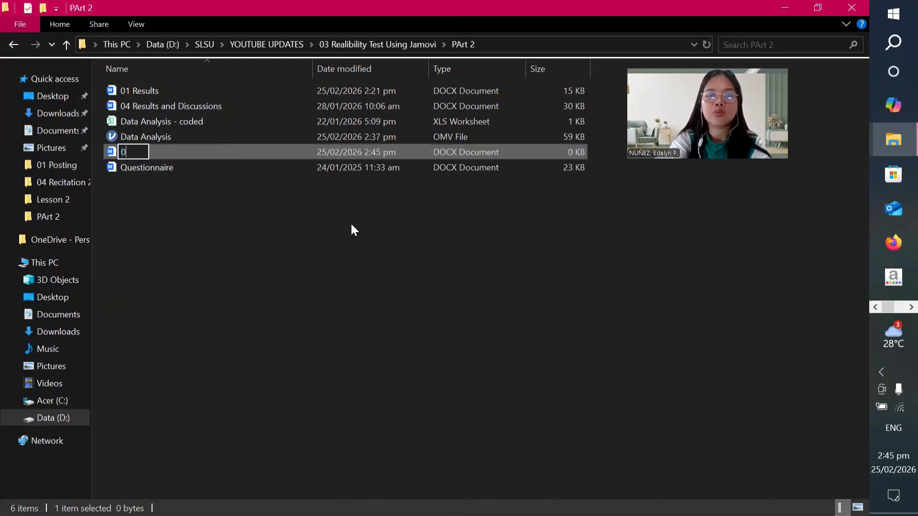
{"action": "type", "text": "2 S"}
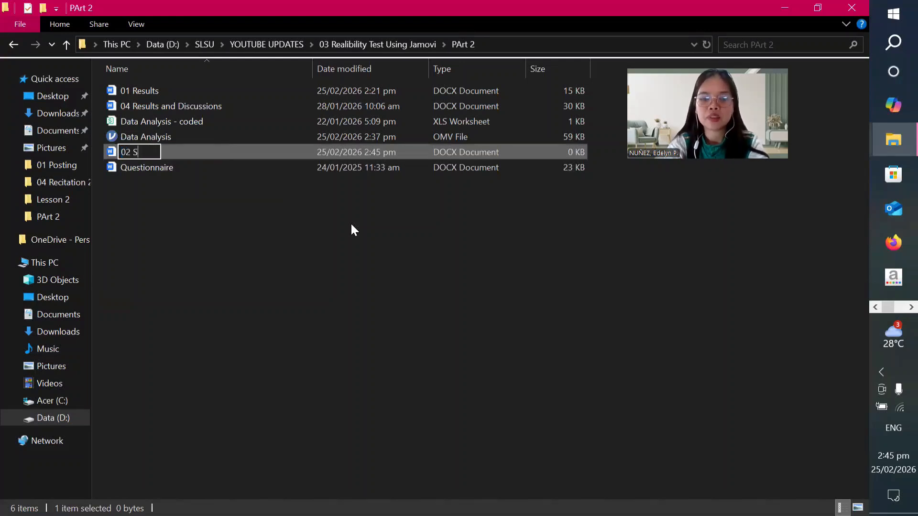
{"action": "type", "text": "tatistic"}
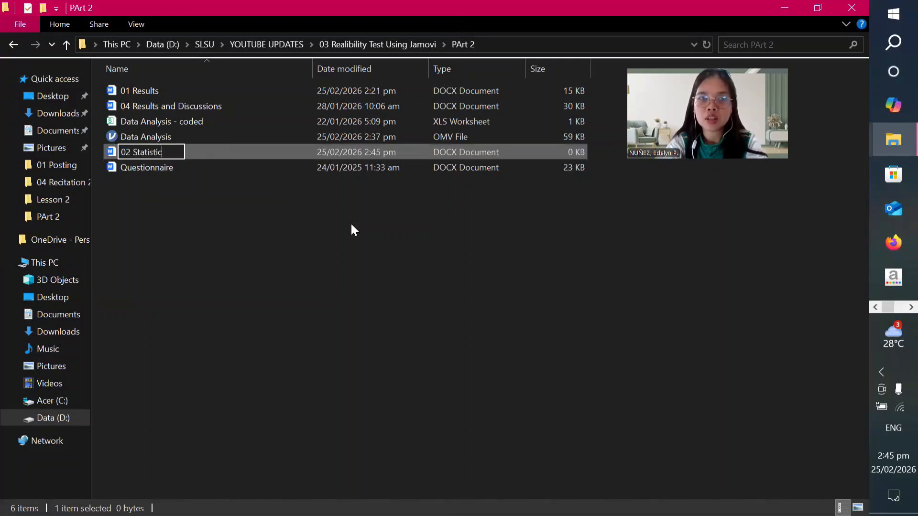
{"action": "type", "text": "al Output"}
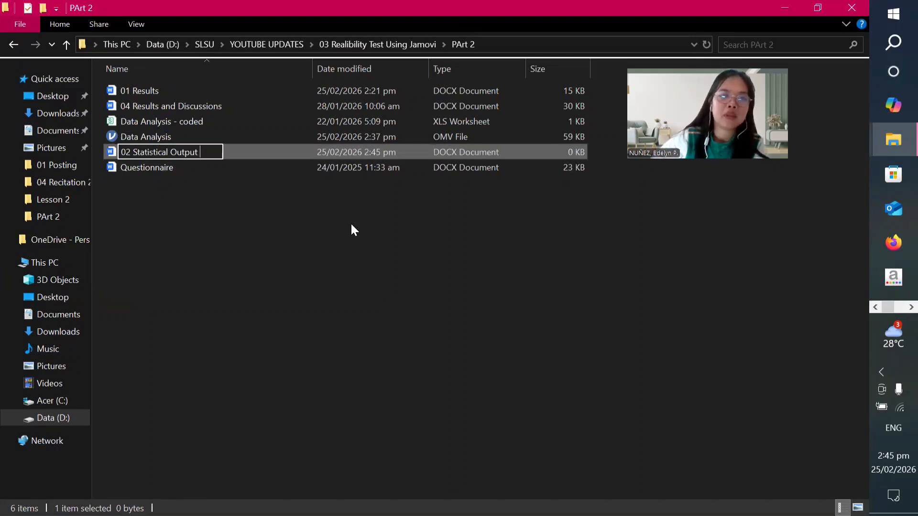
{"action": "left_click", "coordinate": [351, 224]}
Step: Return to the jamovi reliability analysis
{"action": "left_click", "coordinate": [911, 307]}
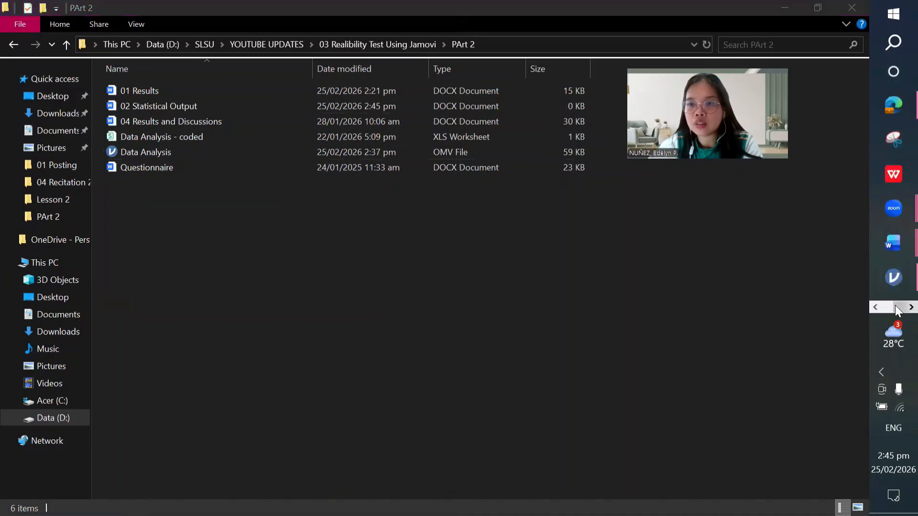
{"action": "mouse_move", "coordinate": [894, 277]}
{"action": "left_click", "coordinate": [813, 283]}
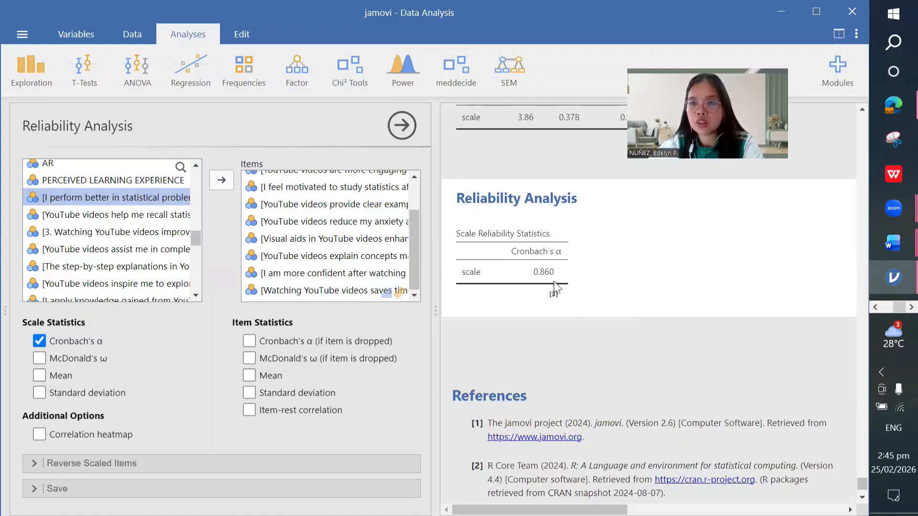
Step: Add α-if-item-dropped and standard deviation to item statistics, then review the table (α 0.815–0.872)
{"action": "left_click", "coordinate": [249, 341]}
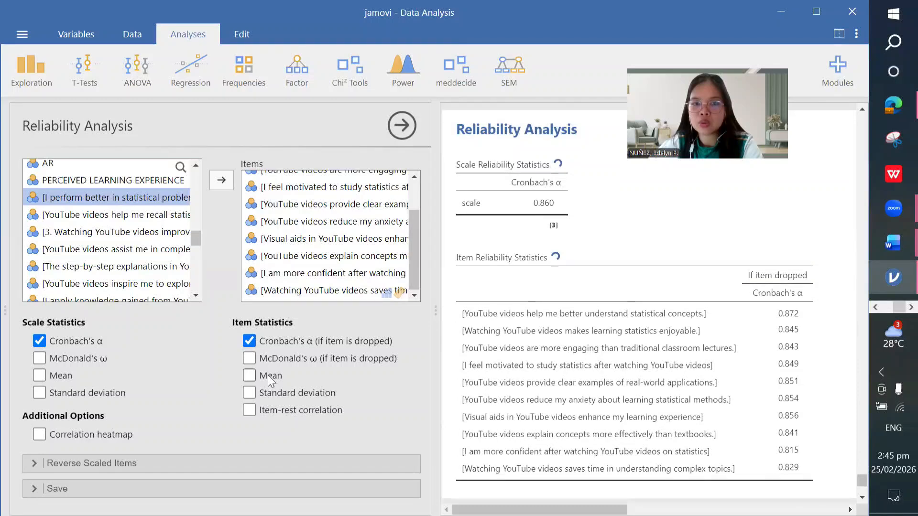
{"action": "left_click", "coordinate": [280, 393]}
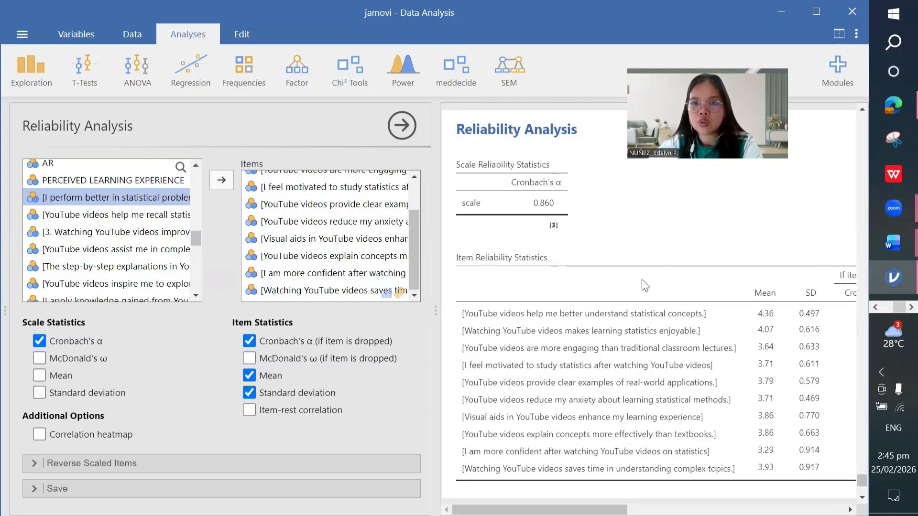
{"action": "scroll", "coordinate": [642, 280], "scroll_direction": "up", "scroll_amount": 1}
{"action": "scroll", "coordinate": [645, 285], "scroll_direction": "down", "scroll_amount": 2}
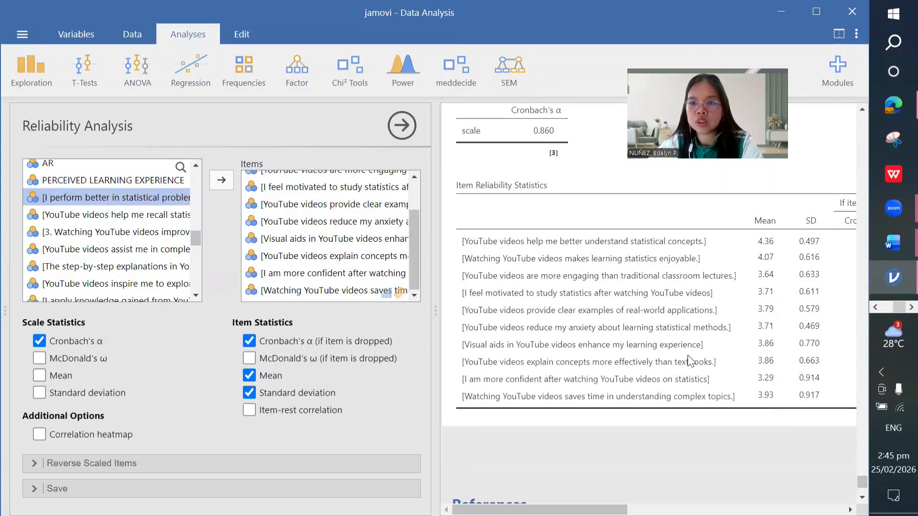
{"action": "scroll", "coordinate": [691, 362], "scroll_direction": "right", "scroll_amount": 1}
{"action": "scroll", "coordinate": [688, 362], "scroll_direction": "left", "scroll_amount": 1}
{"action": "scroll", "coordinate": [788, 294], "scroll_direction": "right", "scroll_amount": 2}
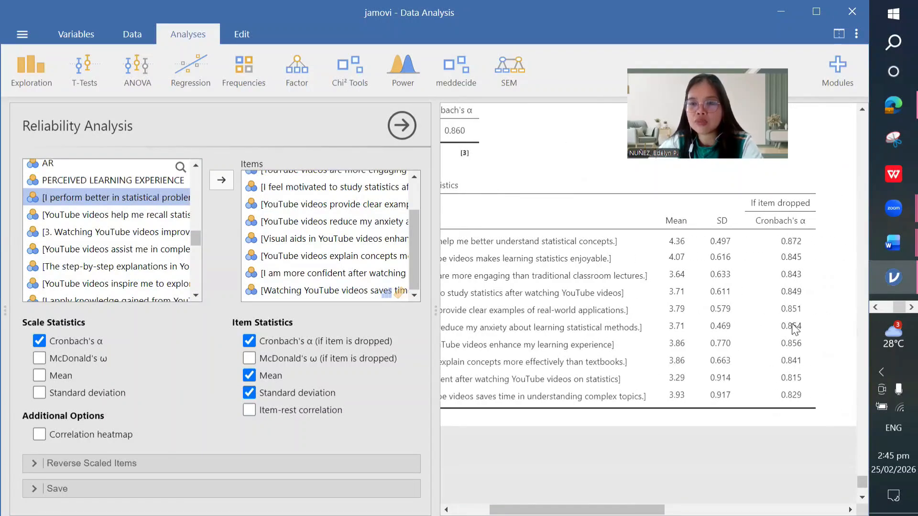
{"action": "scroll", "coordinate": [795, 330], "scroll_direction": "left", "scroll_amount": 3}
{"action": "scroll", "coordinate": [775, 325], "scroll_direction": "right", "scroll_amount": 3}
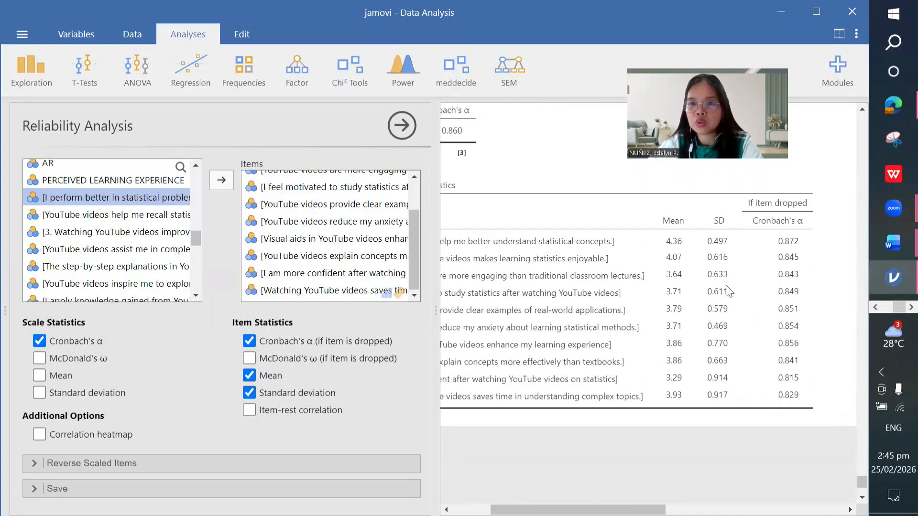
{"action": "scroll", "coordinate": [573, 268], "scroll_direction": "left", "scroll_amount": 3}
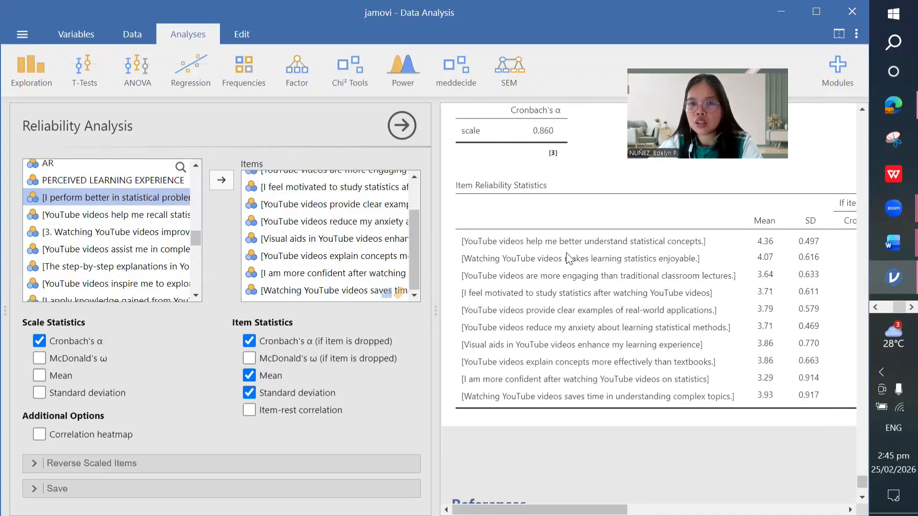
{"action": "scroll", "coordinate": [598, 268], "scroll_direction": "right", "scroll_amount": 3}
{"action": "scroll", "coordinate": [605, 264], "scroll_direction": "left", "scroll_amount": 3}
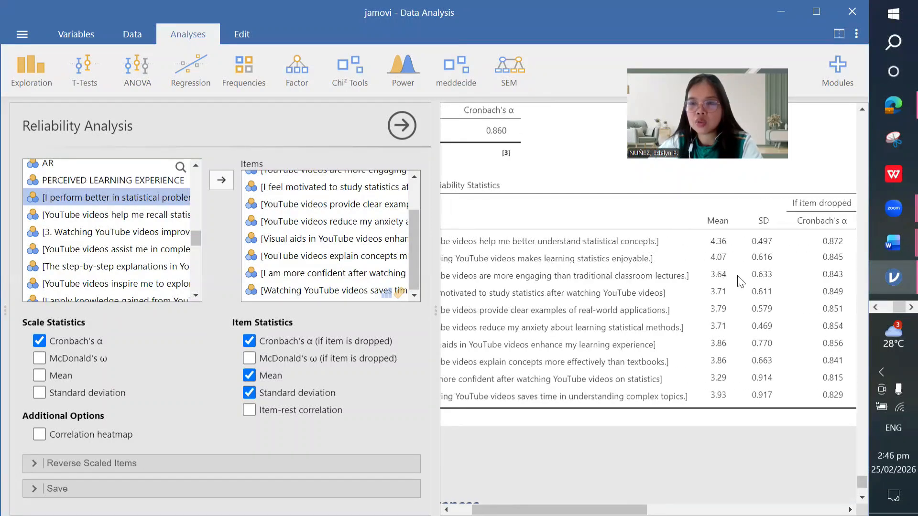
{"action": "scroll", "coordinate": [793, 272], "scroll_direction": "right", "scroll_amount": 4}
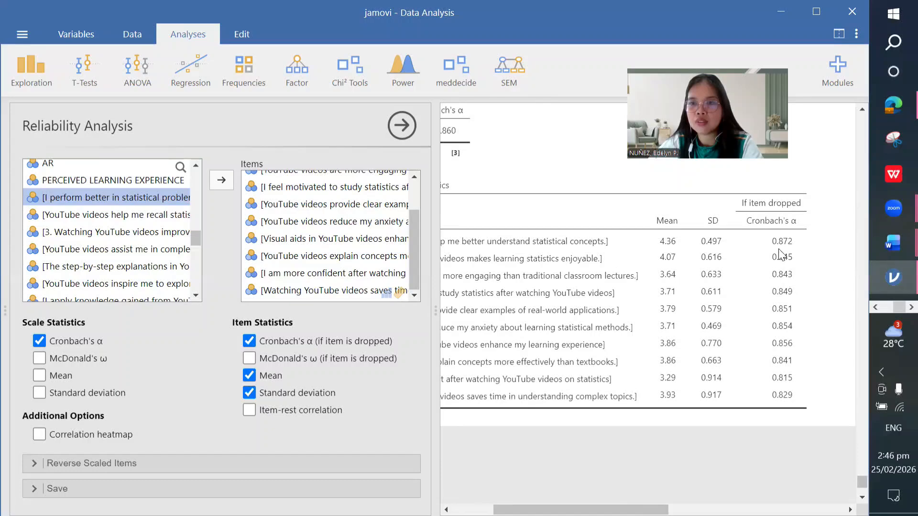
{"action": "scroll", "coordinate": [782, 277], "scroll_direction": "left", "scroll_amount": 5}
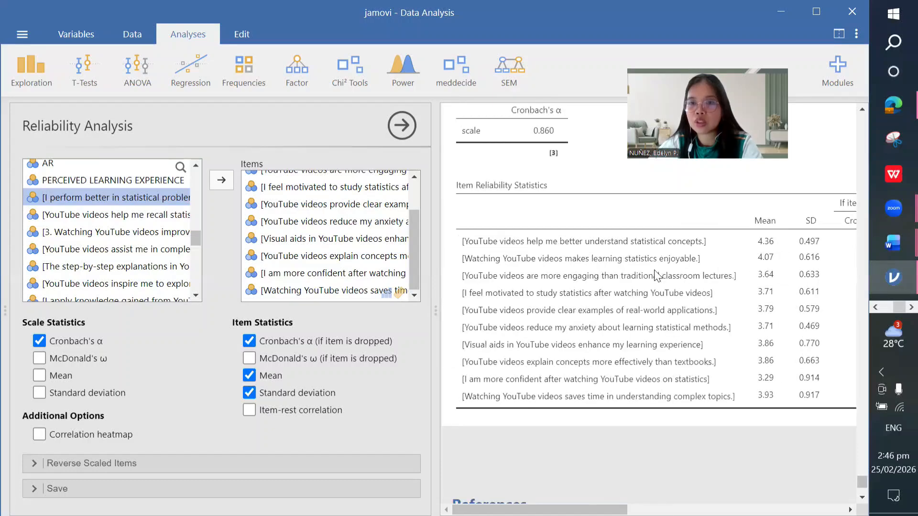
Step: Copy the whole reliability analysis to the clipboard via Analysis > Copy
{"action": "scroll", "coordinate": [658, 275], "scroll_direction": "up", "scroll_amount": 2}
{"action": "right_click", "coordinate": [533, 147]}
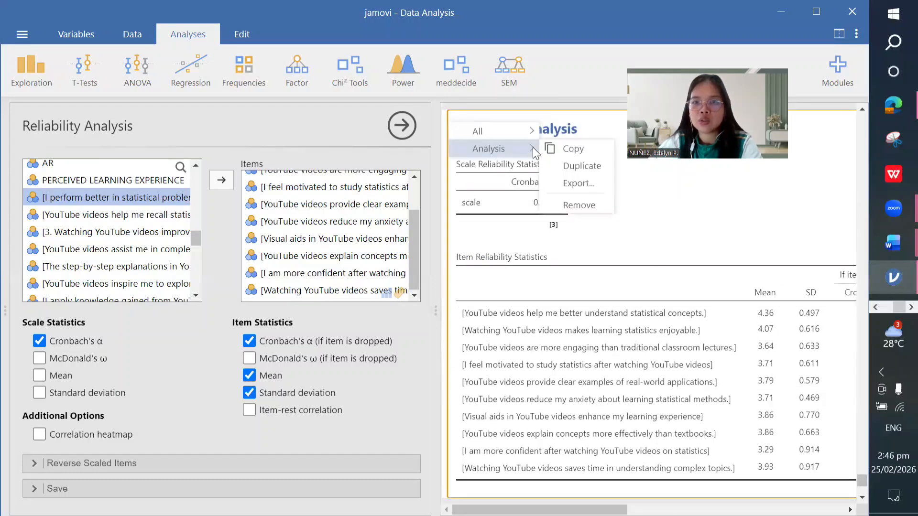
{"action": "left_click", "coordinate": [557, 150]}
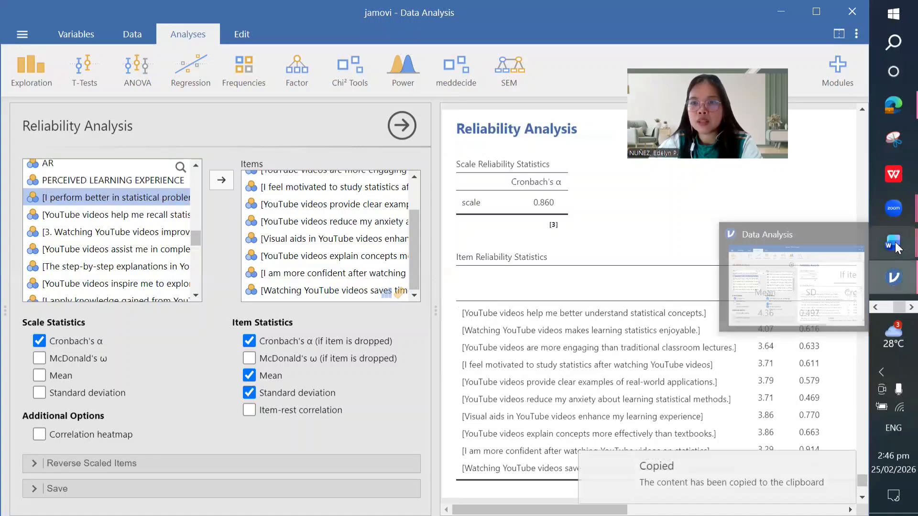
Step: Switch to the PArt 2 folder window in File Explorer
{"action": "mouse_move", "coordinate": [893, 244]}
{"action": "left_click", "coordinate": [876, 308]}
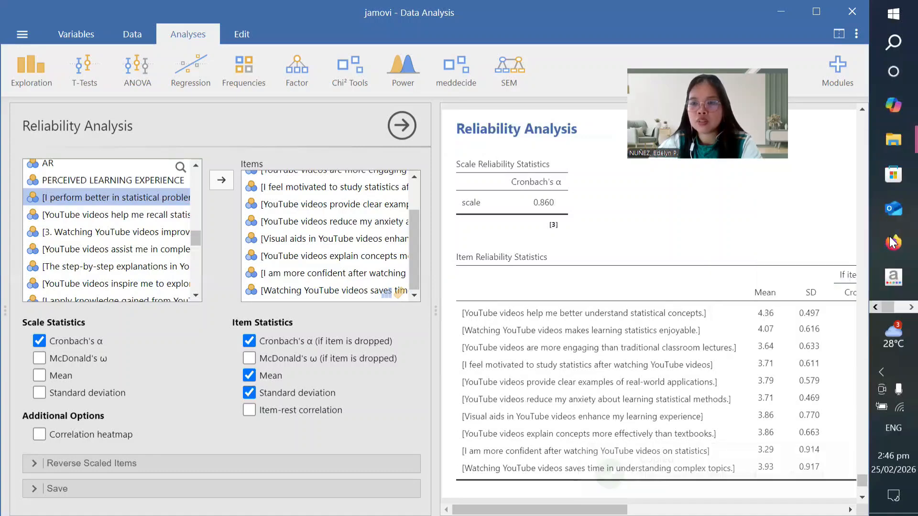
{"action": "mouse_move", "coordinate": [893, 140]}
{"action": "left_click", "coordinate": [810, 195]}
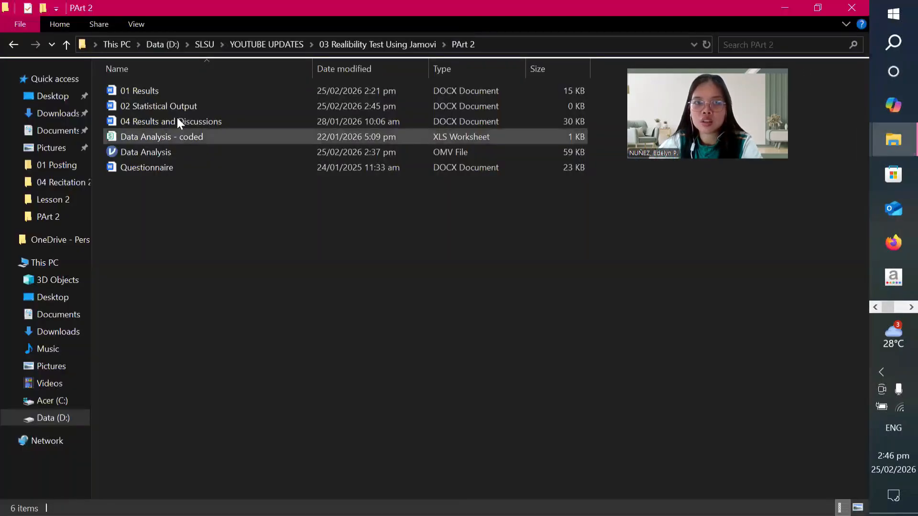
Step: Open '02 Statistical Output' with Word from the PArt 2 folder
{"action": "left_click", "coordinate": [176, 108]}
{"action": "double_click", "coordinate": [176, 107]}
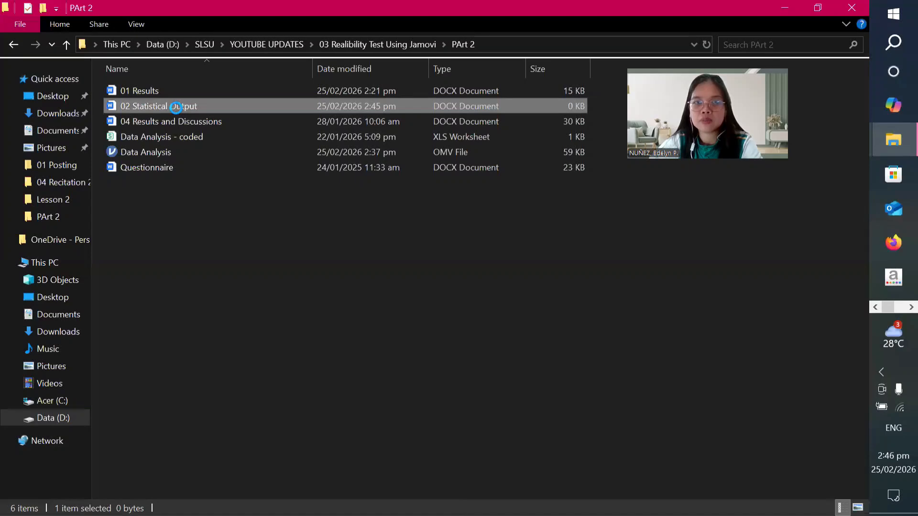
{"action": "right_click", "coordinate": [176, 108]}
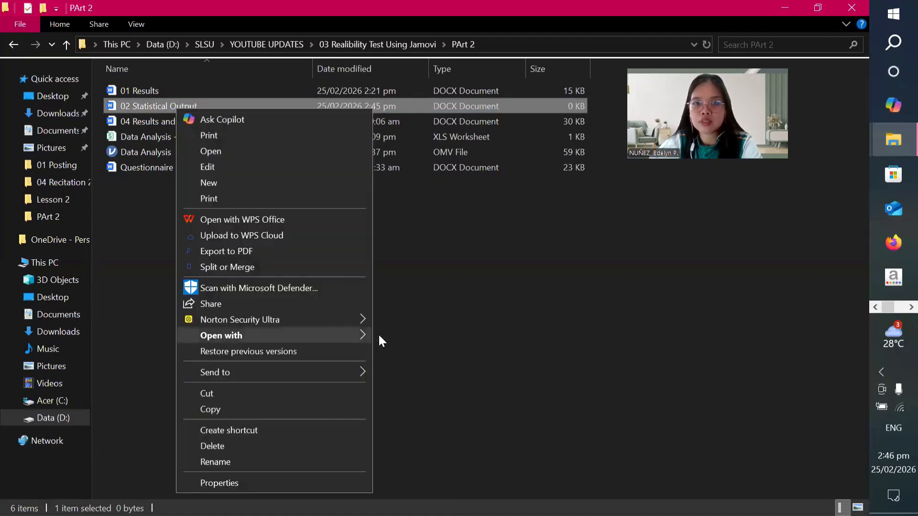
{"action": "mouse_move", "coordinate": [355, 335]}
{"action": "left_click", "coordinate": [402, 336]}
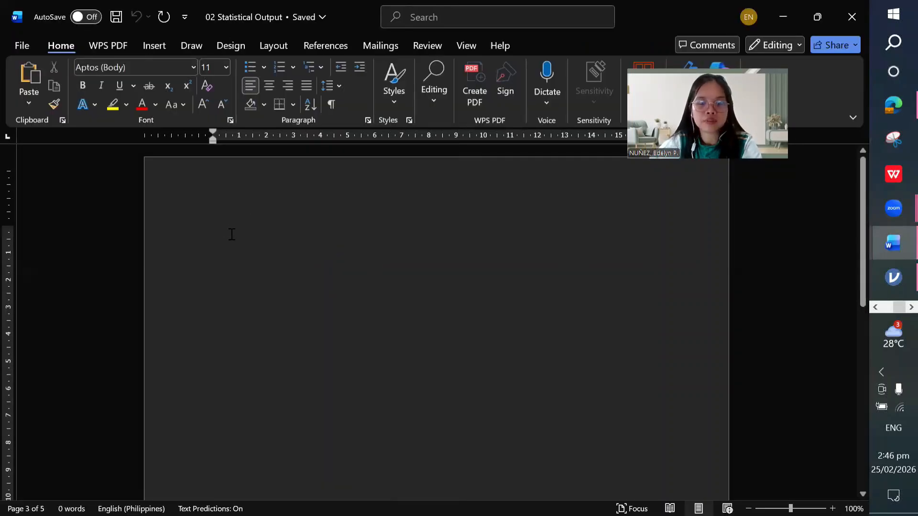
Step: Paste the reliability tables into the blank document with Keep Source Formatting
{"action": "right_click", "coordinate": [232, 234]}
{"action": "left_click", "coordinate": [261, 286]}
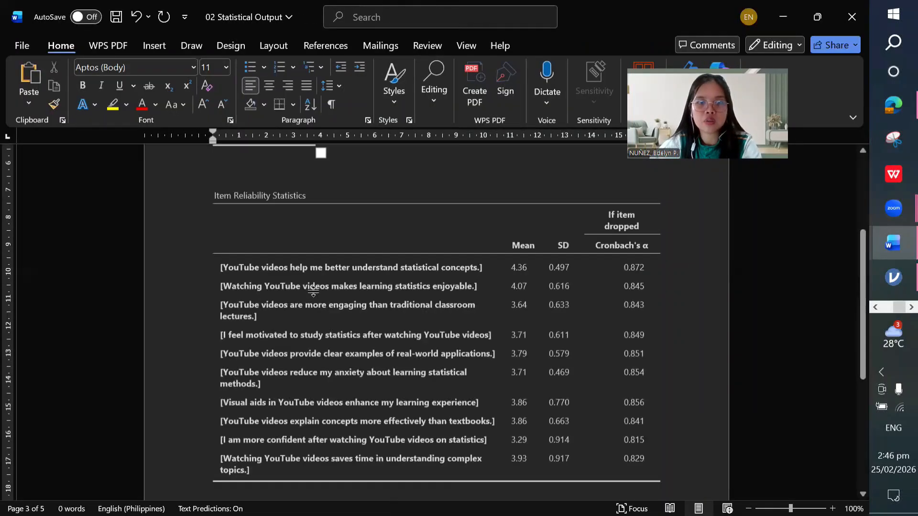
{"action": "scroll", "coordinate": [313, 292], "scroll_direction": "up", "scroll_amount": 4}
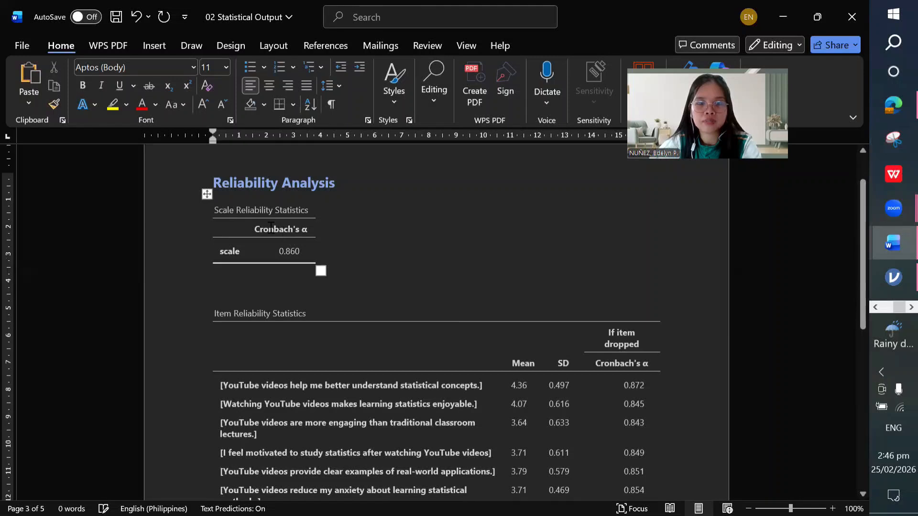
{"action": "scroll", "coordinate": [297, 226], "scroll_direction": "up", "scroll_amount": 1}
Step: Add the heading 'PERCEIVED LEARNING OUTCOME' above the Reliability Analysis title
{"action": "left_click", "coordinate": [226, 192]}
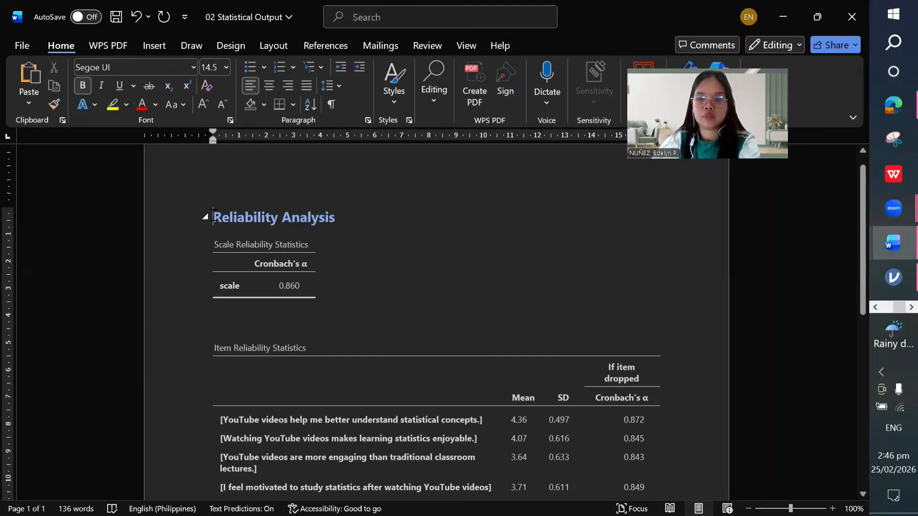
{"action": "key", "text": "Return"}
{"action": "key", "text": "Caps_Lock"}
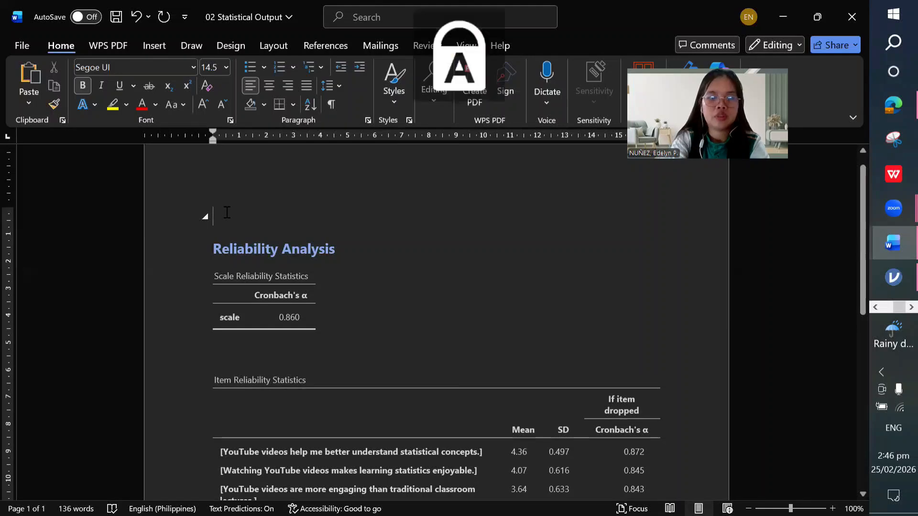
{"action": "type", "text": "PWE"}
{"action": "key", "text": "BackSpace"}
{"action": "key", "text": "BackSpace"}
{"action": "type", "text": "E"}
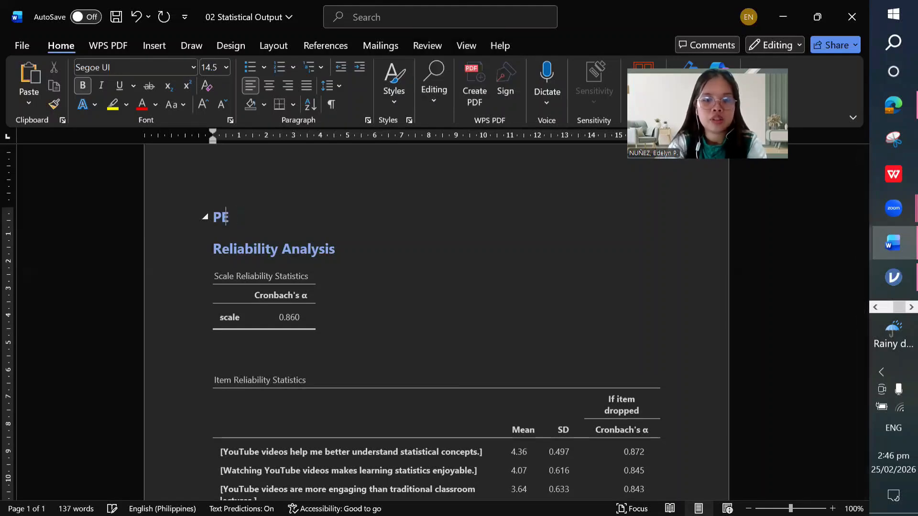
{"action": "type", "text": "RCEIVED"}
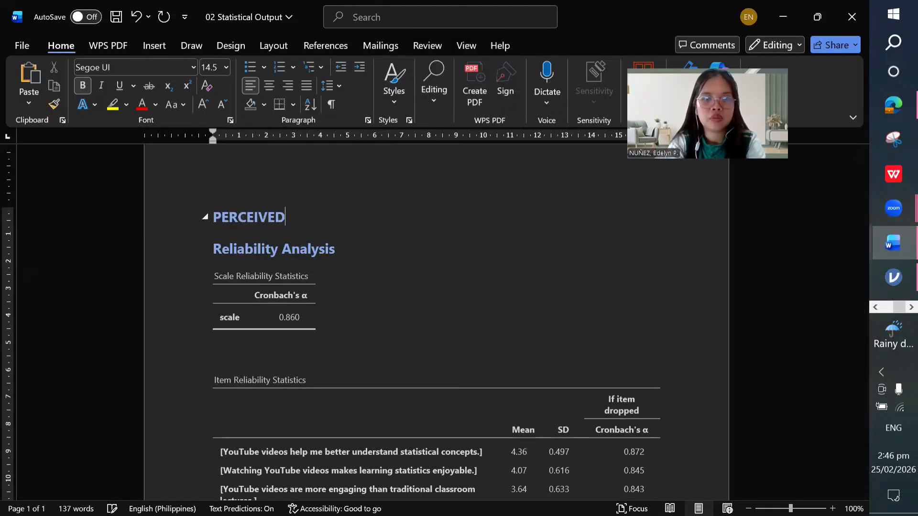
{"action": "type", "text": " LEARNING OUTP"}
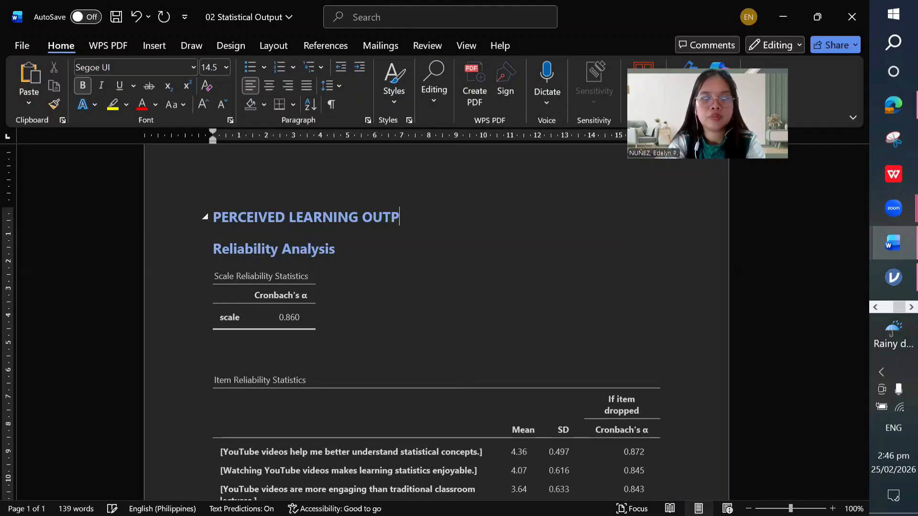
{"action": "key", "text": "BackSpace"}
{"action": "type", "text": "COME"}
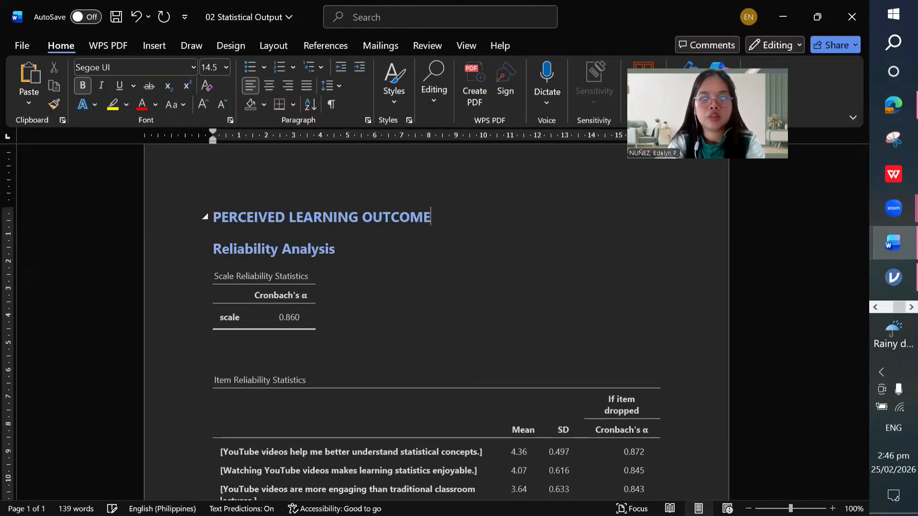
Step: Place the cursor below the item table and return to jamovi
{"action": "scroll", "coordinate": [290, 335], "scroll_direction": "down", "scroll_amount": 8}
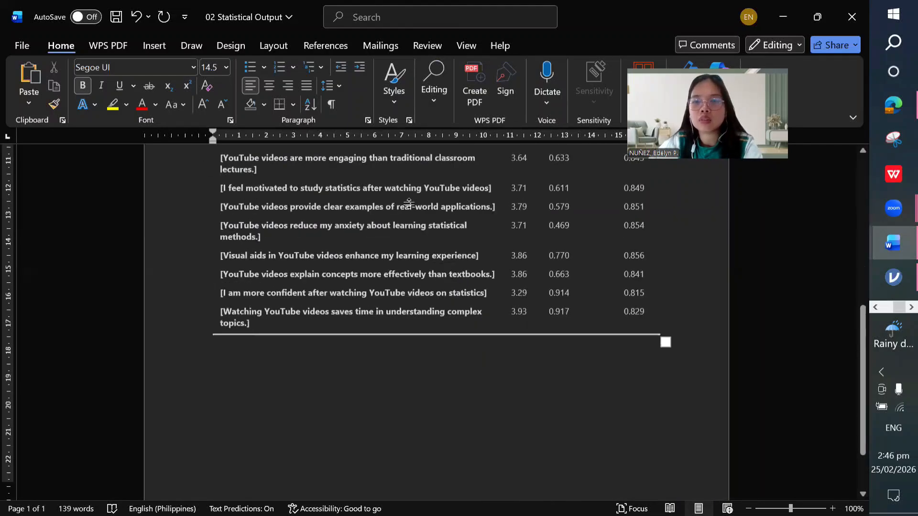
{"action": "left_click", "coordinate": [289, 335]}
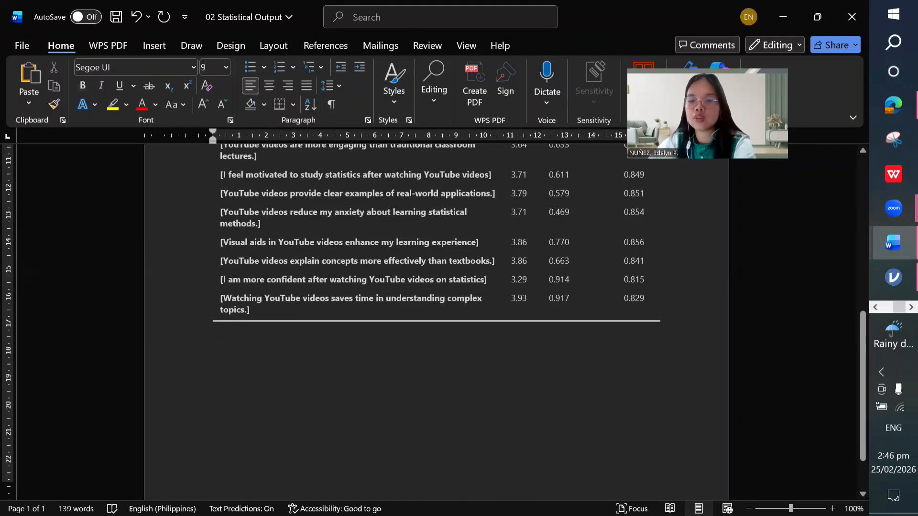
{"action": "mouse_move", "coordinate": [892, 279]}
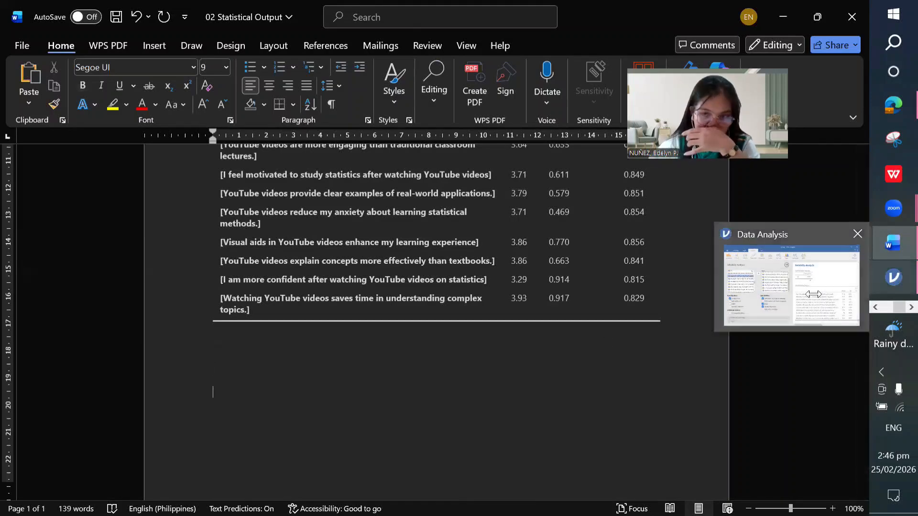
{"action": "left_click", "coordinate": [791, 285]}
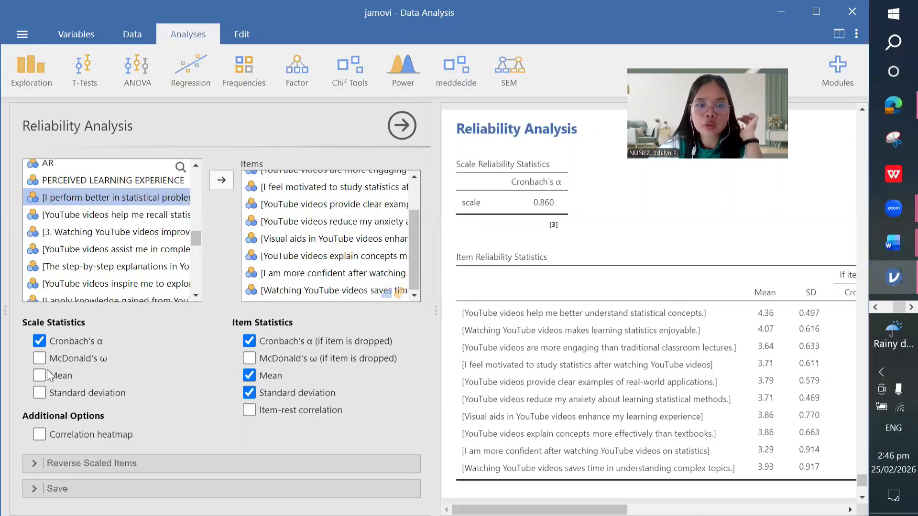
Step: Add scale mean 3.82 and SD 0.454 to the Scale Reliability table, then copy the table
{"action": "left_click", "coordinate": [99, 390]}
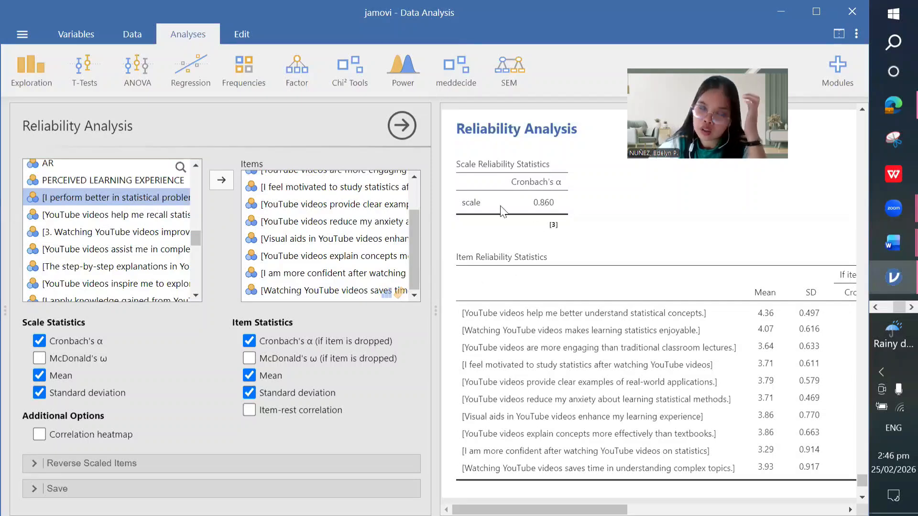
{"action": "right_click", "coordinate": [547, 172]}
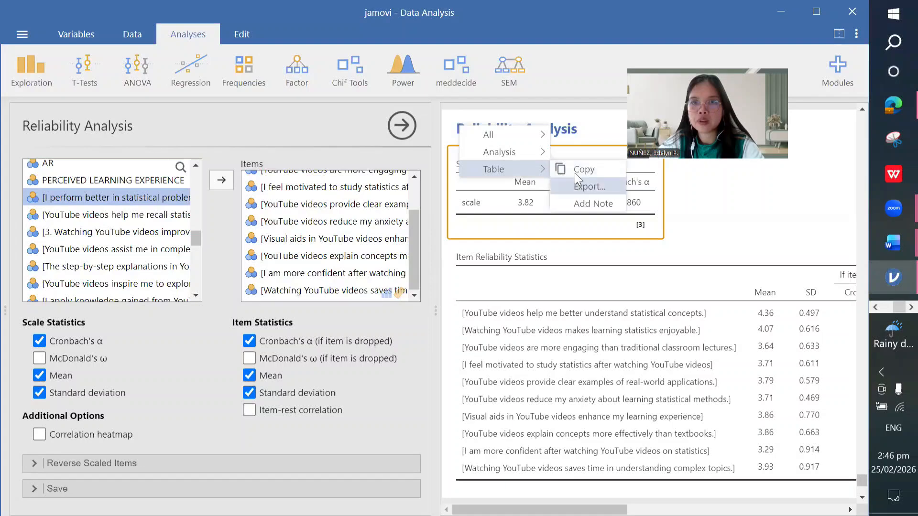
{"action": "left_click", "coordinate": [577, 170]}
{"action": "mouse_move", "coordinate": [892, 242]}
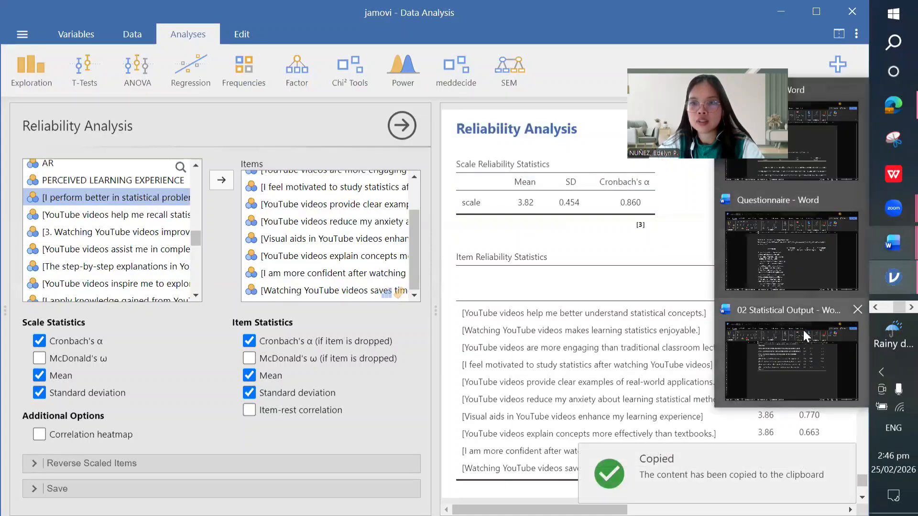
Step: Delete the old Scale Reliability Statistics table in 02 Statistical Output
{"action": "left_click", "coordinate": [892, 253]}
{"action": "left_click", "coordinate": [839, 325]}
{"action": "scroll", "coordinate": [356, 306], "scroll_direction": "up", "scroll_amount": 8}
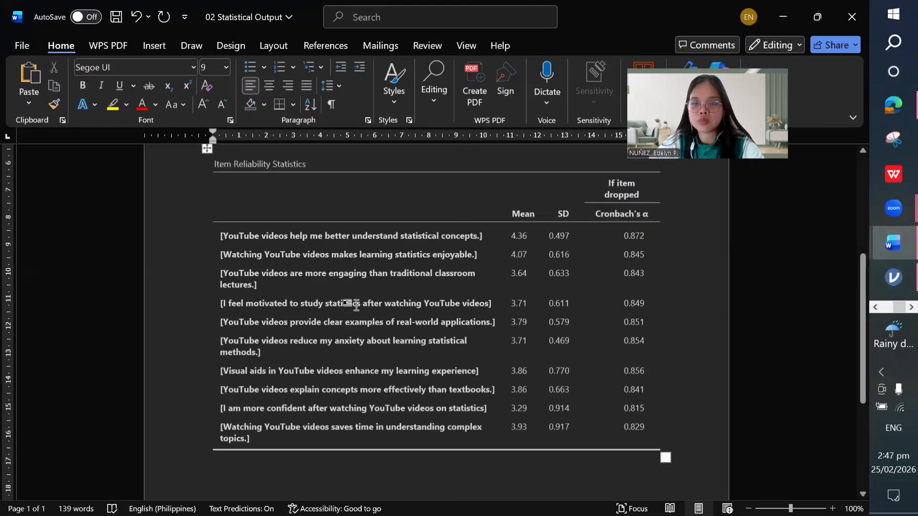
{"action": "left_click", "coordinate": [280, 295]}
{"action": "left_click", "coordinate": [206, 279]}
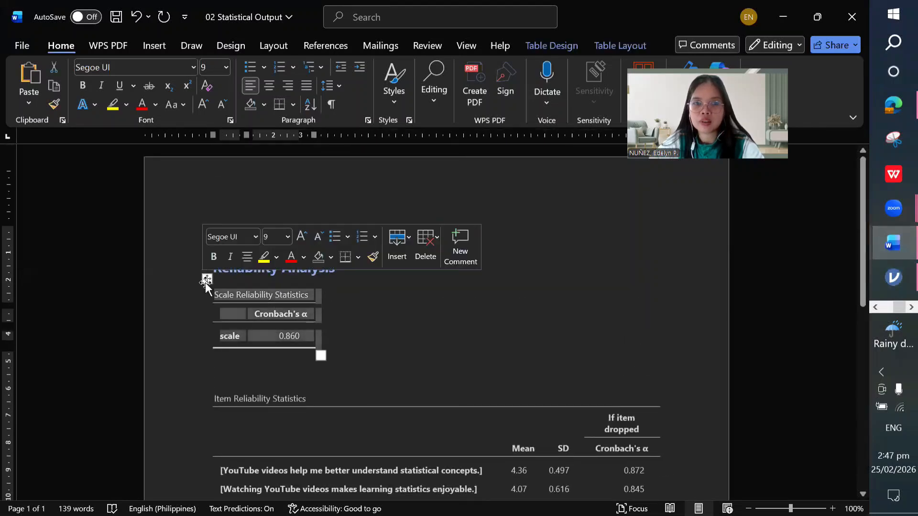
{"action": "right_click", "coordinate": [206, 279]}
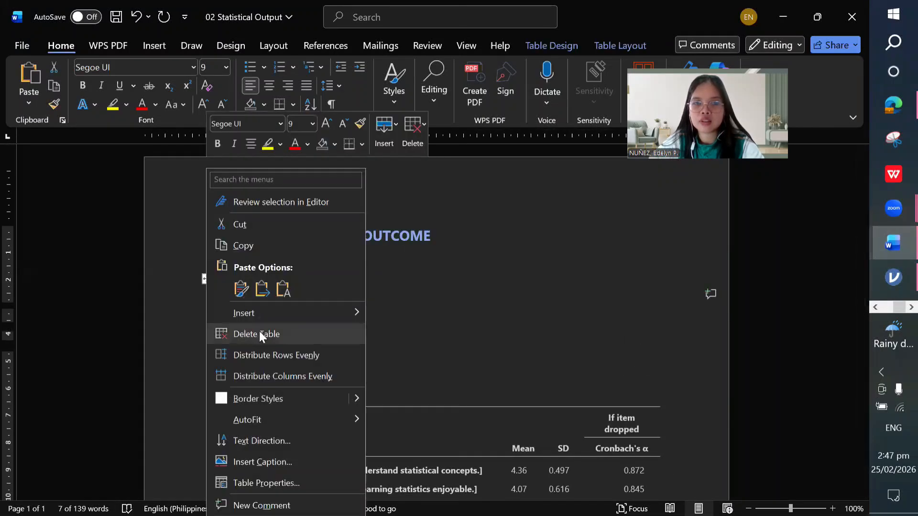
{"action": "left_click", "coordinate": [260, 334]}
Step: Paste the updated table showing mean 3.82, SD 0.454 and α 0.860 in its place
{"action": "key", "text": "ctrl+v"}
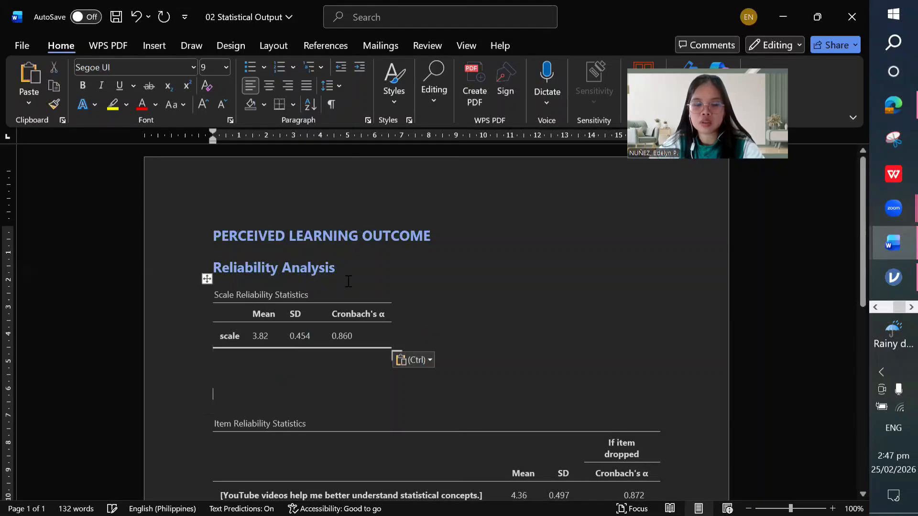
{"action": "scroll", "coordinate": [456, 324], "scroll_direction": "down", "scroll_amount": 8}
{"action": "scroll", "coordinate": [458, 325], "scroll_direction": "up", "scroll_amount": 8}
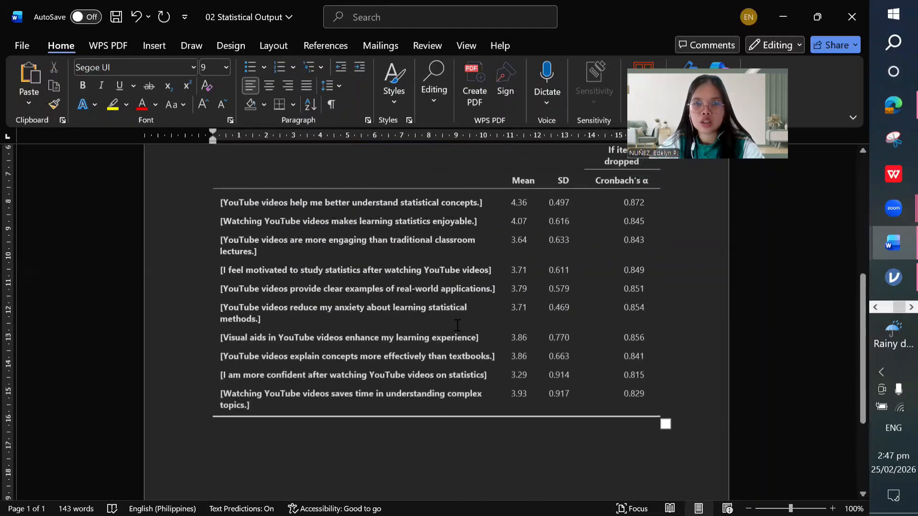
{"action": "scroll", "coordinate": [457, 326], "scroll_direction": "down", "scroll_amount": 4}
{"action": "scroll", "coordinate": [457, 325], "scroll_direction": "down", "scroll_amount": 4}
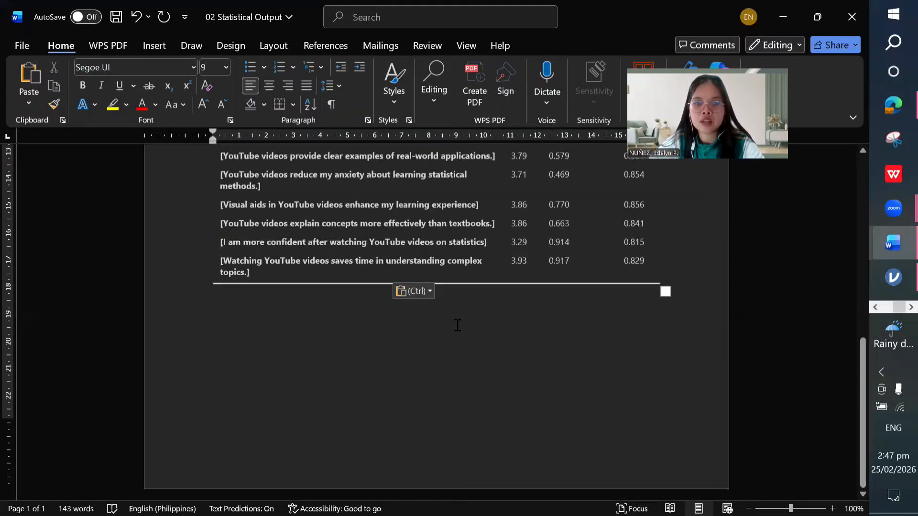
{"action": "mouse_move", "coordinate": [893, 243]}
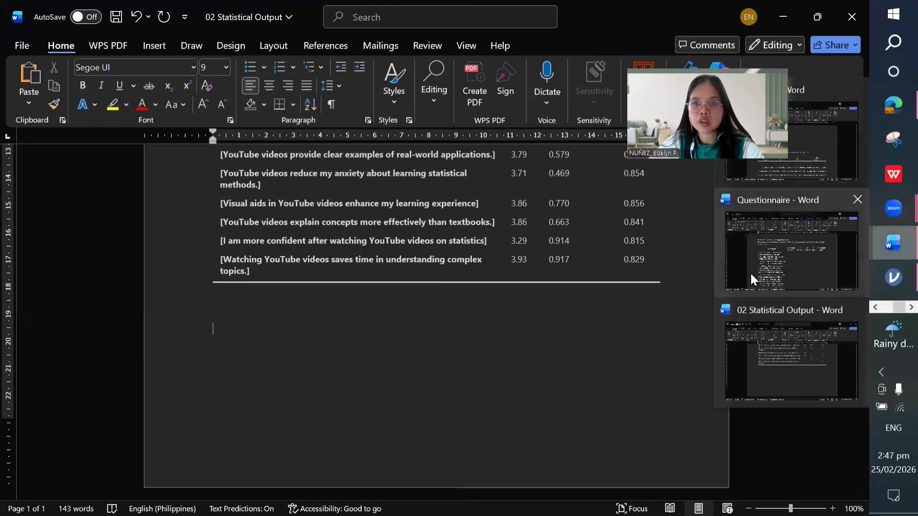
Step: Copy the Section 4 title 'Statistical Learning Outcomes' from the Questionnaire document
{"action": "left_click", "coordinate": [752, 275]}
{"action": "scroll", "coordinate": [448, 365], "scroll_direction": "up", "scroll_amount": 1}
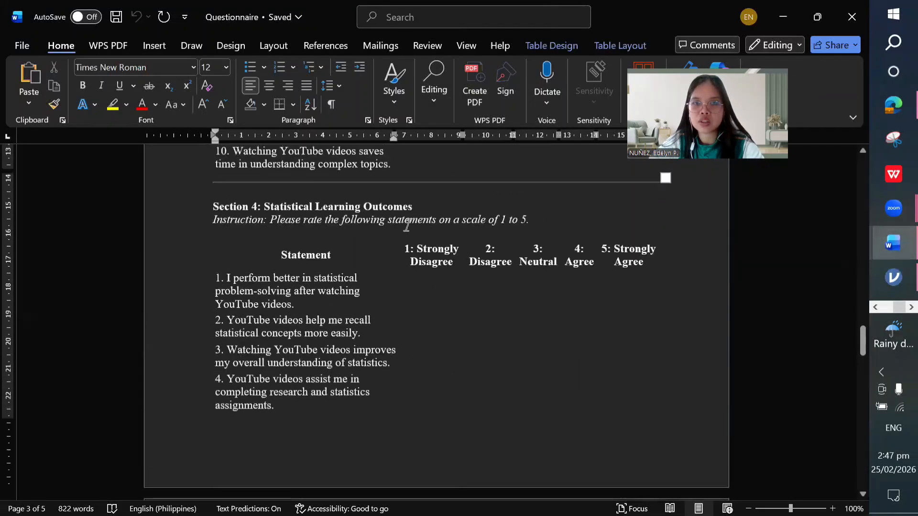
{"action": "left_click_drag", "start_coordinate": [415, 207], "coordinate": [289, 206]}
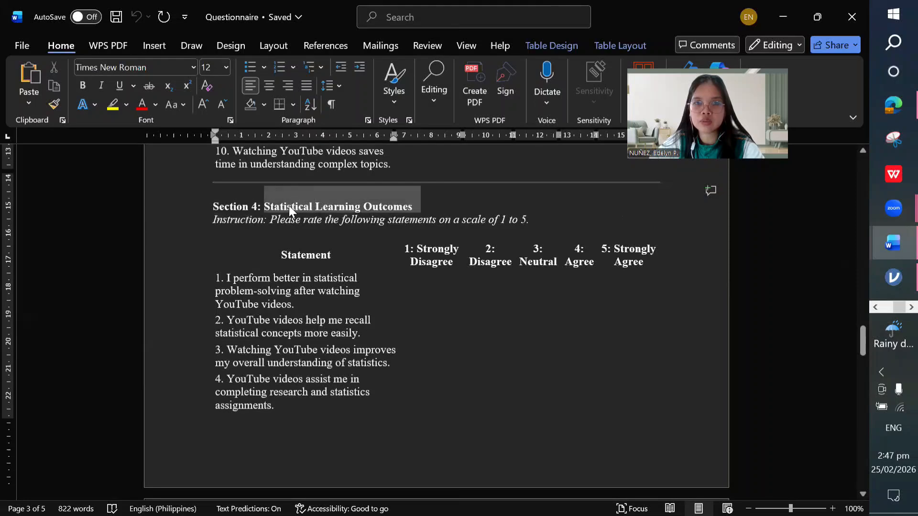
{"action": "right_click", "coordinate": [289, 206]}
{"action": "left_click", "coordinate": [337, 244]}
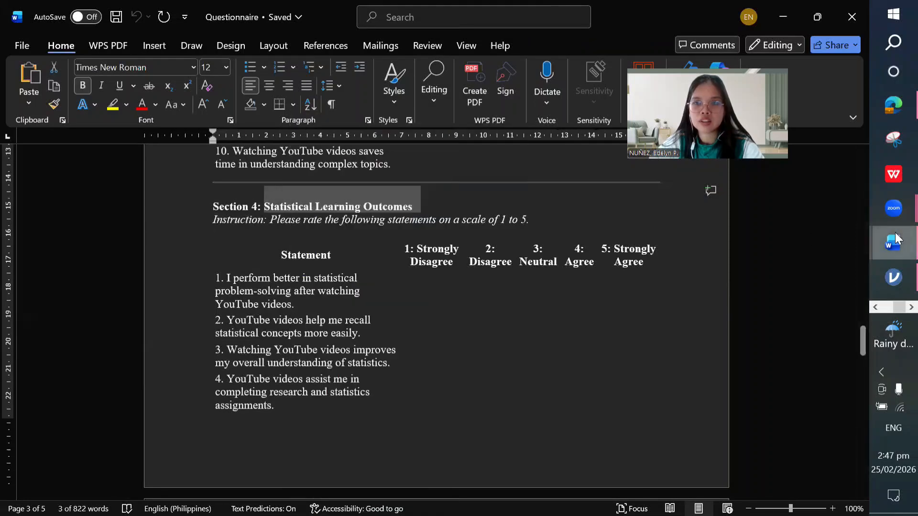
{"action": "mouse_move", "coordinate": [894, 243]}
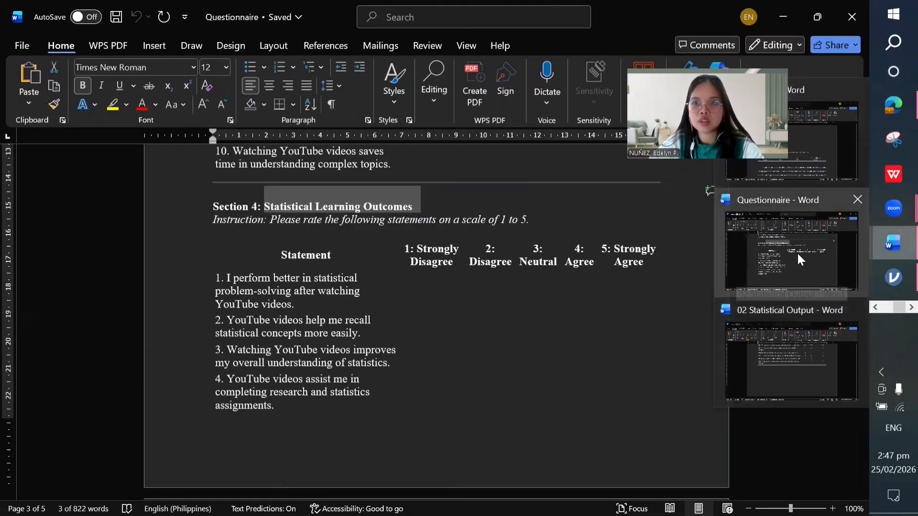
Step: Paste 'Statistical Learning Outcomes' as a heading below the item table in 02 Statistical Output
{"action": "left_click", "coordinate": [793, 362]}
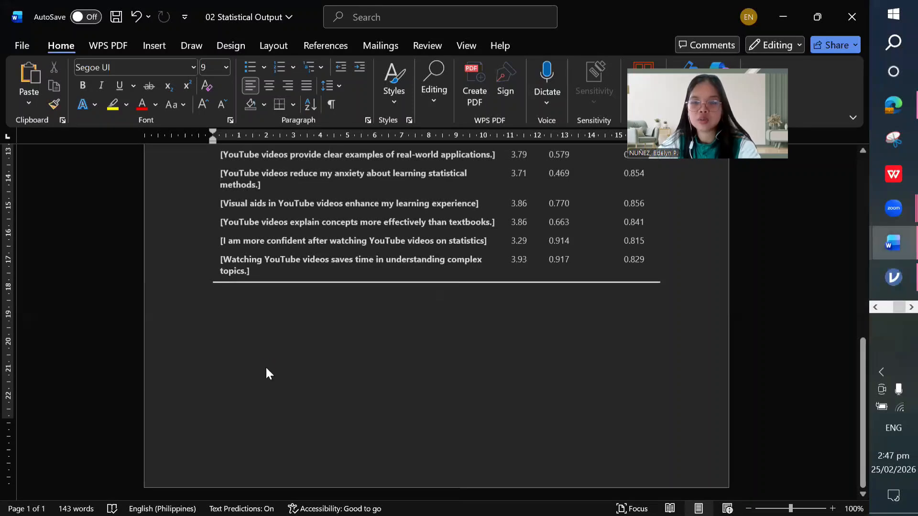
{"action": "key", "text": "ctrl+v"}
{"action": "key", "text": "Return"}
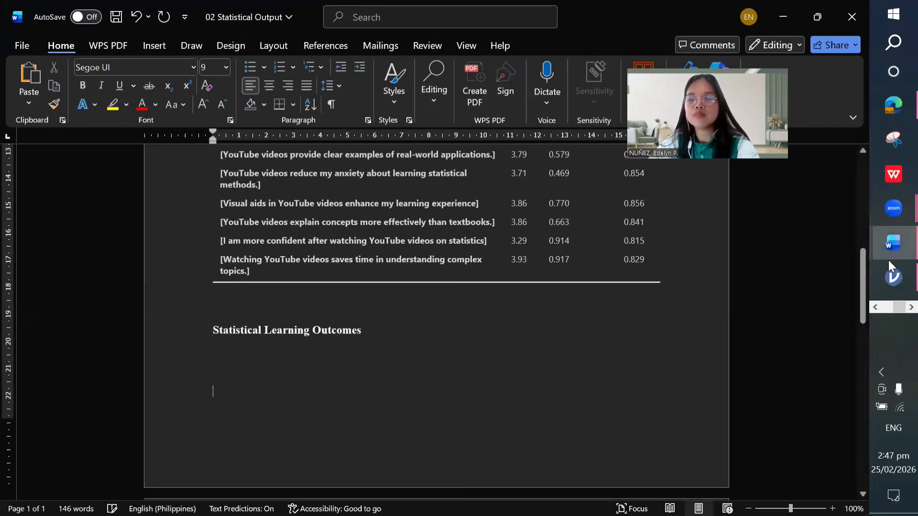
{"action": "mouse_move", "coordinate": [892, 276]}
{"action": "left_click", "coordinate": [834, 291]}
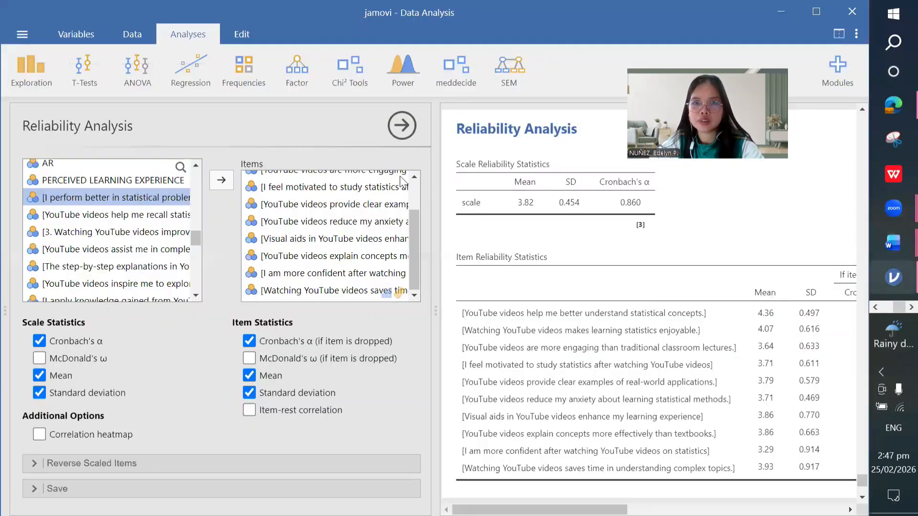
Step: Start a new reliability analysis and move the Statistical Learning Outcomes items into Items
{"action": "left_click", "coordinate": [299, 70]}
{"action": "left_click", "coordinate": [377, 126]}
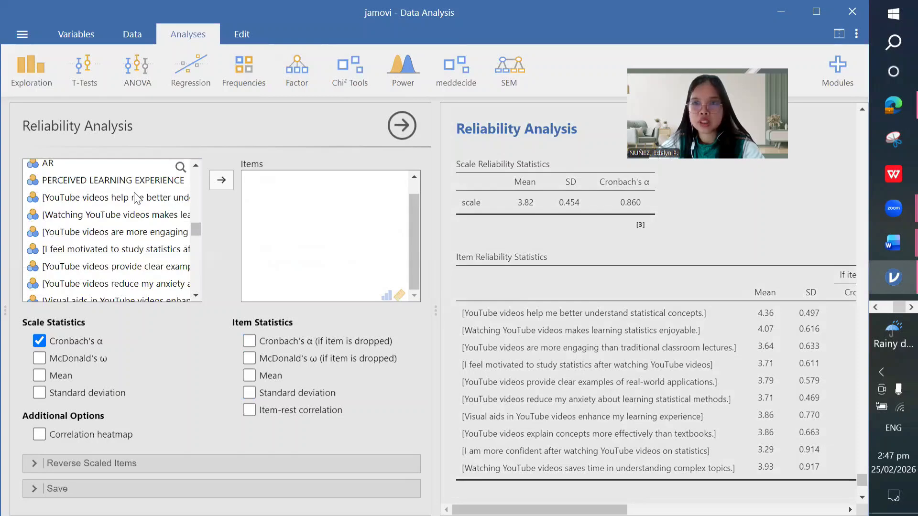
{"action": "scroll", "coordinate": [138, 198], "scroll_direction": "down", "scroll_amount": 3}
{"action": "left_click", "coordinate": [115, 226]}
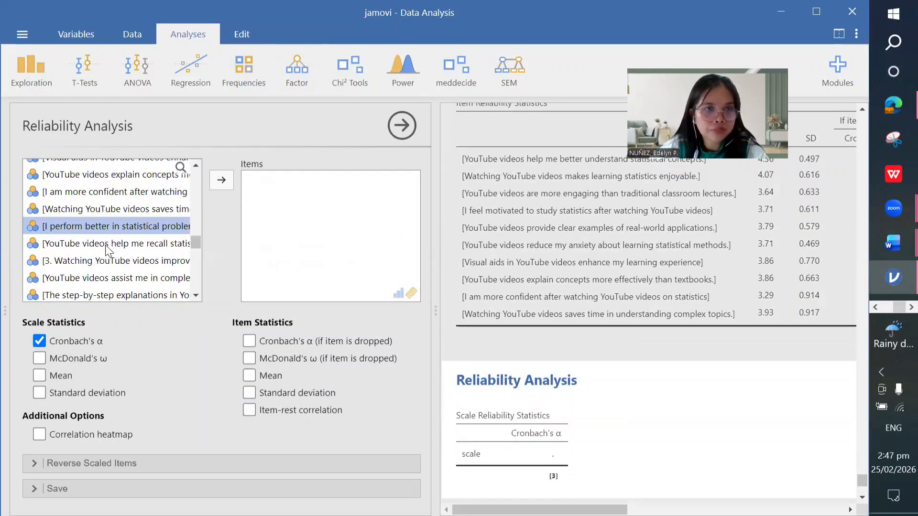
{"action": "left_click", "coordinate": [221, 182]}
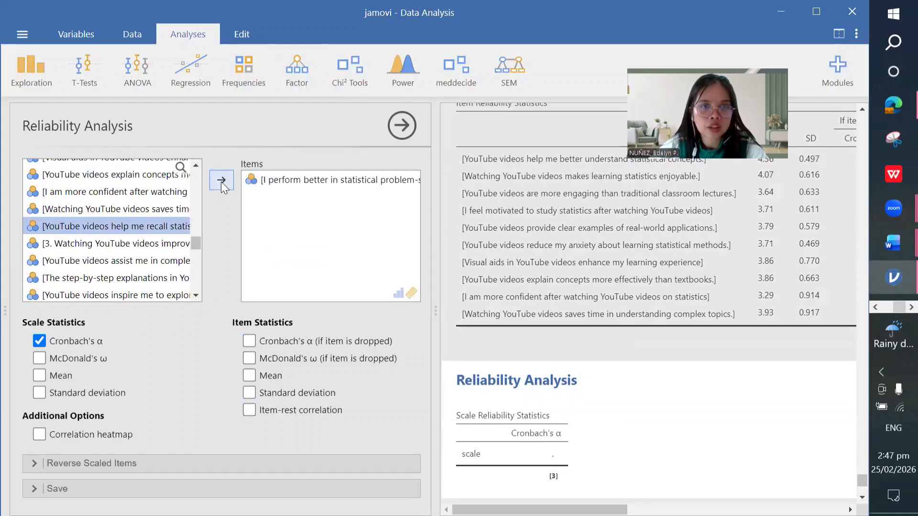
{"action": "left_click", "coordinate": [221, 181]}
{"action": "left_click", "coordinate": [221, 182]}
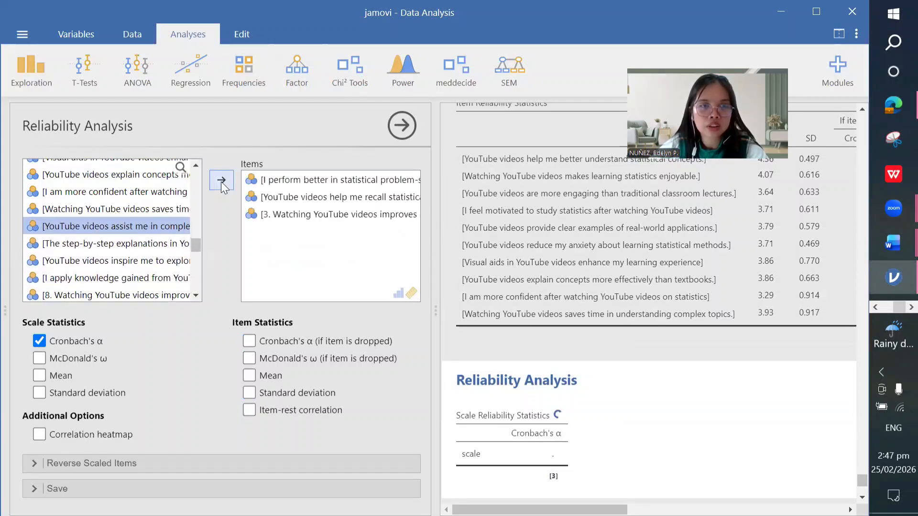
{"action": "left_click", "coordinate": [221, 182]}
{"action": "left_click", "coordinate": [221, 182]}
{"action": "left_click", "coordinate": [221, 182]}
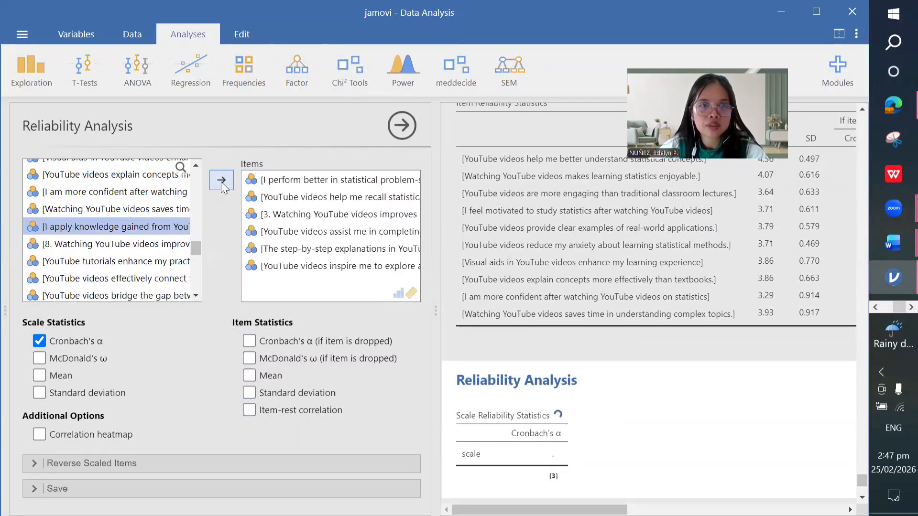
{"action": "left_click", "coordinate": [221, 181]}
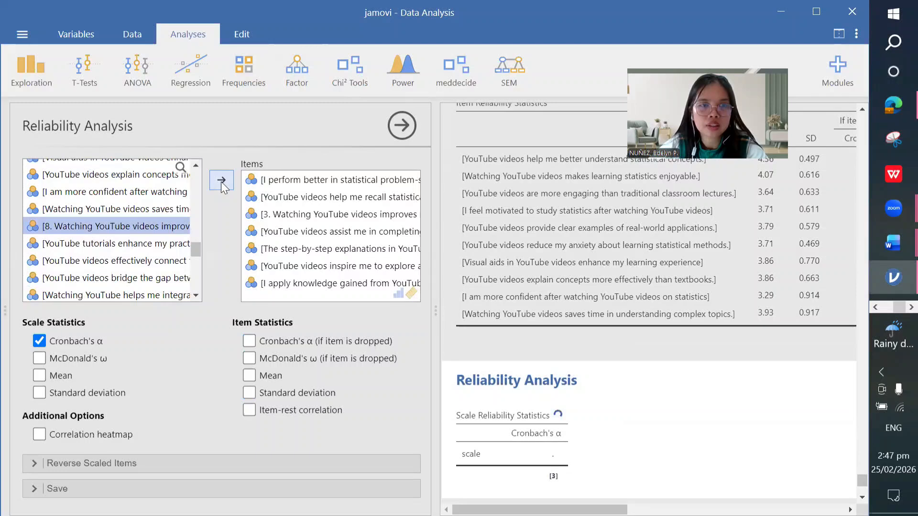
{"action": "left_click", "coordinate": [221, 182]}
{"action": "left_click", "coordinate": [221, 182]}
{"action": "left_click", "coordinate": [221, 182]}
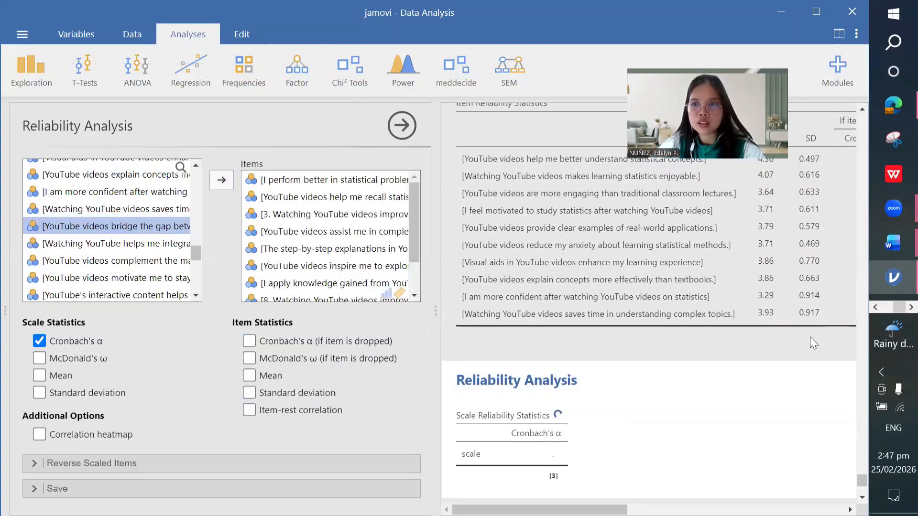
Step: Bring up the Questionnaire's Section 4 statements in Word to check the items
{"action": "left_click", "coordinate": [893, 243]}
{"action": "left_click", "coordinate": [791, 249]}
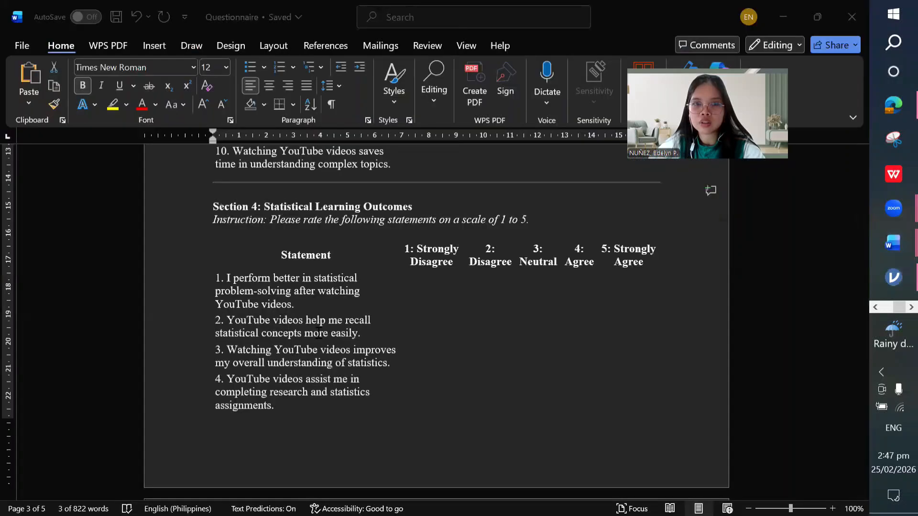
{"action": "scroll", "coordinate": [387, 284], "scroll_direction": "up", "scroll_amount": 3}
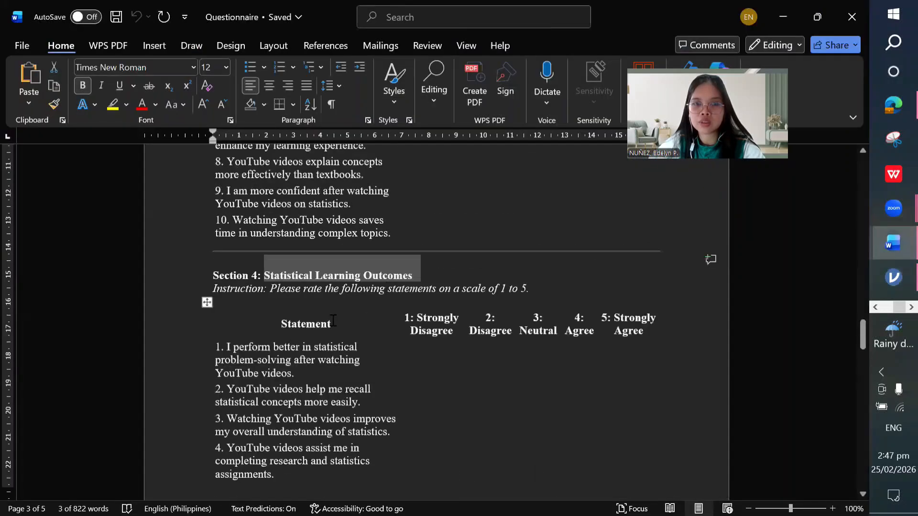
{"action": "scroll", "coordinate": [333, 321], "scroll_direction": "down", "scroll_amount": 2}
{"action": "scroll", "coordinate": [450, 319], "scroll_direction": "down", "scroll_amount": 4}
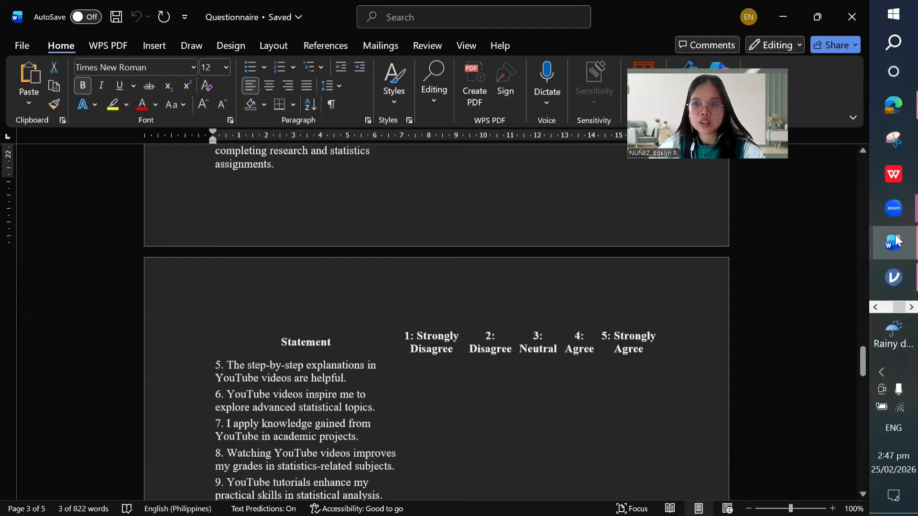
Step: Add scale mean/SD, α-if-item-dropped and item mean/SD to the outcomes analysis (α 0.866), then copy it
{"action": "left_click", "coordinate": [893, 277]}
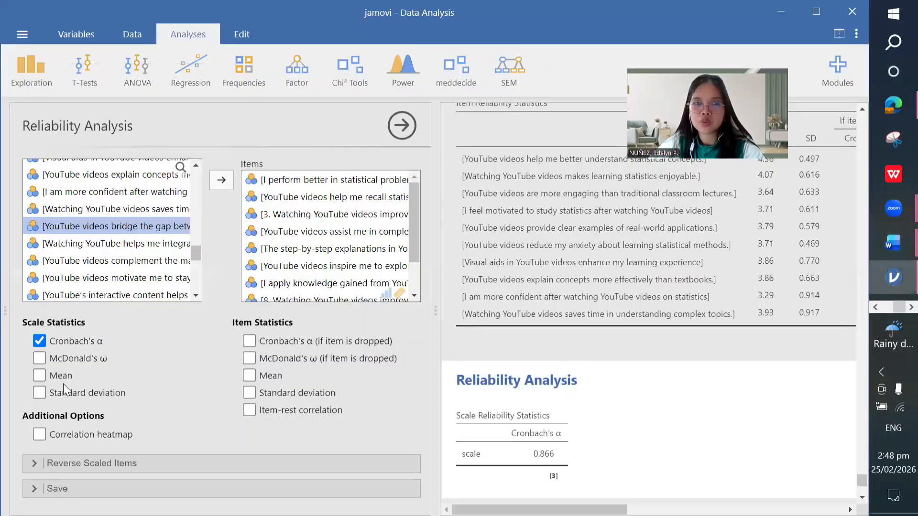
{"action": "left_click", "coordinate": [64, 392]}
{"action": "left_click", "coordinate": [61, 375]}
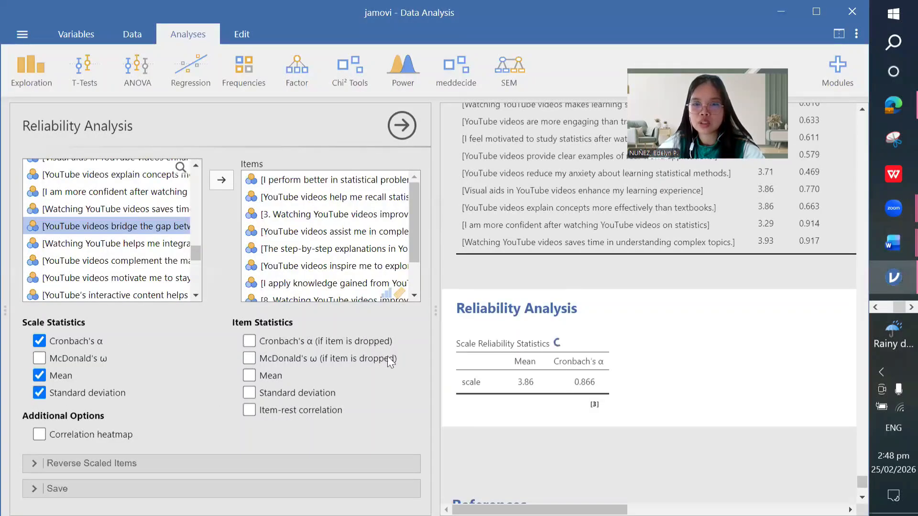
{"action": "left_click", "coordinate": [268, 344]}
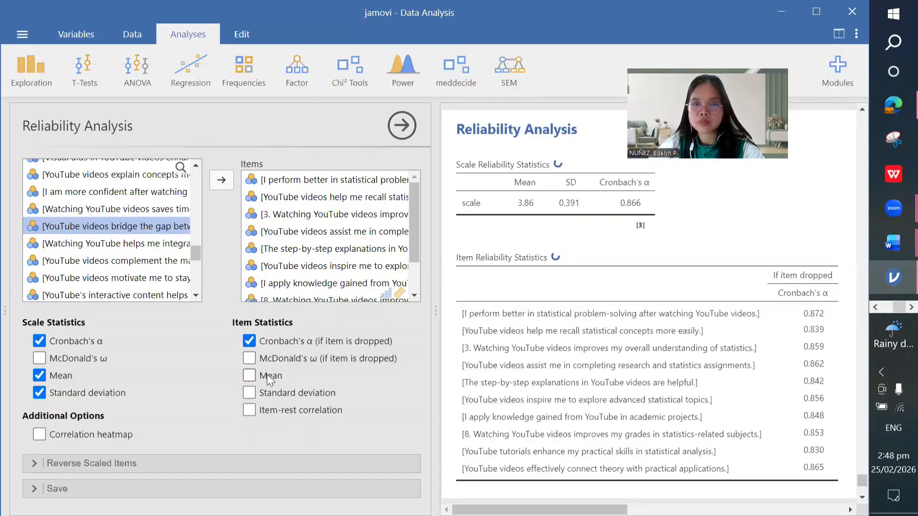
{"action": "left_click", "coordinate": [269, 375]}
{"action": "left_click", "coordinate": [267, 392]}
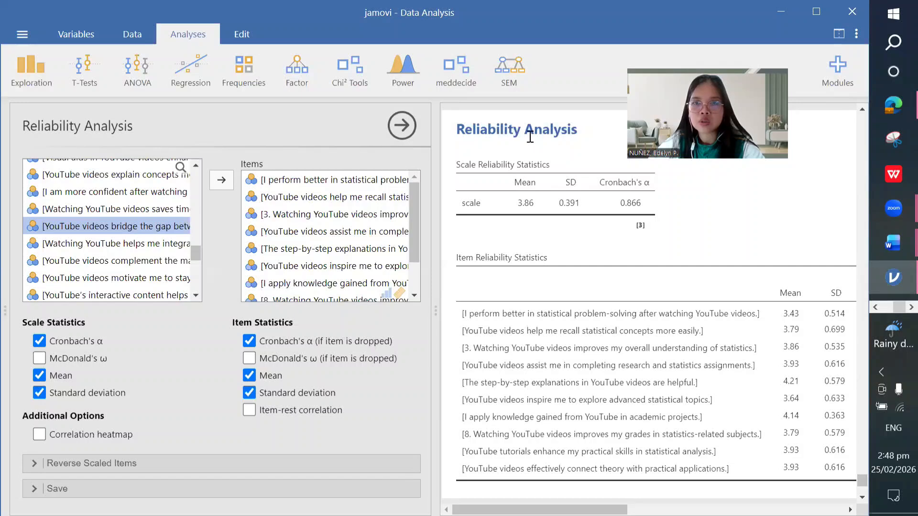
{"action": "right_click", "coordinate": [548, 138]}
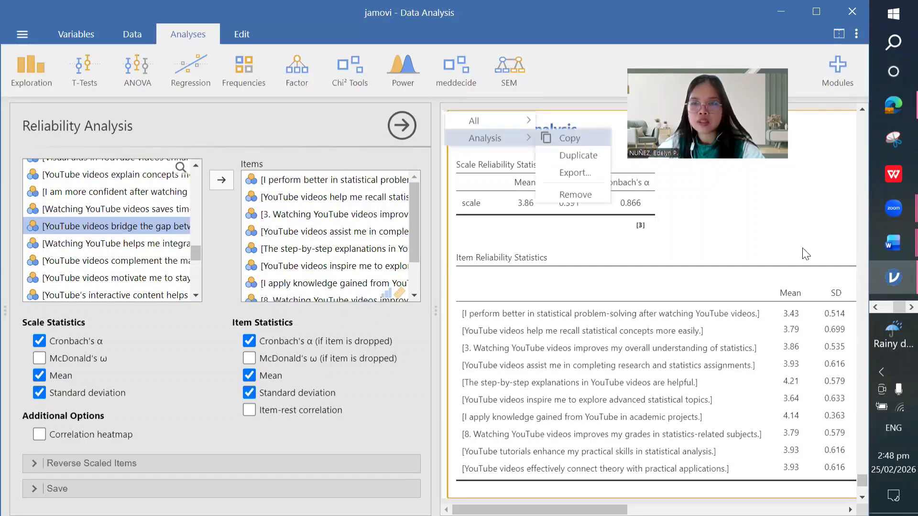
Step: Paste the learning-outcomes reliability tables under their heading in 02 Statistical Output
{"action": "mouse_move", "coordinate": [897, 247]}
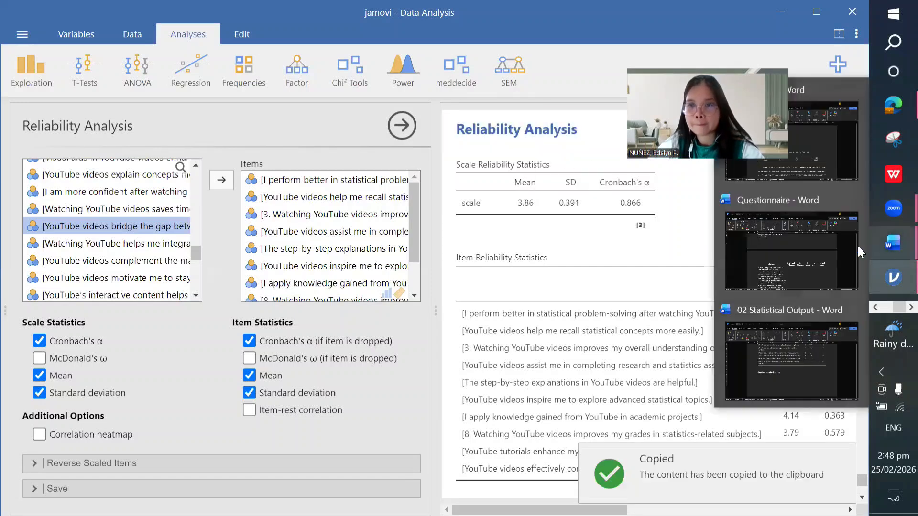
{"action": "left_click", "coordinate": [810, 337]}
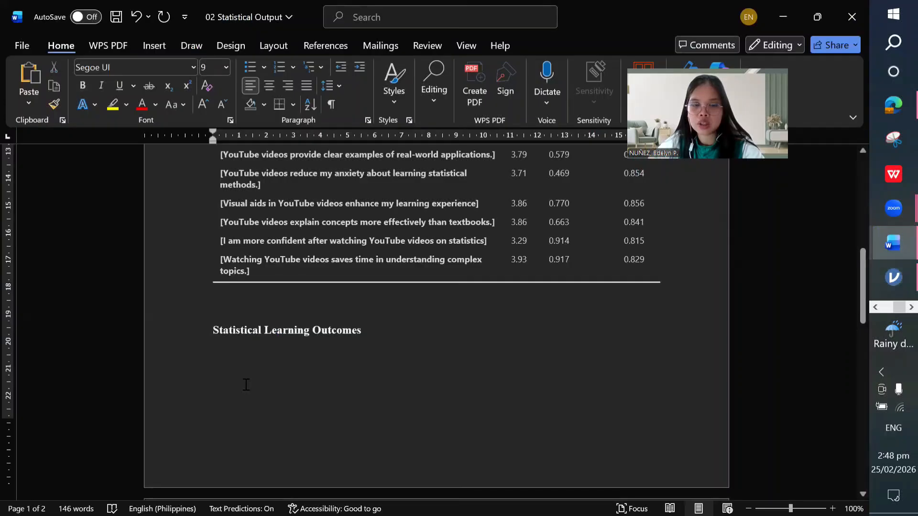
{"action": "right_click", "coordinate": [265, 168]}
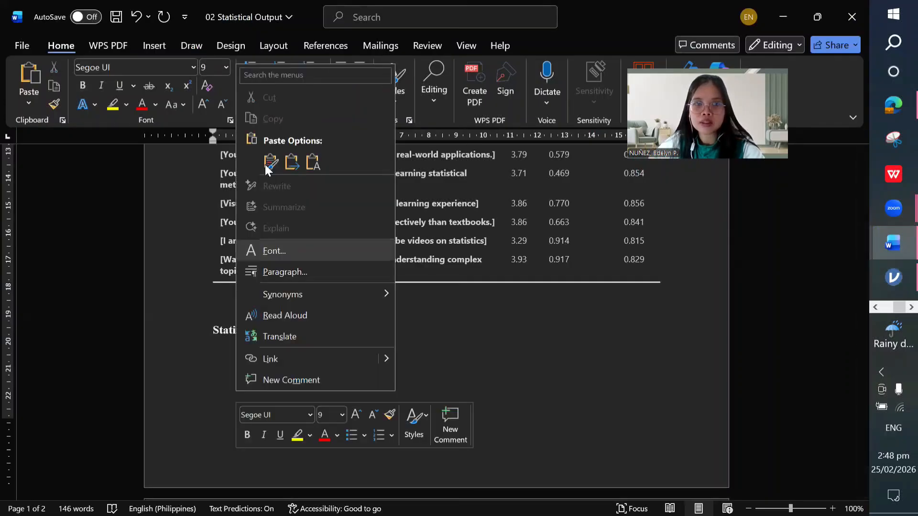
{"action": "key", "text": "Escape"}
{"action": "key", "text": "ctrl+v"}
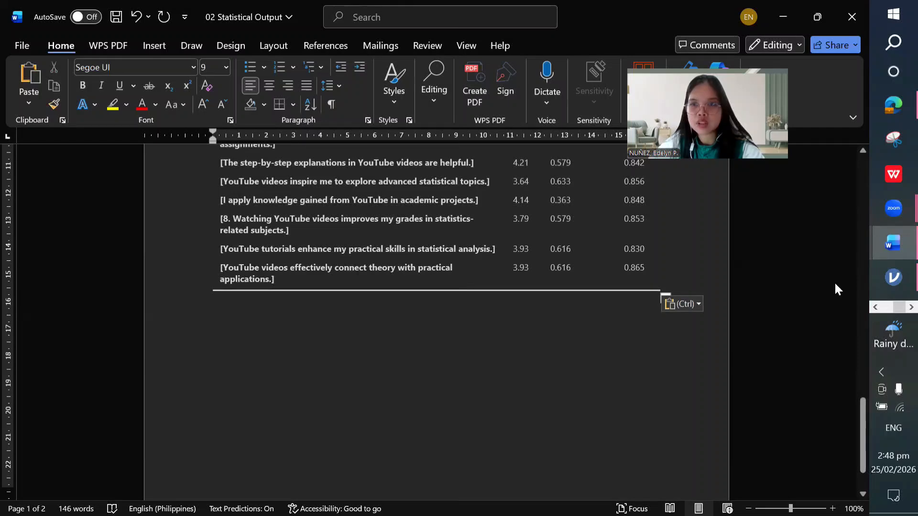
Step: Copy the 'Mediating Role of YouTube Videos' title from the Questionnaire into the output document
{"action": "mouse_move", "coordinate": [874, 247]}
{"action": "left_click", "coordinate": [814, 277]}
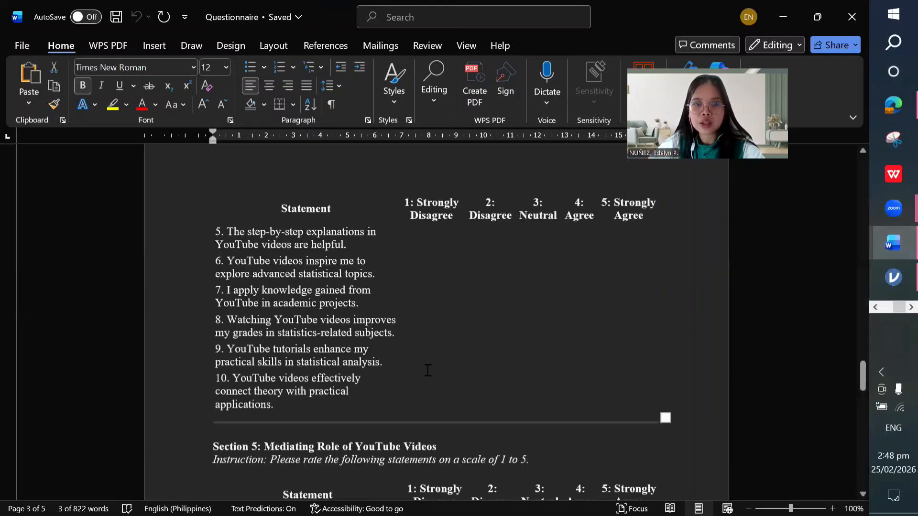
{"action": "scroll", "coordinate": [427, 369], "scroll_direction": "down", "scroll_amount": 6}
{"action": "scroll", "coordinate": [421, 287], "scroll_direction": "up", "scroll_amount": 1}
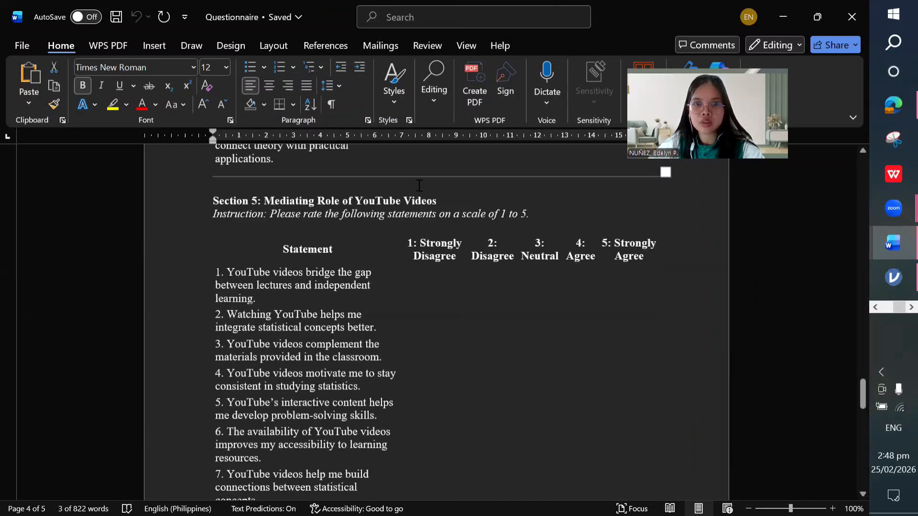
{"action": "left_click_drag", "start_coordinate": [352, 200], "coordinate": [297, 201]}
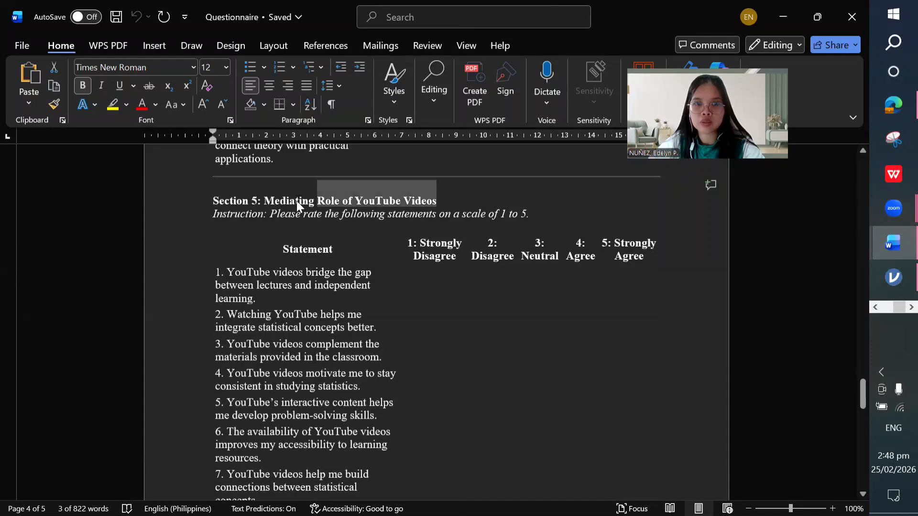
{"action": "right_click", "coordinate": [340, 246]}
{"action": "left_click", "coordinate": [340, 245]}
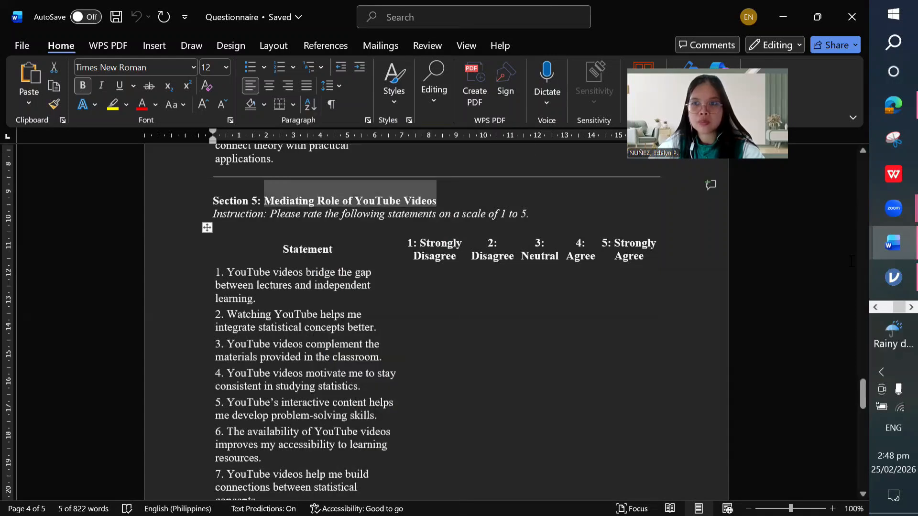
{"action": "mouse_move", "coordinate": [892, 244]}
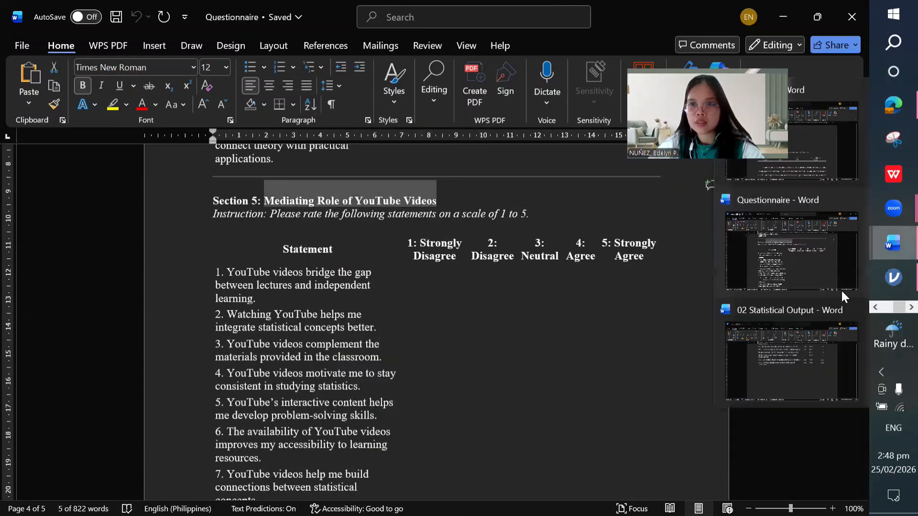
{"action": "left_click", "coordinate": [813, 334]}
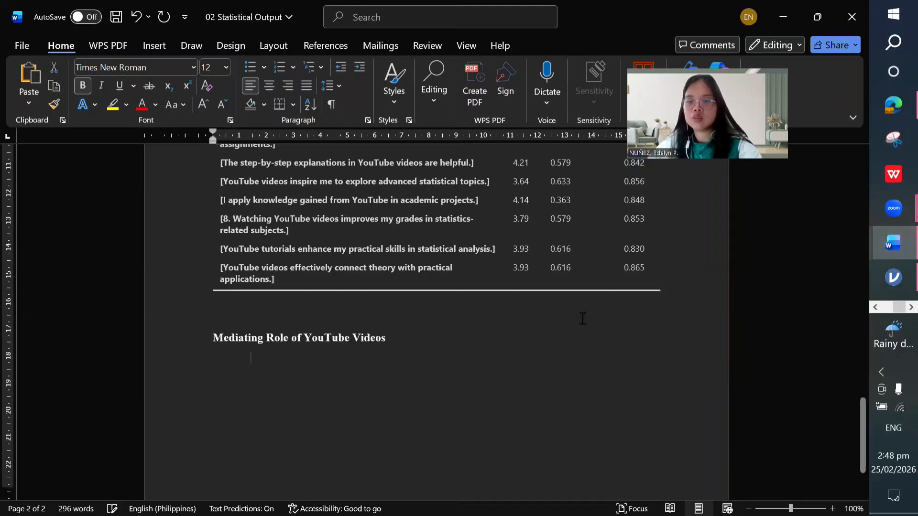
{"action": "mouse_move", "coordinate": [894, 274]}
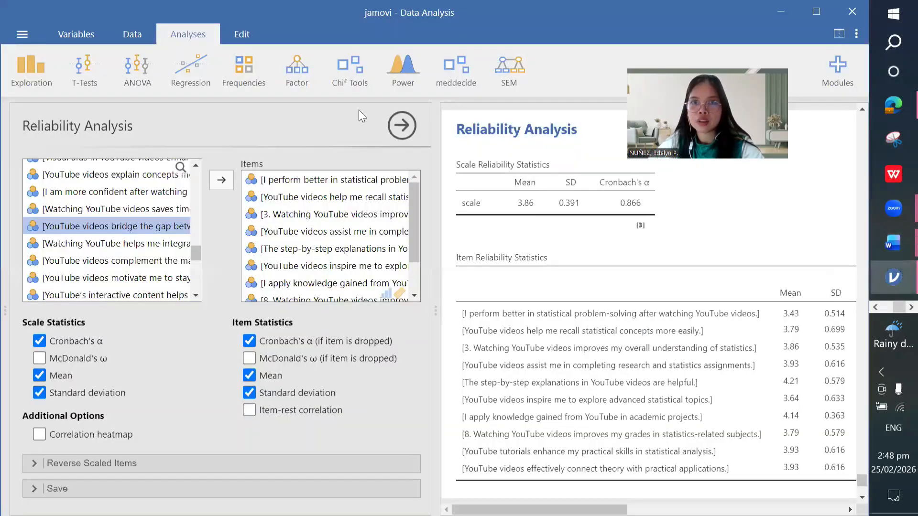
Step: Start a new reliability analysis with the nine mediating-role YouTube items, from bridge the gap to enhance my ability
{"action": "left_click", "coordinate": [306, 64]}
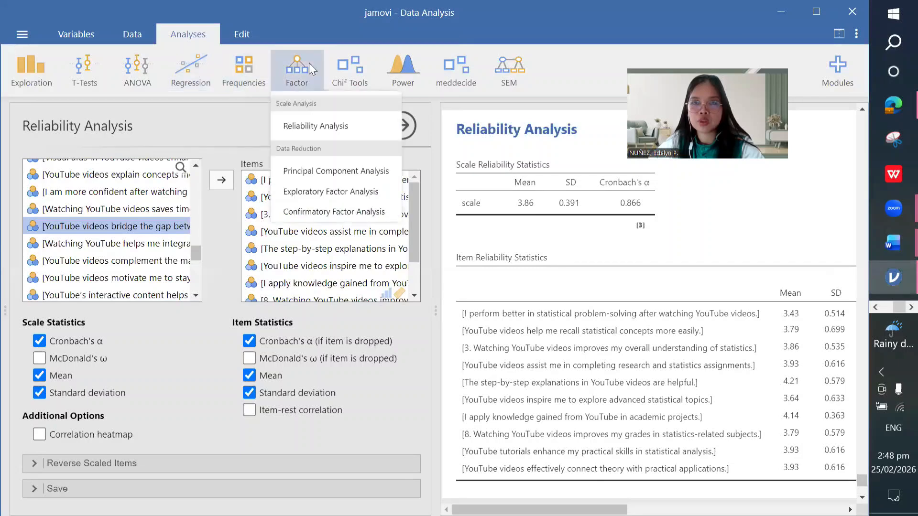
{"action": "left_click", "coordinate": [304, 129]}
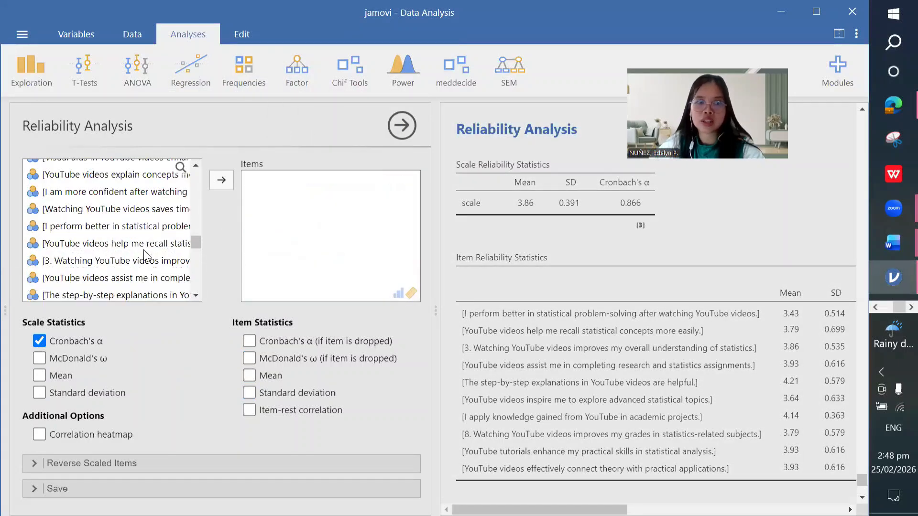
{"action": "scroll", "coordinate": [143, 250], "scroll_direction": "down", "scroll_amount": 3}
{"action": "left_click", "coordinate": [144, 249]}
{"action": "scroll", "coordinate": [144, 250], "scroll_direction": "down", "scroll_amount": 2}
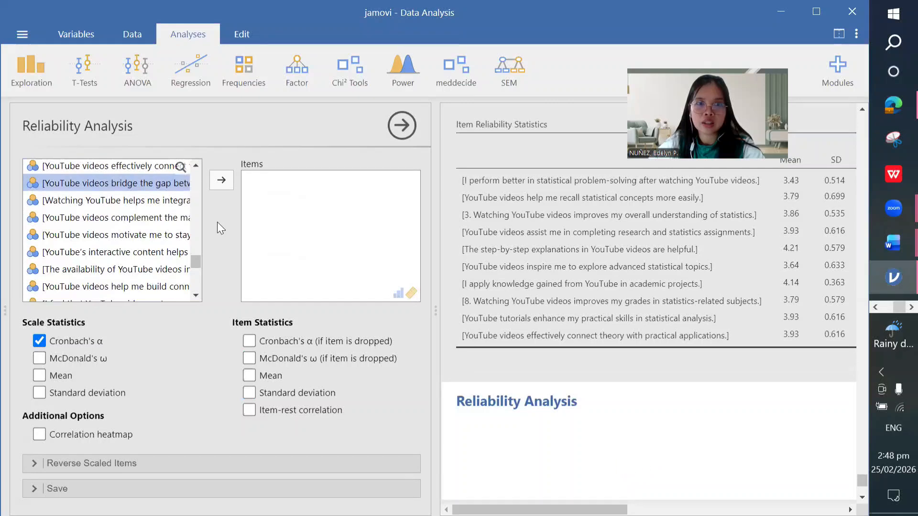
{"action": "left_click", "coordinate": [221, 181]}
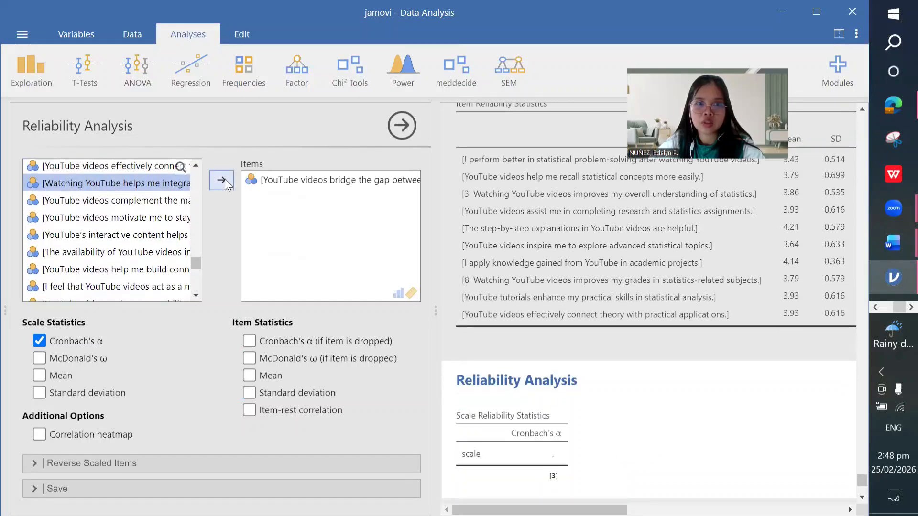
{"action": "left_click", "coordinate": [224, 179]}
{"action": "left_click", "coordinate": [225, 179]}
{"action": "left_click", "coordinate": [225, 179]}
{"action": "left_click", "coordinate": [225, 179]}
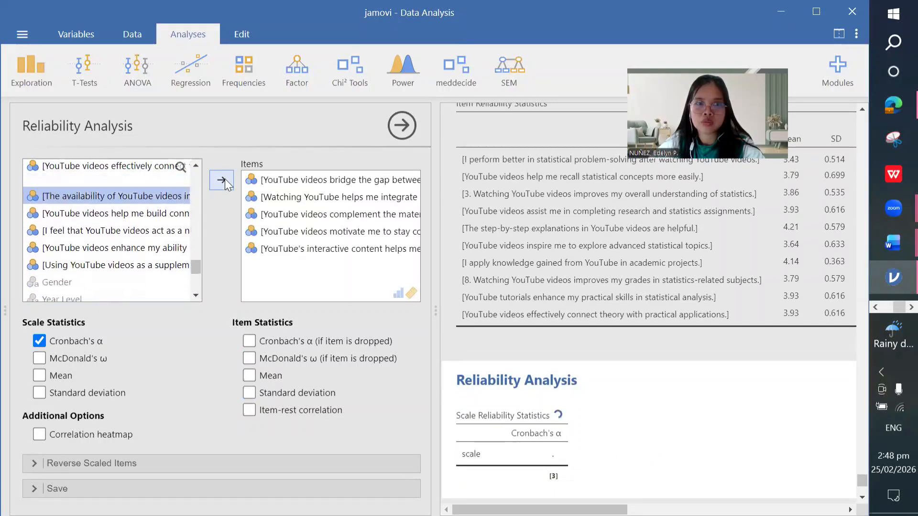
{"action": "left_click", "coordinate": [225, 179]}
{"action": "left_click", "coordinate": [225, 179]}
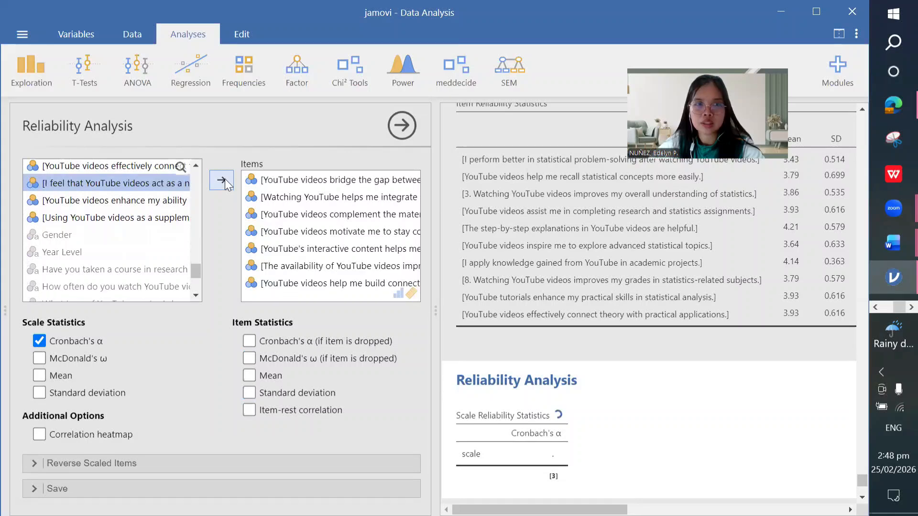
{"action": "left_click", "coordinate": [225, 179]}
{"action": "left_click", "coordinate": [224, 179]}
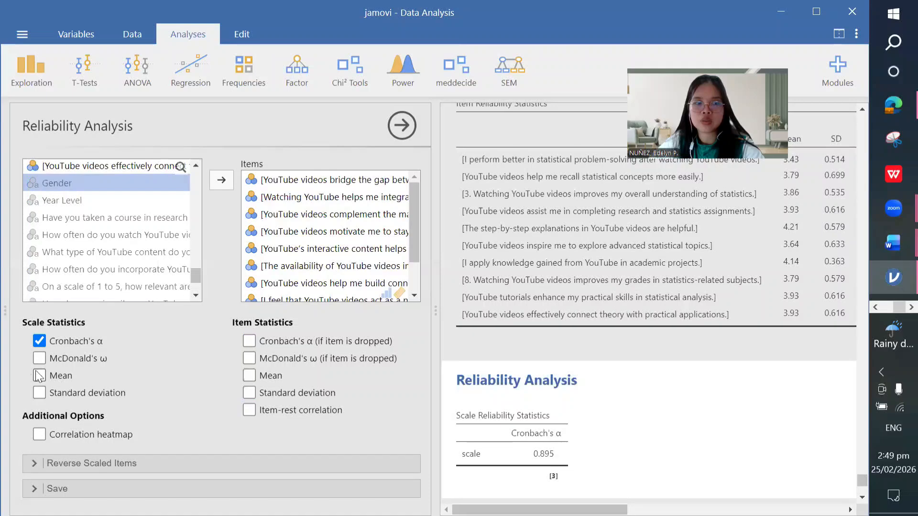
Step: Add scale SD, α-if-item-dropped and item mean/SD (α 0.895, mean 3.95, SD 0.505), then copy
{"action": "left_click", "coordinate": [40, 393]}
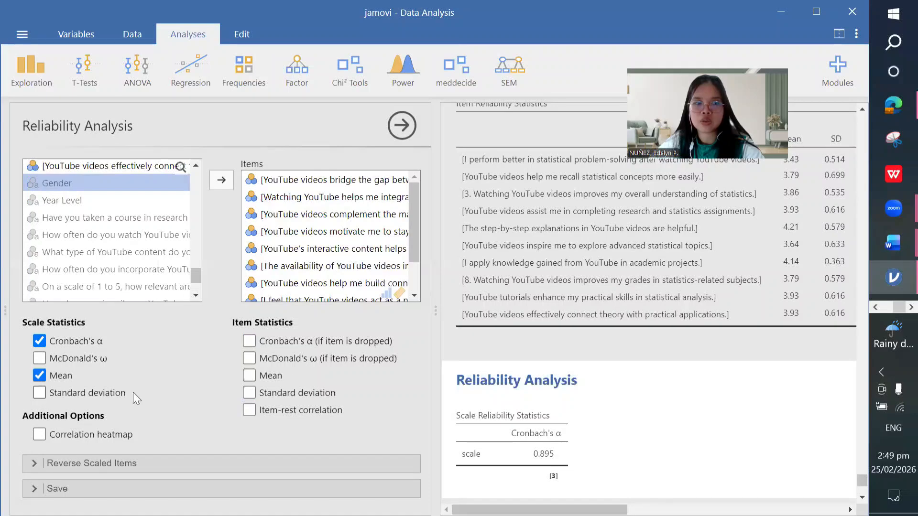
{"action": "left_click", "coordinate": [253, 341]}
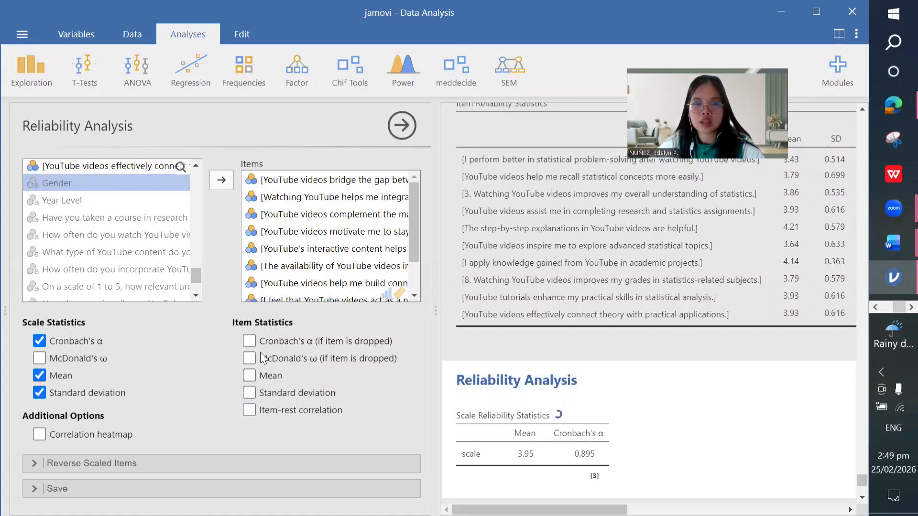
{"action": "left_click", "coordinate": [250, 379]}
{"action": "left_click", "coordinate": [250, 393]}
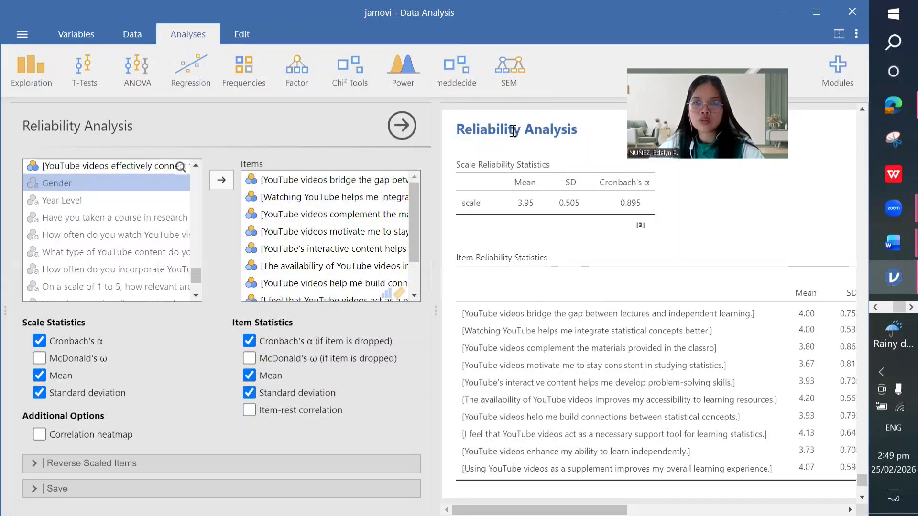
{"action": "right_click", "coordinate": [529, 139]}
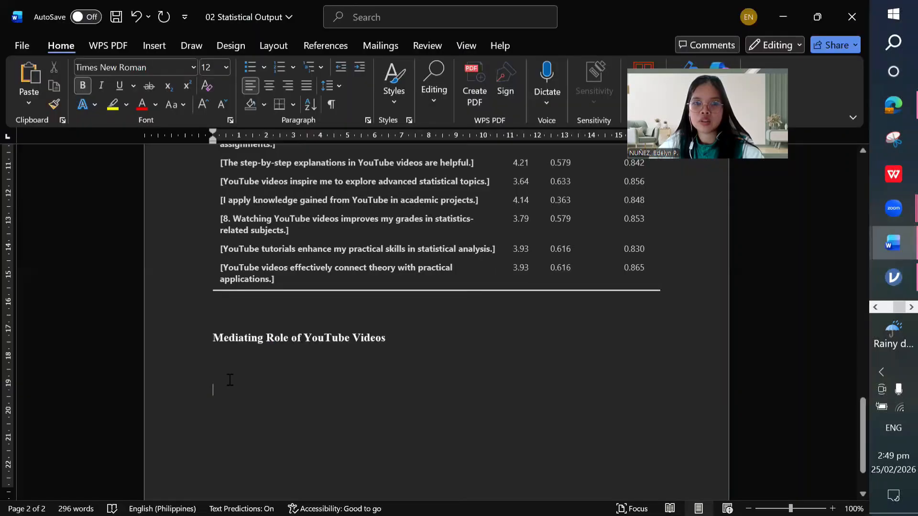
Step: Paste the mediating-role reliability tables into 02 Statistical Output with a line below
{"action": "right_click", "coordinate": [232, 380]}
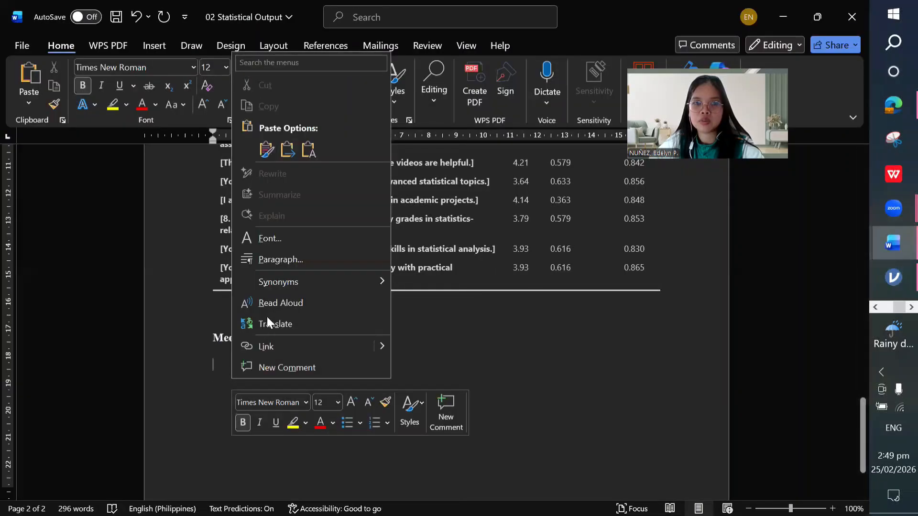
{"action": "left_click", "coordinate": [267, 150]}
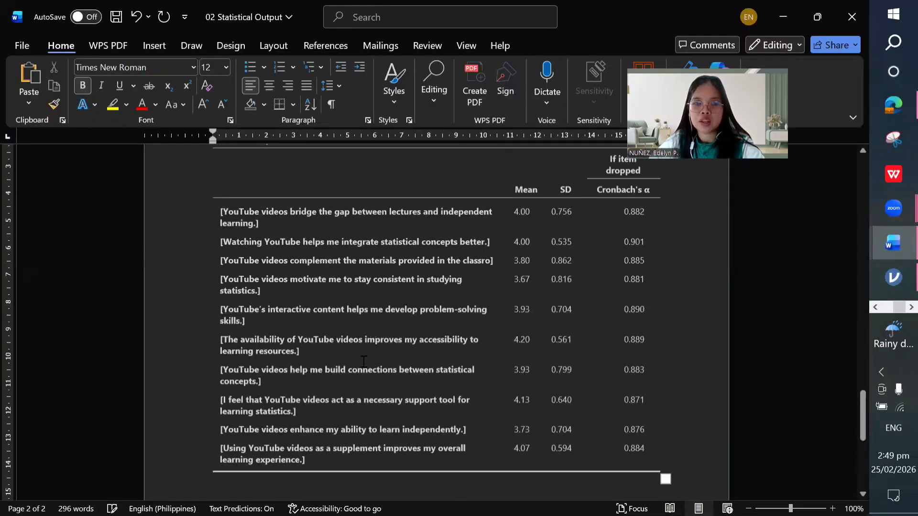
{"action": "key", "text": "Return"}
{"action": "key", "text": "ctrl+v"}
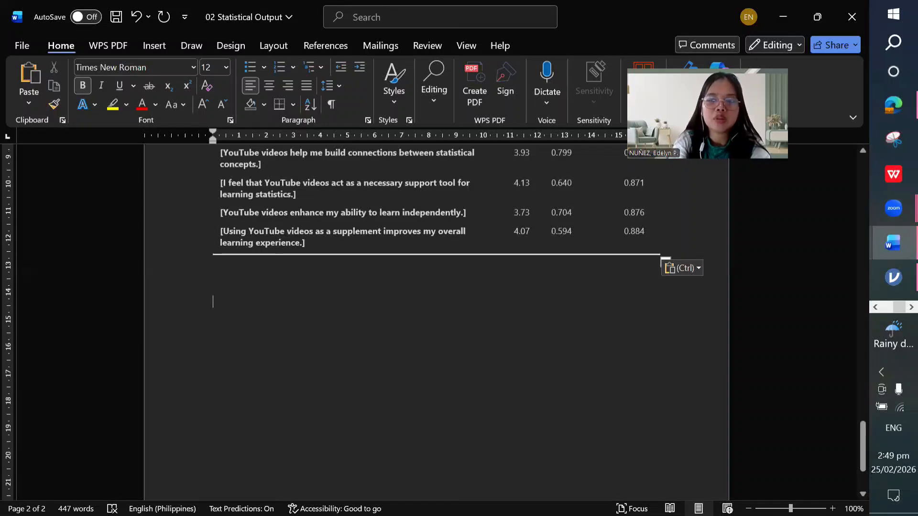
Step: Start a new page headed OVERALL in bold
{"action": "key", "text": "ctrl+Return"}
{"action": "type", "text": "OVERA"}
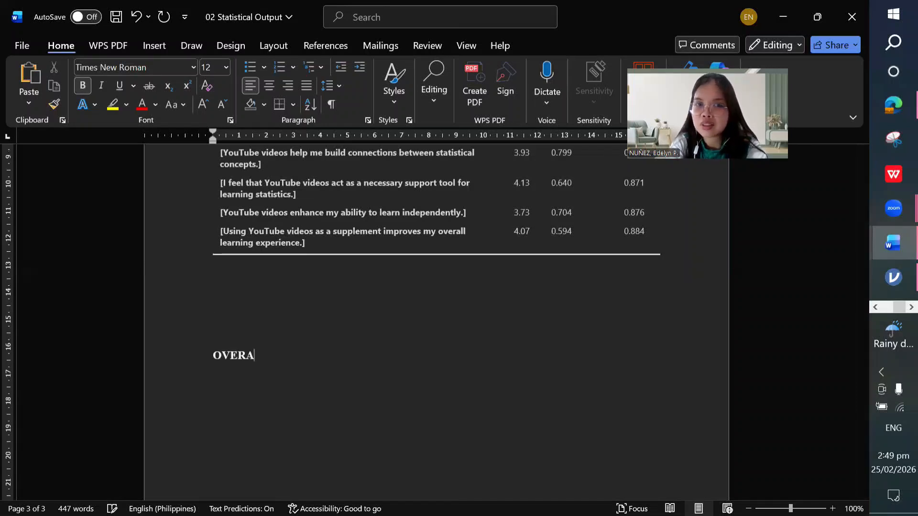
{"action": "type", "text": "LL"}
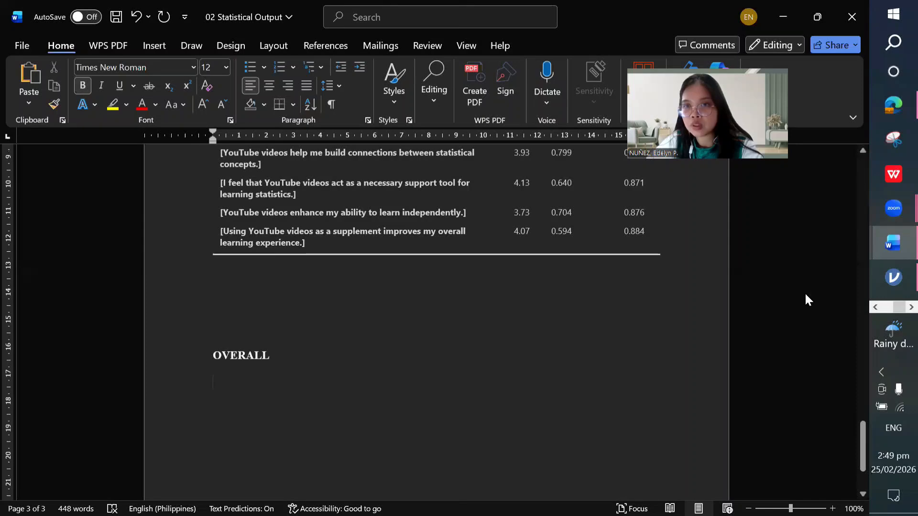
{"action": "key", "text": "alt+Tab"}
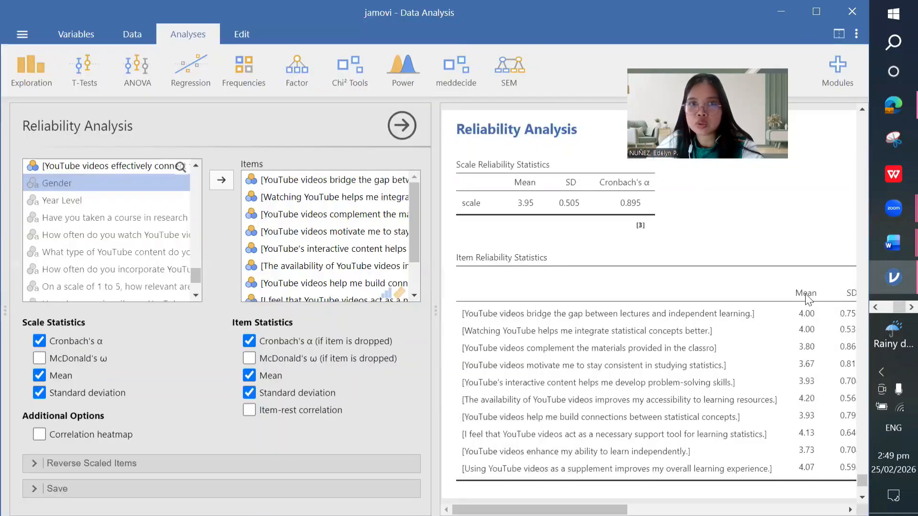
Step: Start a new reliability analysis and move all questionnaire statements into Items
{"action": "left_click", "coordinate": [301, 77]}
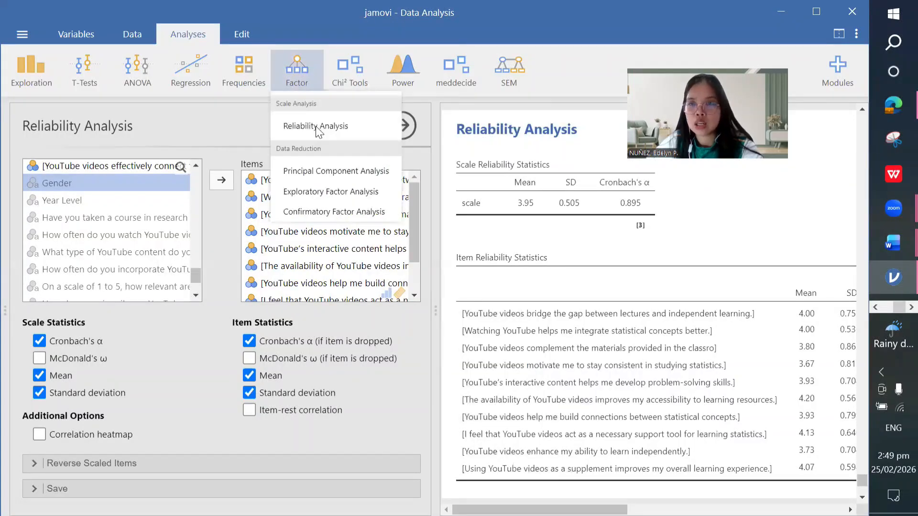
{"action": "left_click", "coordinate": [209, 240]}
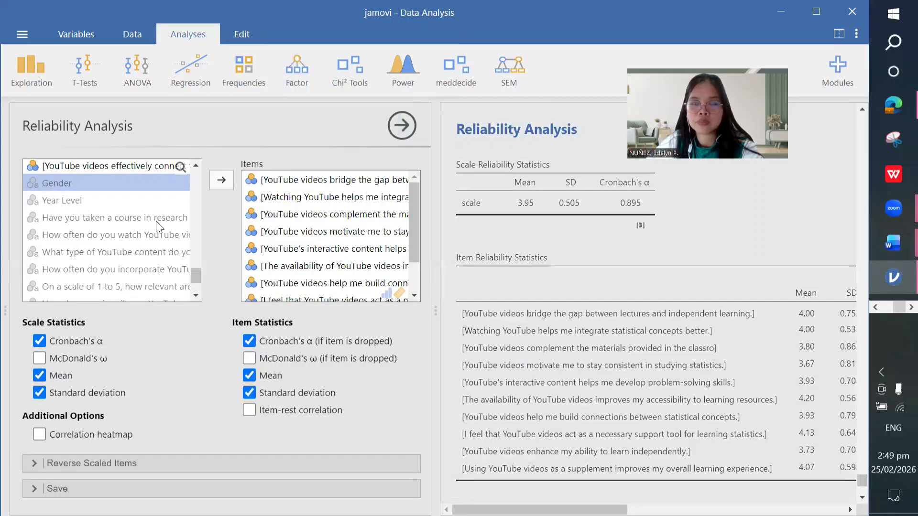
{"action": "scroll", "coordinate": [138, 222], "scroll_direction": "up", "scroll_amount": 3}
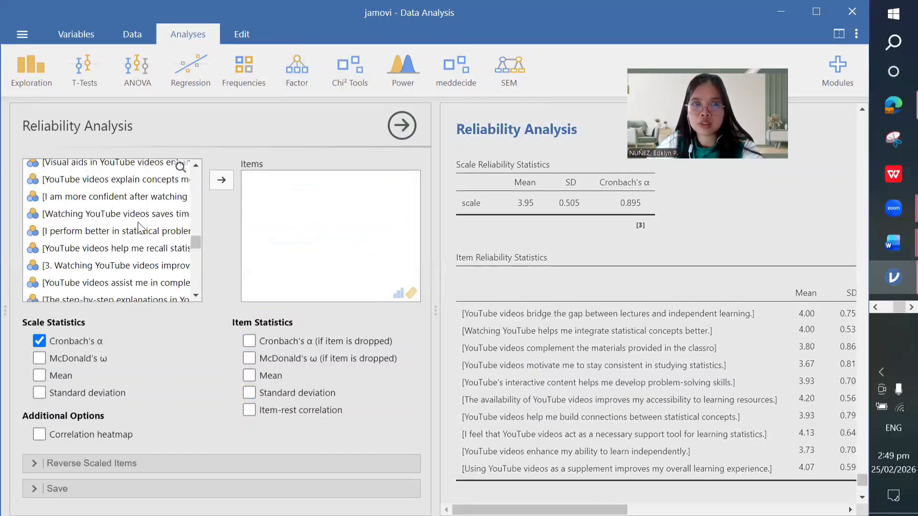
{"action": "scroll", "coordinate": [138, 222], "scroll_direction": "up", "scroll_amount": 3}
{"action": "scroll", "coordinate": [138, 223], "scroll_direction": "down", "scroll_amount": 4}
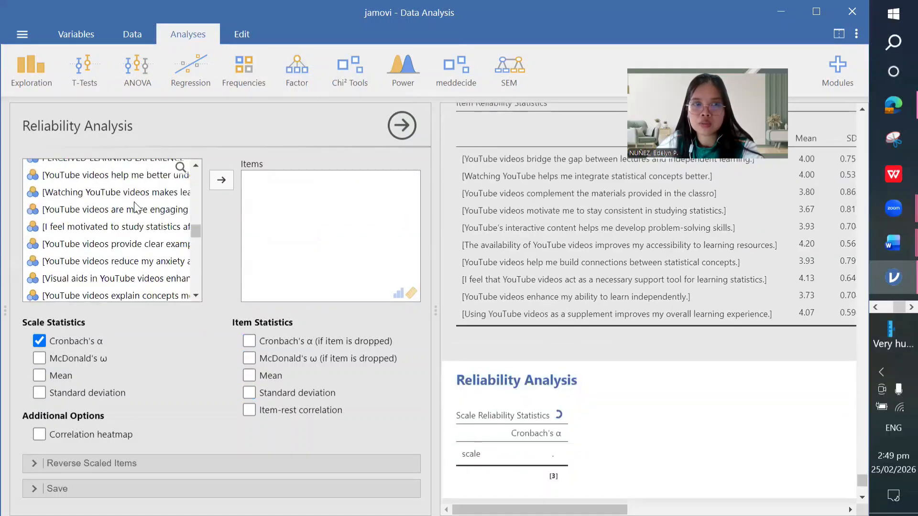
{"action": "scroll", "coordinate": [135, 202], "scroll_direction": "up", "scroll_amount": 1}
{"action": "left_click", "coordinate": [134, 198]}
{"action": "left_click", "coordinate": [213, 183]}
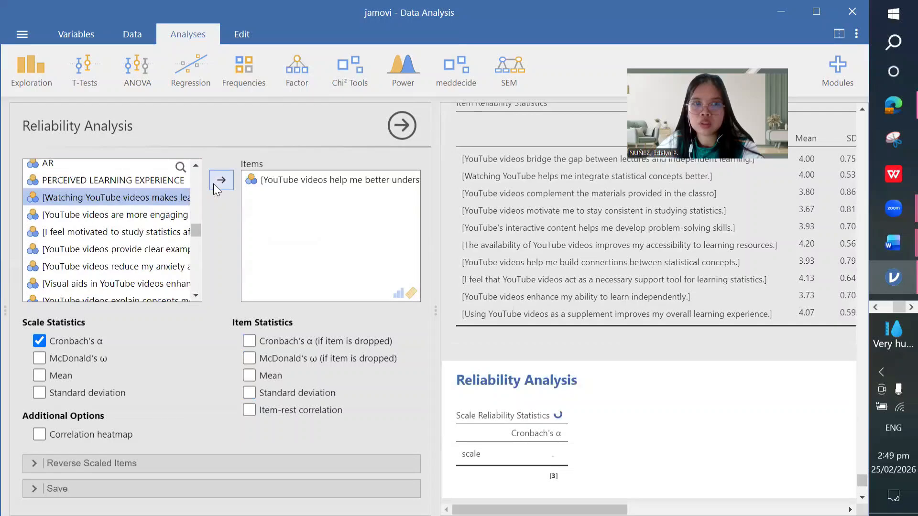
{"action": "left_click", "coordinate": [213, 183]}
{"action": "left_click", "coordinate": [213, 184]}
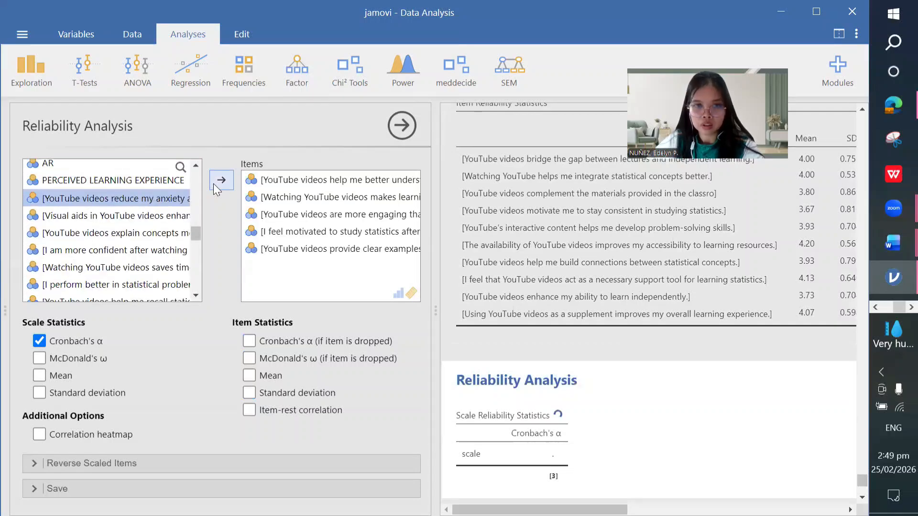
{"action": "left_click", "coordinate": [213, 183]}
{"action": "left_click", "coordinate": [213, 183]}
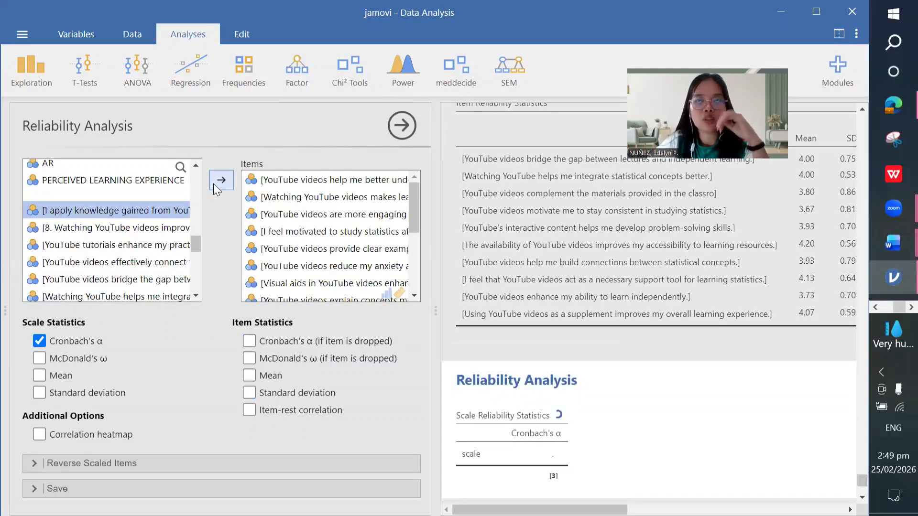
{"action": "left_click", "coordinate": [213, 184]}
{"action": "left_click", "coordinate": [213, 184]}
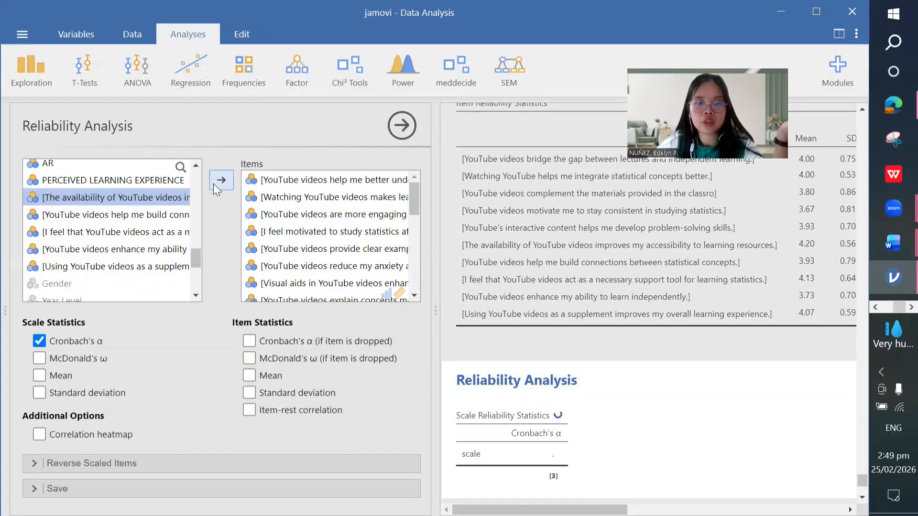
{"action": "left_click", "coordinate": [220, 180]}
{"action": "left_click", "coordinate": [220, 180]}
{"action": "left_click", "coordinate": [213, 184]}
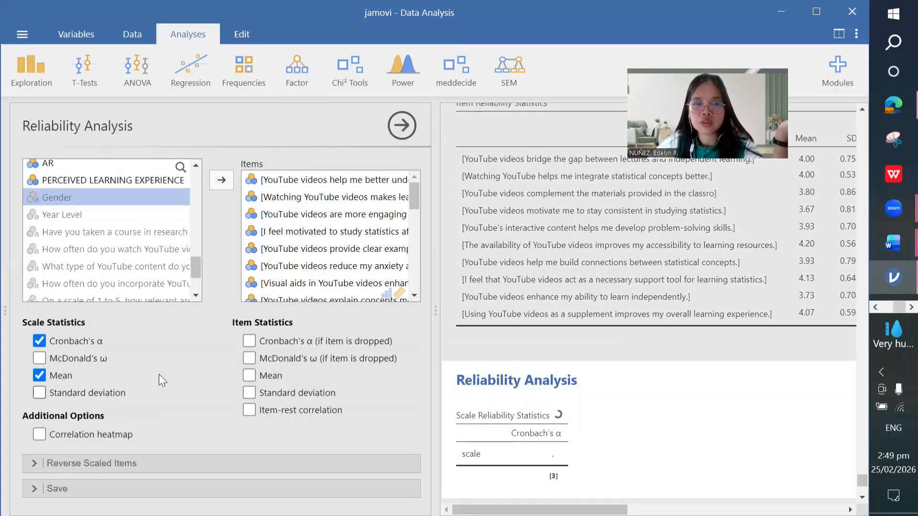
Step: Add scale SD, α-if-item-dropped and item mean/SD (α 0.932, mean 3.86, SD 0.378), then copy
{"action": "left_click", "coordinate": [40, 393]}
{"action": "left_click", "coordinate": [252, 341]}
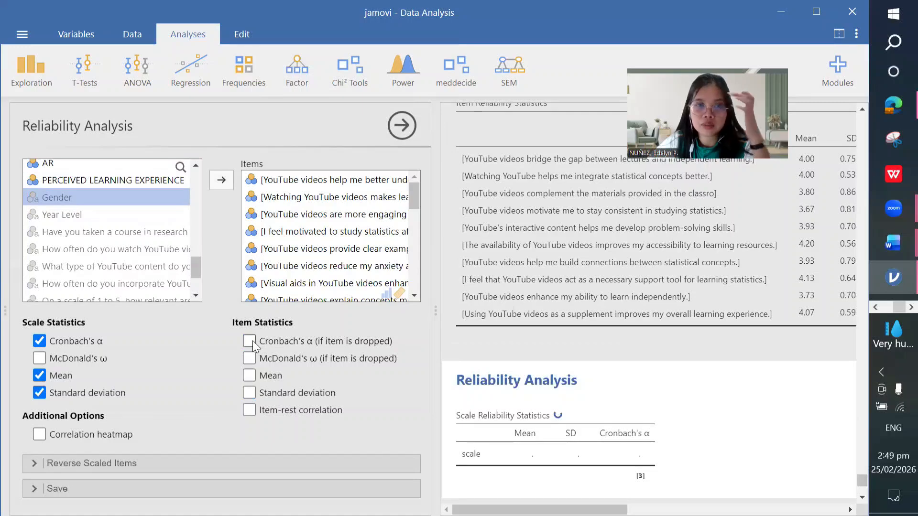
{"action": "left_click", "coordinate": [249, 376]}
{"action": "left_click", "coordinate": [249, 393]}
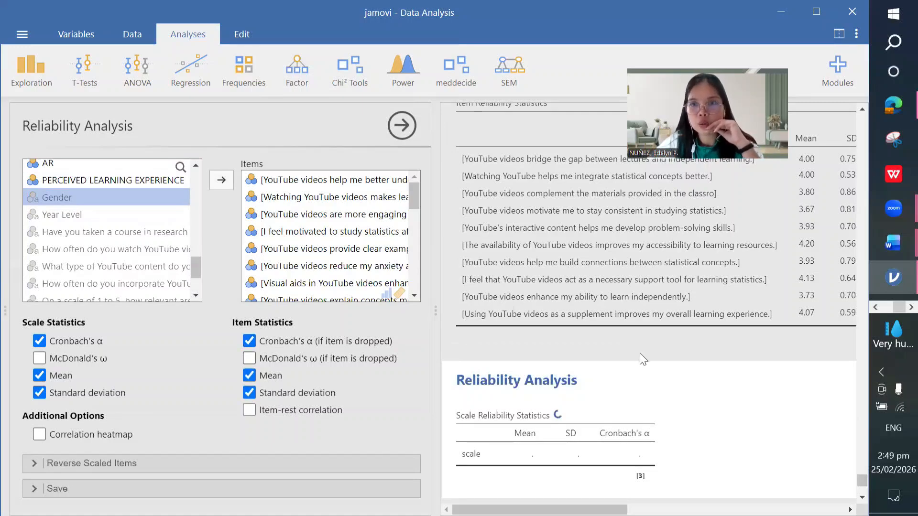
{"action": "scroll", "coordinate": [642, 354], "scroll_direction": "down", "scroll_amount": 3}
{"action": "scroll", "coordinate": [642, 355], "scroll_direction": "down", "scroll_amount": 2}
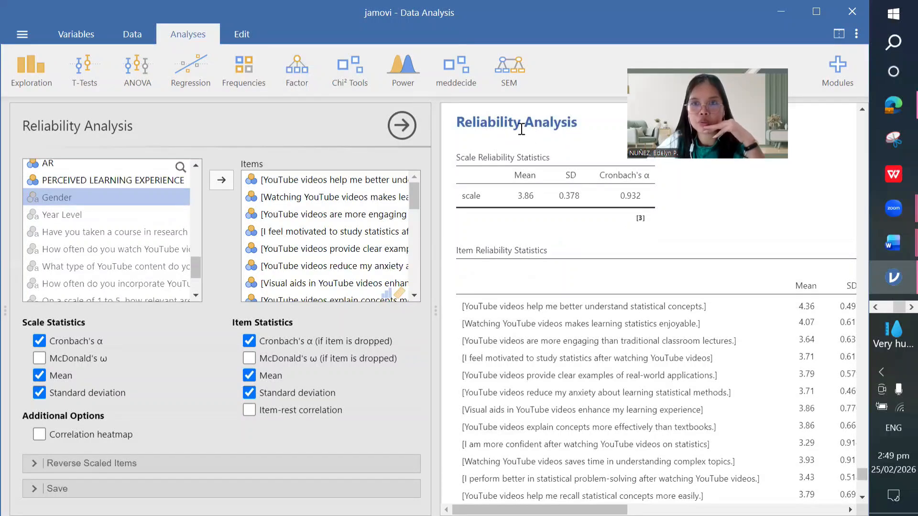
{"action": "right_click", "coordinate": [532, 134]}
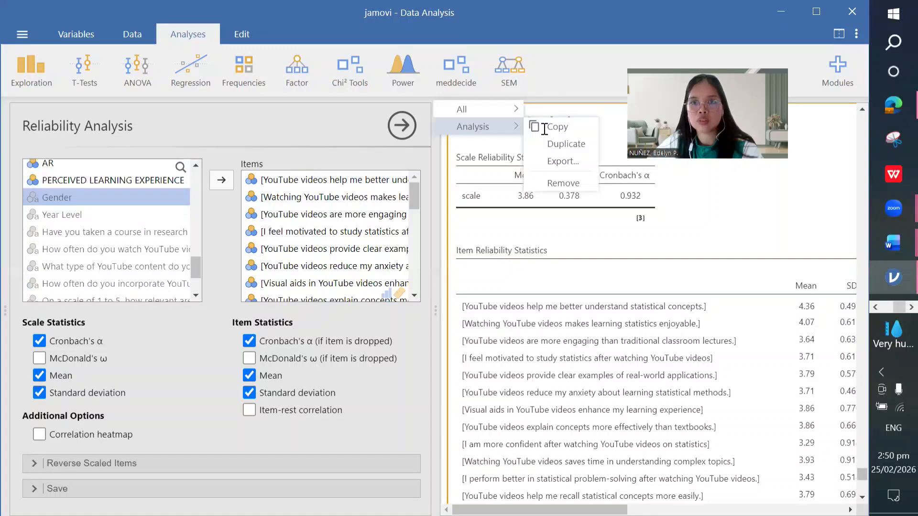
{"action": "left_click", "coordinate": [557, 128]}
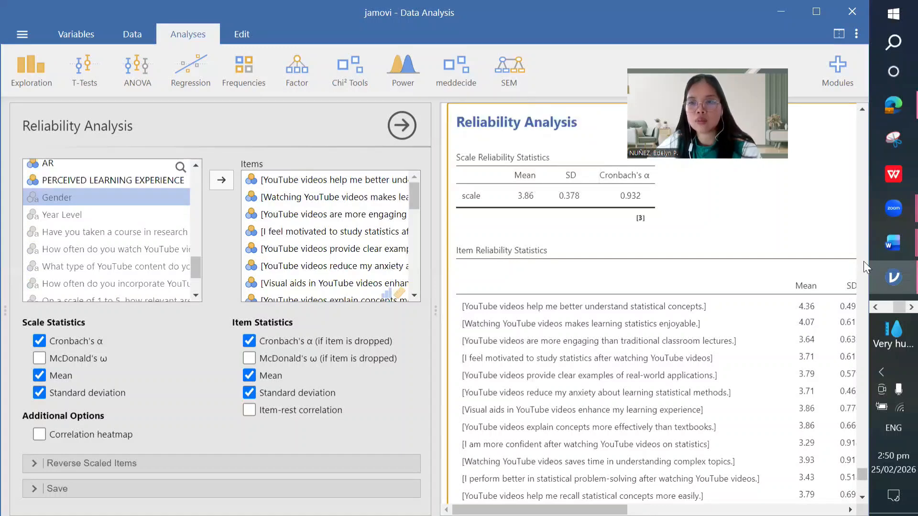
{"action": "left_click", "coordinate": [894, 245]}
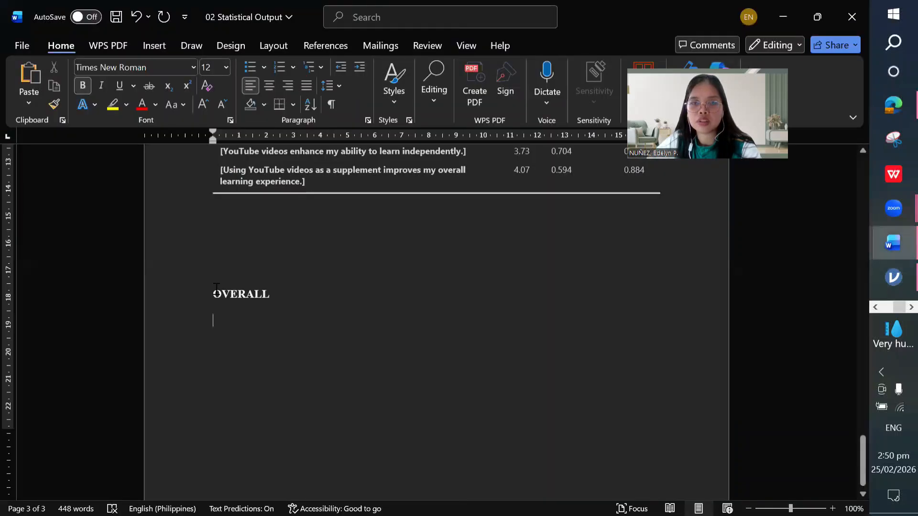
Step: Paste the overall reliability and item tables below the OVERALL heading
{"action": "scroll", "coordinate": [216, 290], "scroll_direction": "down", "scroll_amount": 1}
{"action": "right_click", "coordinate": [215, 289]}
{"action": "left_click", "coordinate": [248, 287]}
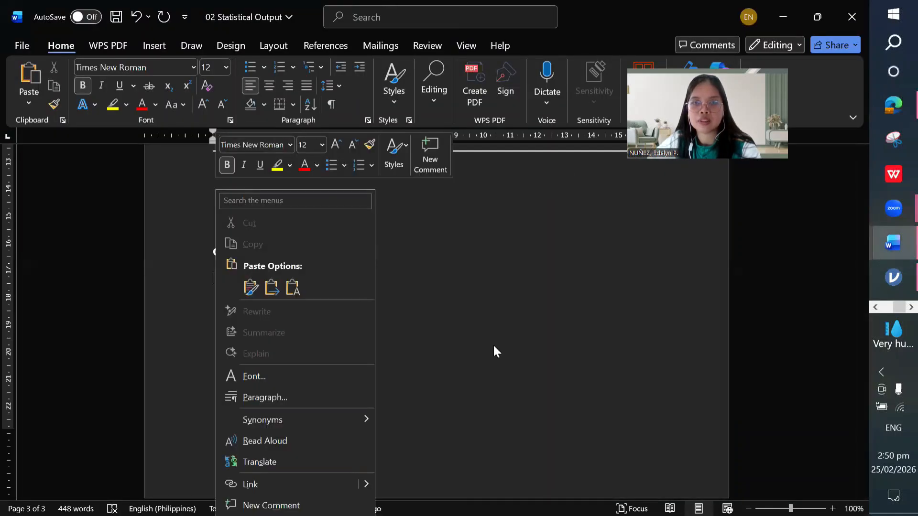
{"action": "key", "text": "ctrl+v"}
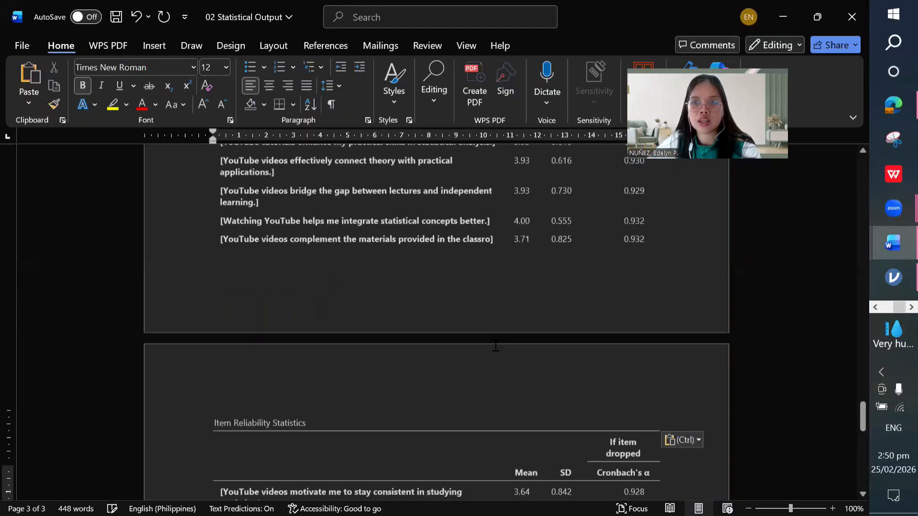
Step: Scroll up to the Perceived Learning Outcome reliability tables in 02 Statistical Output
{"action": "scroll", "coordinate": [496, 345], "scroll_direction": "up", "scroll_amount": 6}
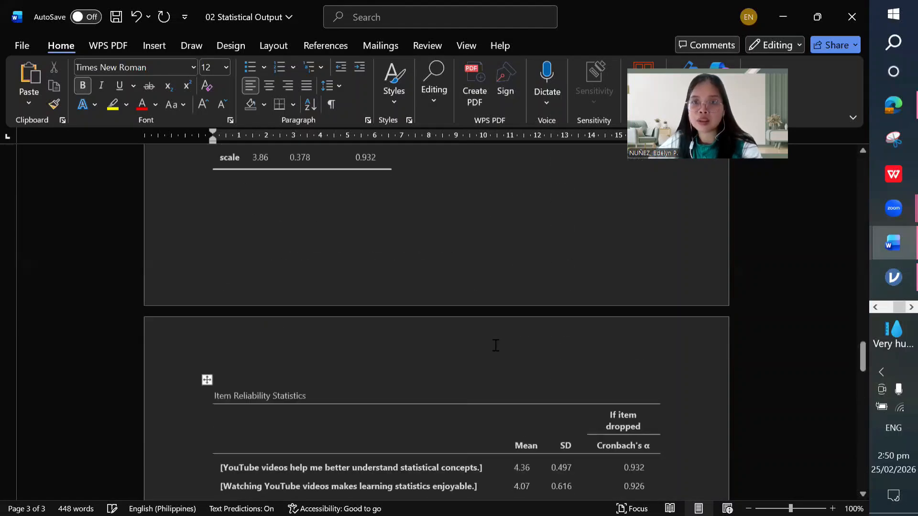
{"action": "scroll", "coordinate": [495, 345], "scroll_direction": "up", "scroll_amount": 7}
{"action": "scroll", "coordinate": [494, 342], "scroll_direction": "up", "scroll_amount": 3}
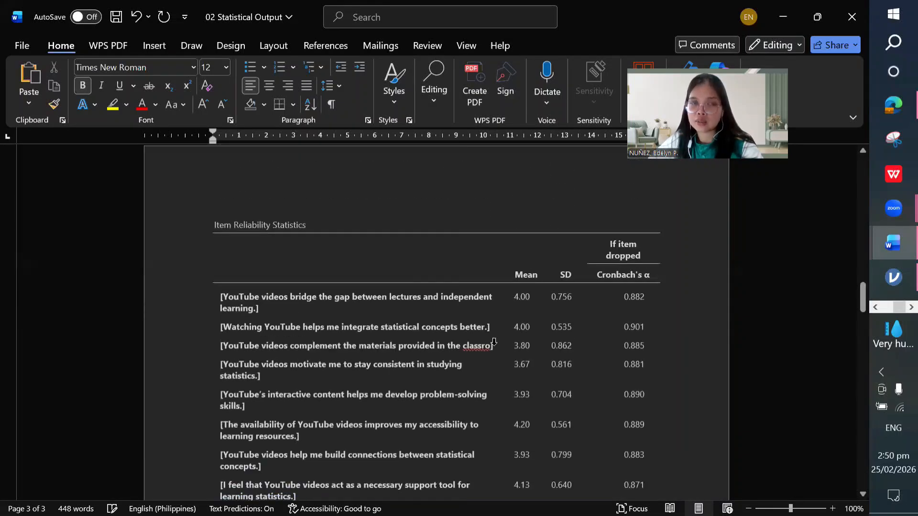
{"action": "scroll", "coordinate": [493, 342], "scroll_direction": "up", "scroll_amount": 3}
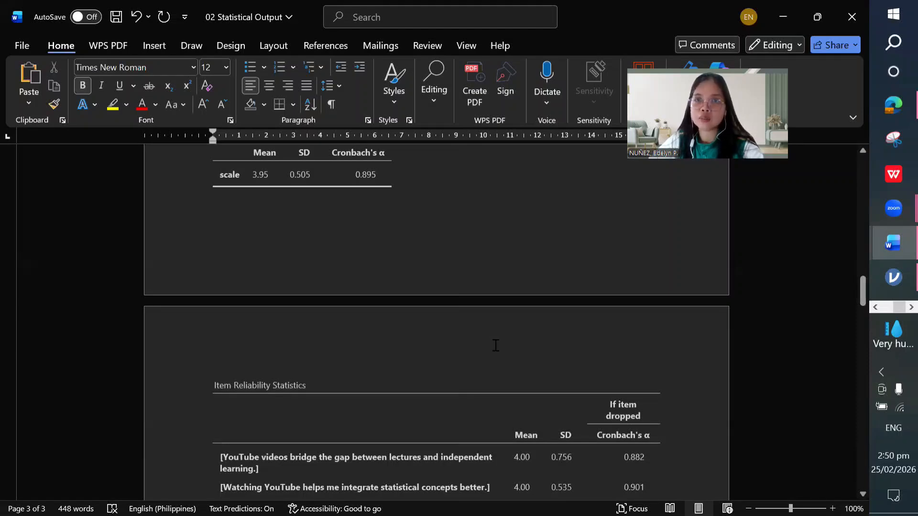
{"action": "scroll", "coordinate": [495, 345], "scroll_direction": "up", "scroll_amount": 9}
{"action": "scroll", "coordinate": [495, 345], "scroll_direction": "up", "scroll_amount": 6}
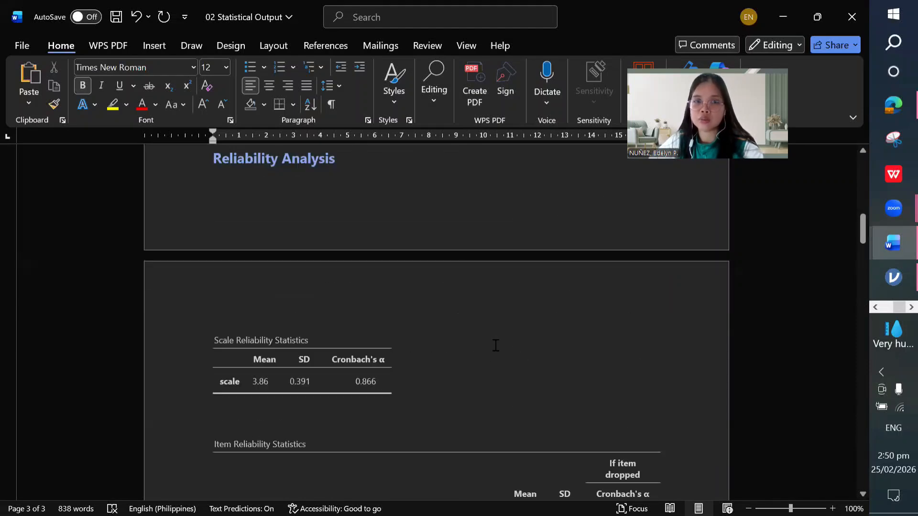
{"action": "scroll", "coordinate": [496, 345], "scroll_direction": "up", "scroll_amount": 3}
{"action": "scroll", "coordinate": [496, 346], "scroll_direction": "up", "scroll_amount": 6}
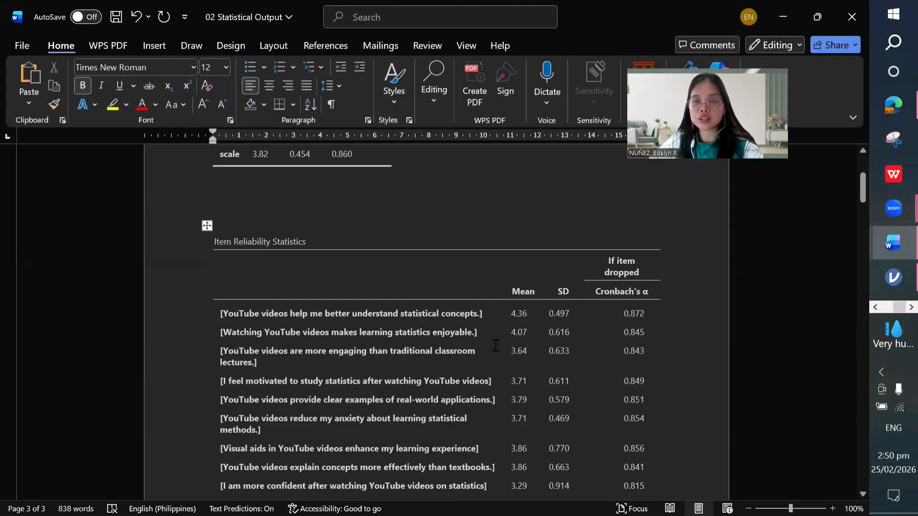
{"action": "scroll", "coordinate": [496, 346], "scroll_direction": "up", "scroll_amount": 1}
{"action": "scroll", "coordinate": [496, 345], "scroll_direction": "up", "scroll_amount": 2}
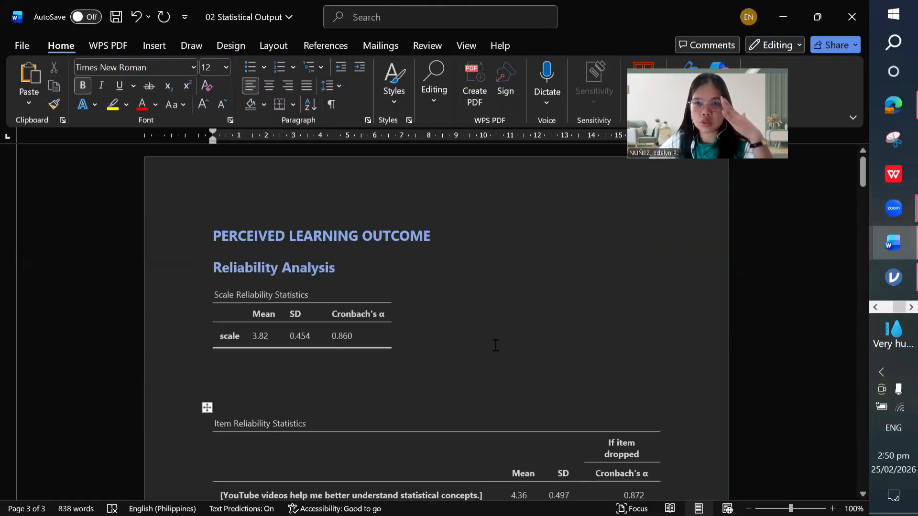
{"action": "scroll", "coordinate": [496, 345], "scroll_direction": "down", "scroll_amount": 2}
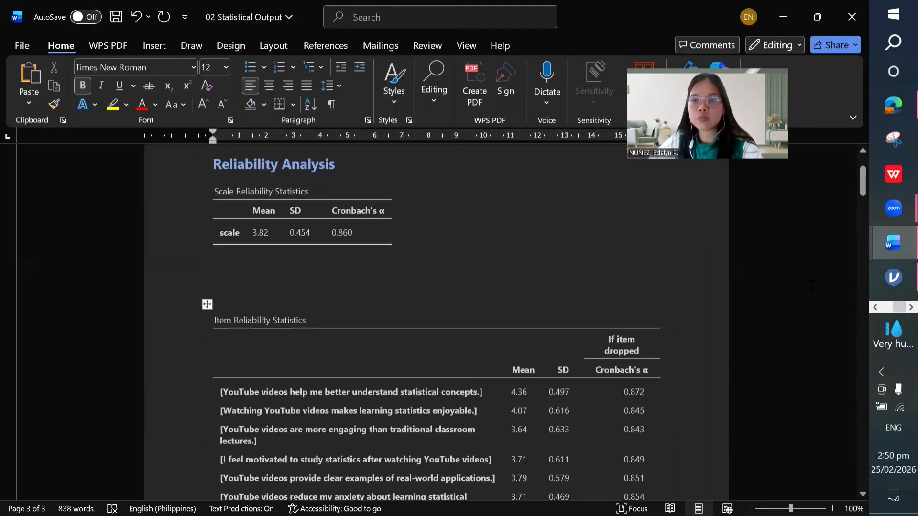
{"action": "scroll", "coordinate": [524, 293], "scroll_direction": "up", "scroll_amount": 2}
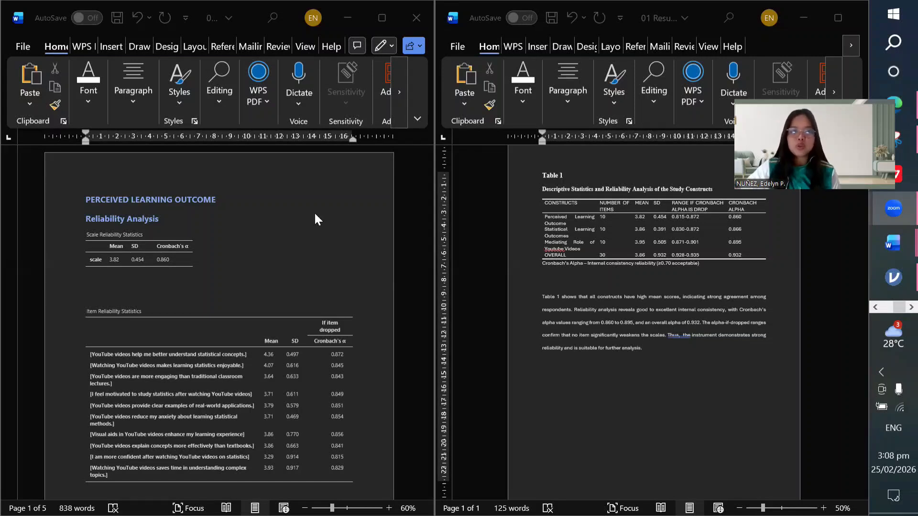
Step: Show the statistical output beside 01 Results, scrolled up to Table 1 and its interpretation
{"action": "left_click", "coordinate": [237, 217]}
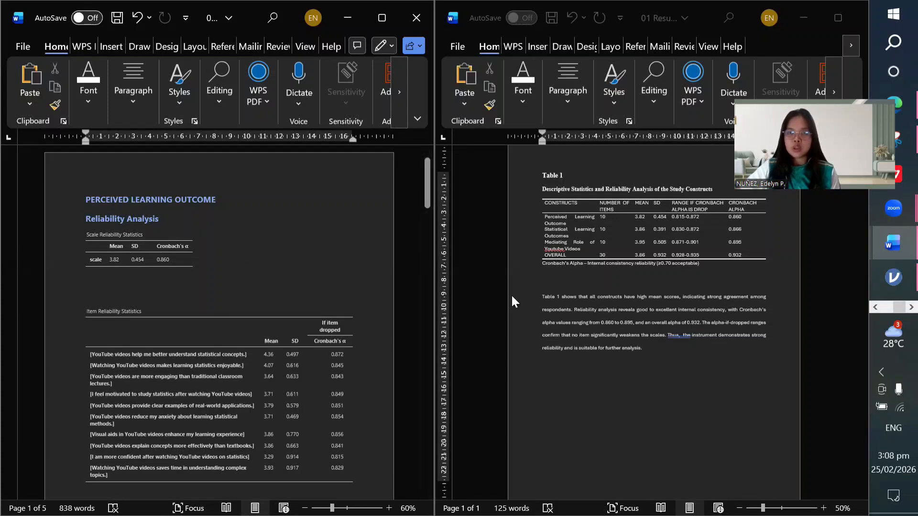
{"action": "left_click", "coordinate": [594, 281]}
{"action": "scroll", "coordinate": [593, 280], "scroll_direction": "up", "scroll_amount": 3}
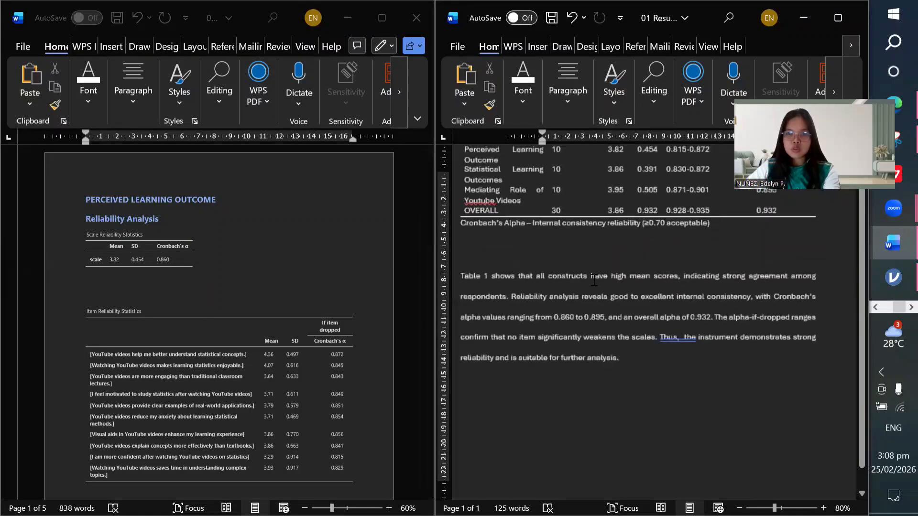
{"action": "scroll", "coordinate": [594, 281], "scroll_direction": "up", "scroll_amount": 4}
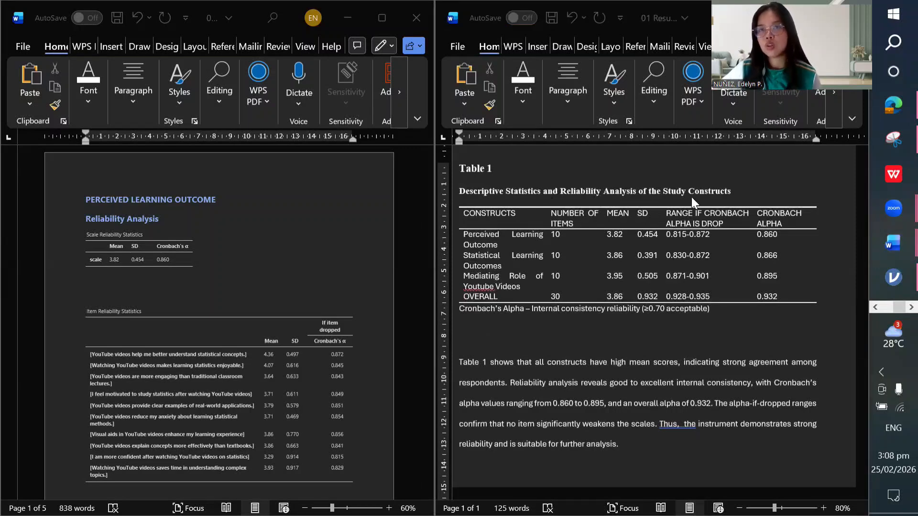
{"action": "left_click", "coordinate": [501, 220]}
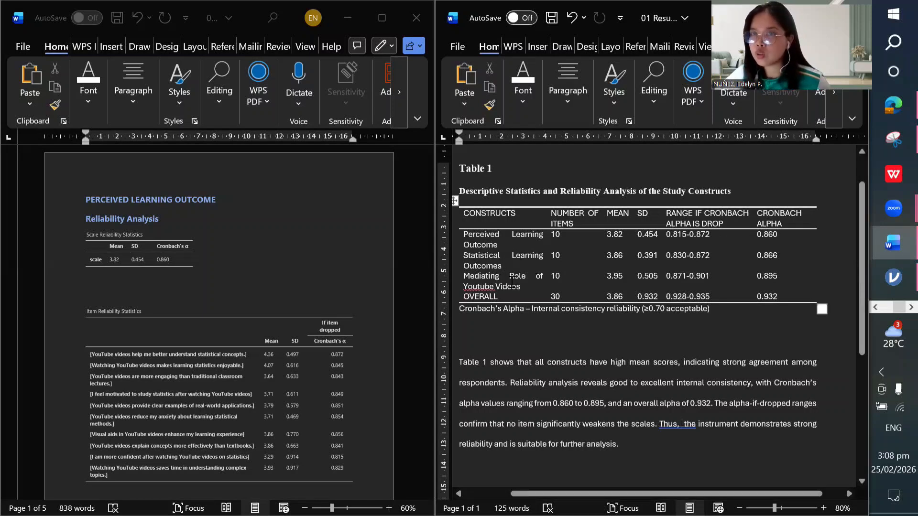
{"action": "left_click", "coordinate": [259, 228]}
{"action": "scroll", "coordinate": [258, 228], "scroll_direction": "down", "scroll_amount": 12}
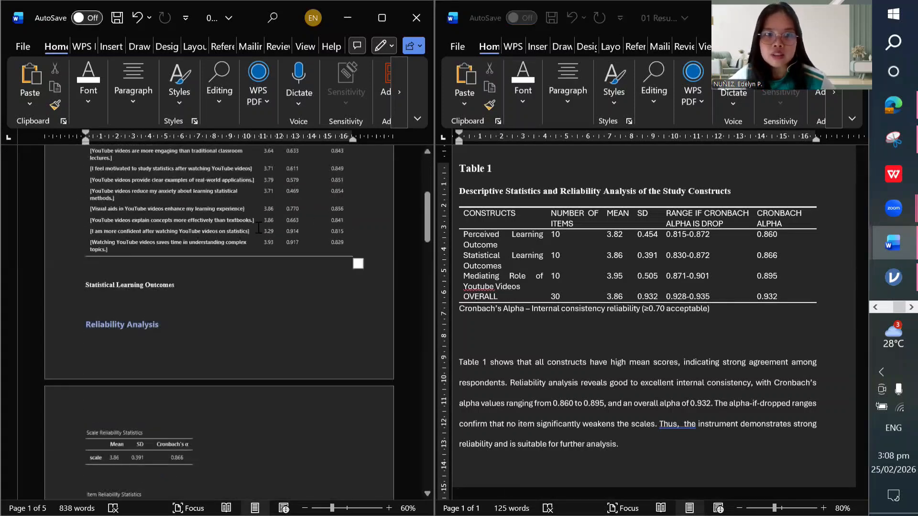
{"action": "scroll", "coordinate": [259, 228], "scroll_direction": "down", "scroll_amount": 12}
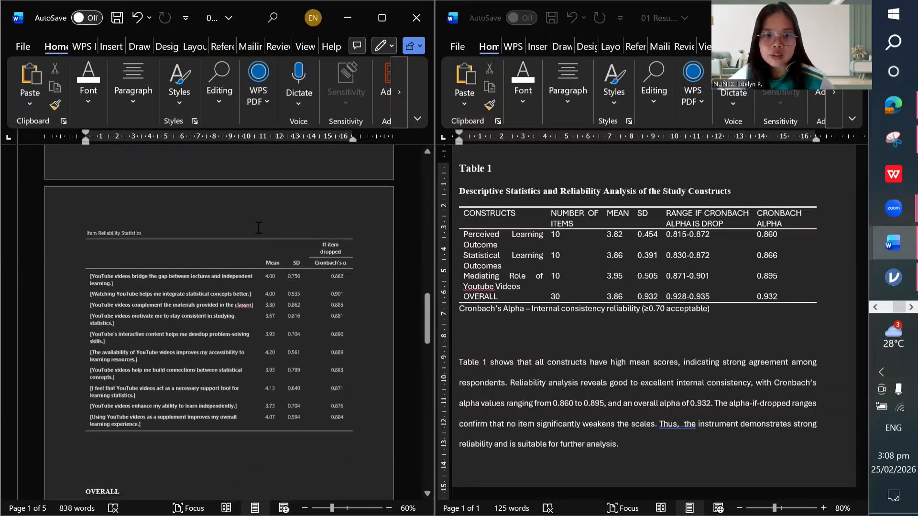
{"action": "scroll", "coordinate": [257, 224], "scroll_direction": "down", "scroll_amount": 12}
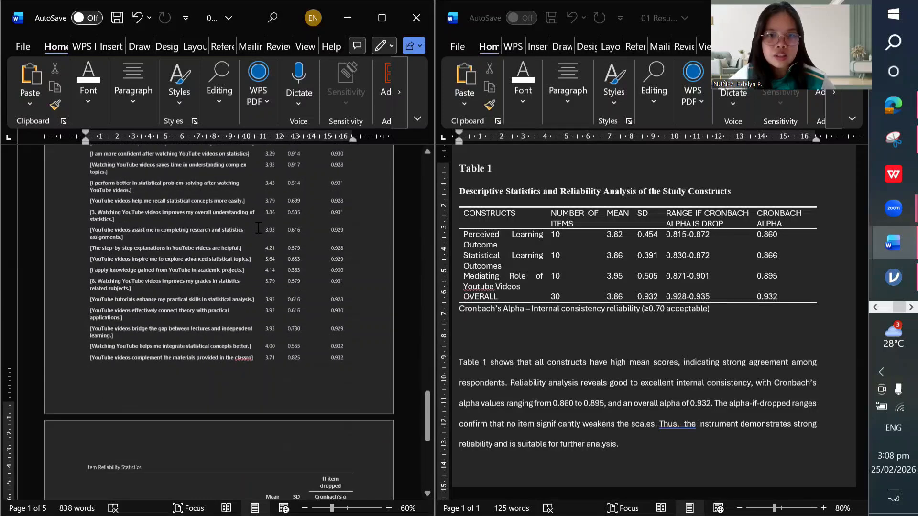
{"action": "scroll", "coordinate": [258, 228], "scroll_direction": "up", "scroll_amount": 10}
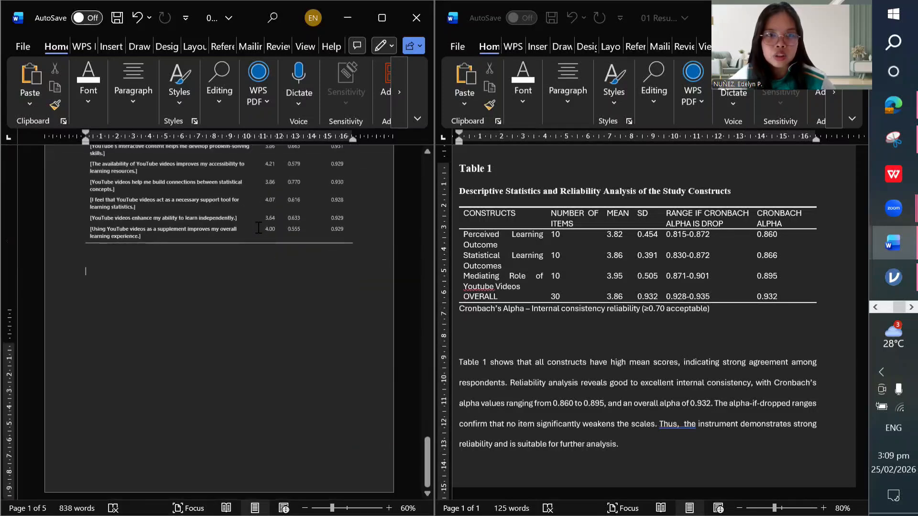
{"action": "scroll", "coordinate": [258, 227], "scroll_direction": "up", "scroll_amount": 5}
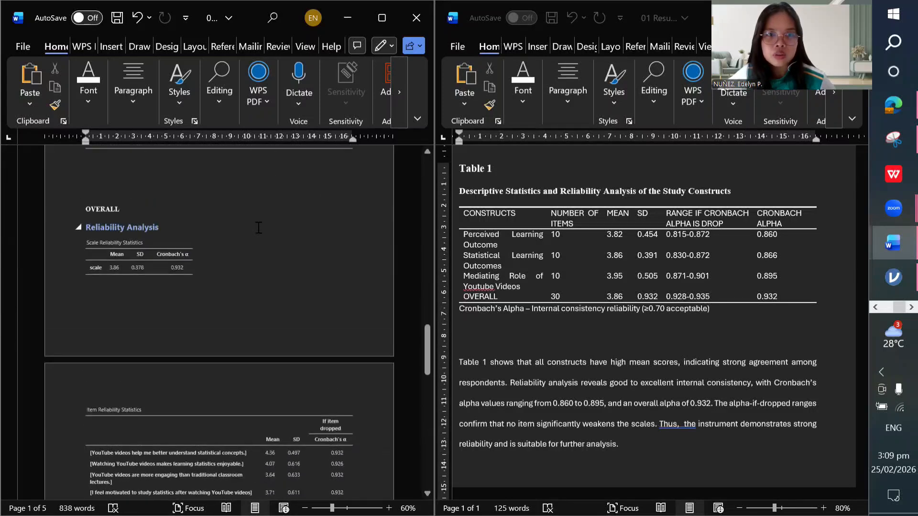
{"action": "left_click", "coordinate": [571, 227]}
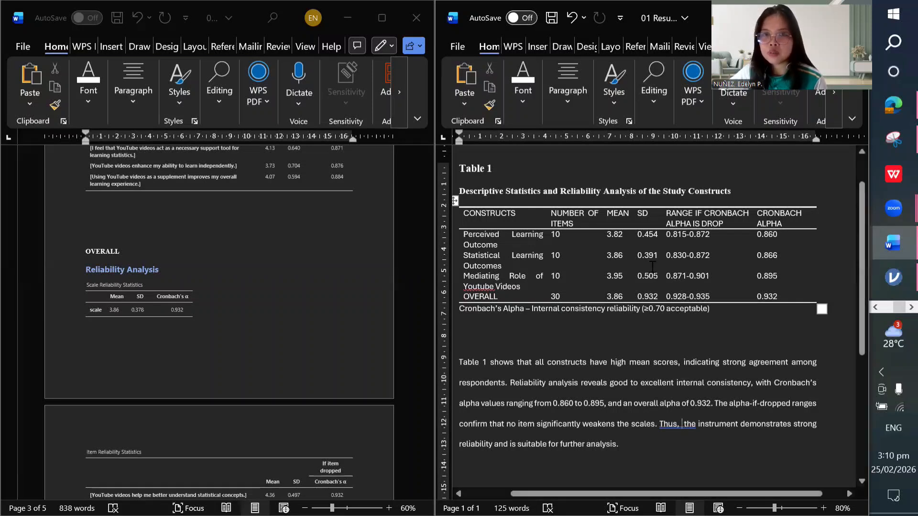
{"action": "scroll", "coordinate": [304, 281], "scroll_direction": "up", "scroll_amount": 8}
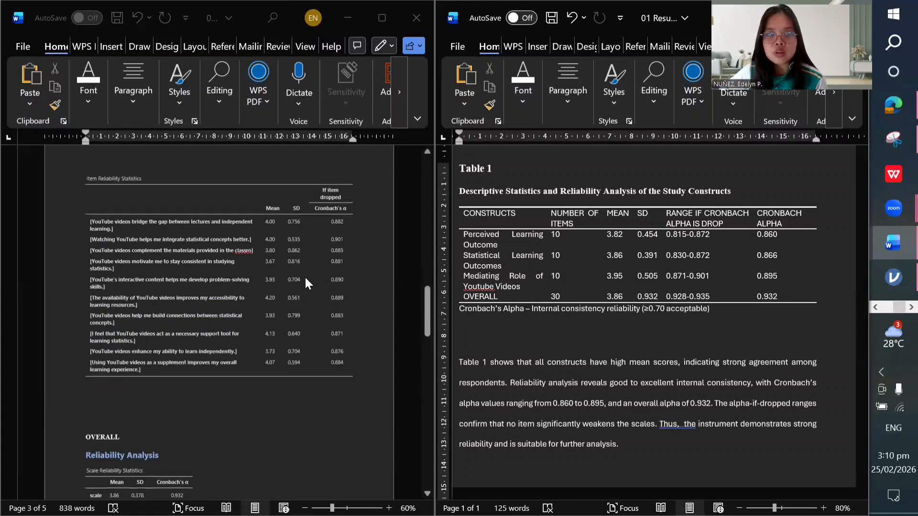
{"action": "scroll", "coordinate": [307, 284], "scroll_direction": "up", "scroll_amount": 10}
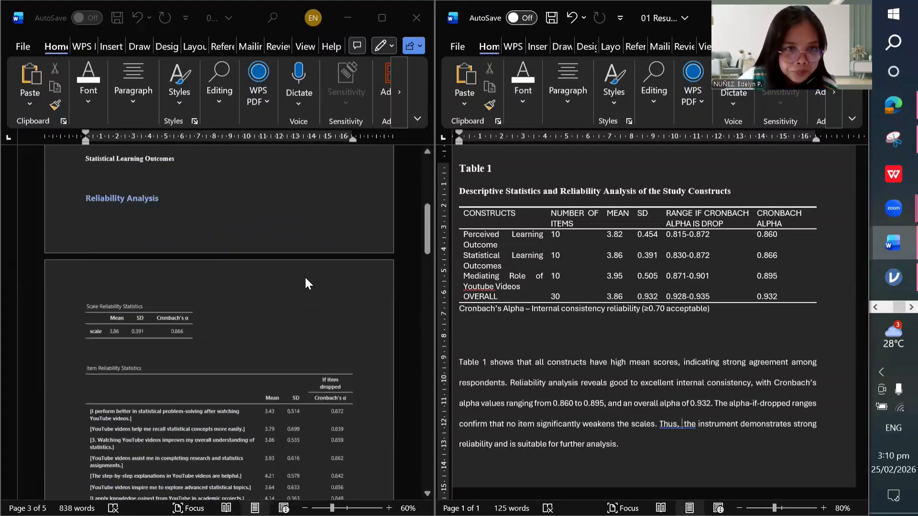
{"action": "scroll", "coordinate": [306, 283], "scroll_direction": "up", "scroll_amount": 5}
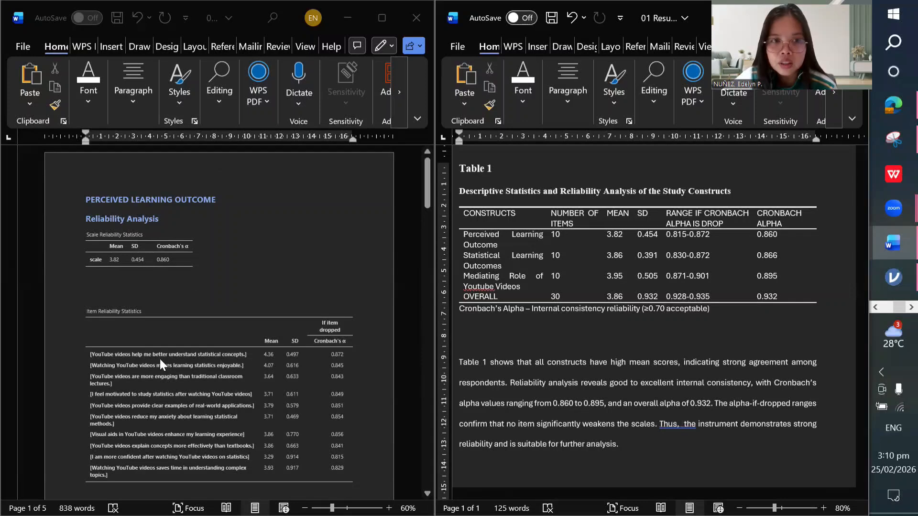
{"action": "scroll", "coordinate": [160, 361], "scroll_direction": "down", "scroll_amount": 3}
{"action": "scroll", "coordinate": [186, 236], "scroll_direction": "up", "scroll_amount": 3}
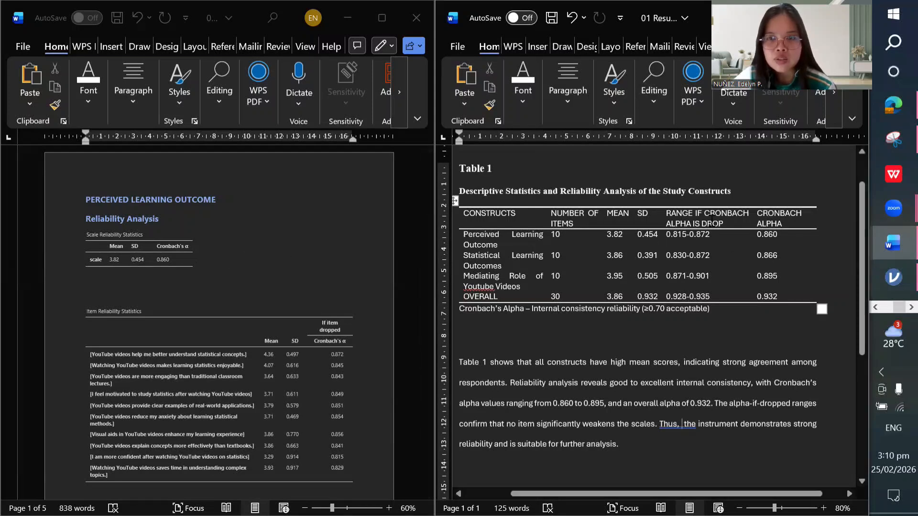
{"action": "scroll", "coordinate": [351, 317], "scroll_direction": "down", "scroll_amount": 3}
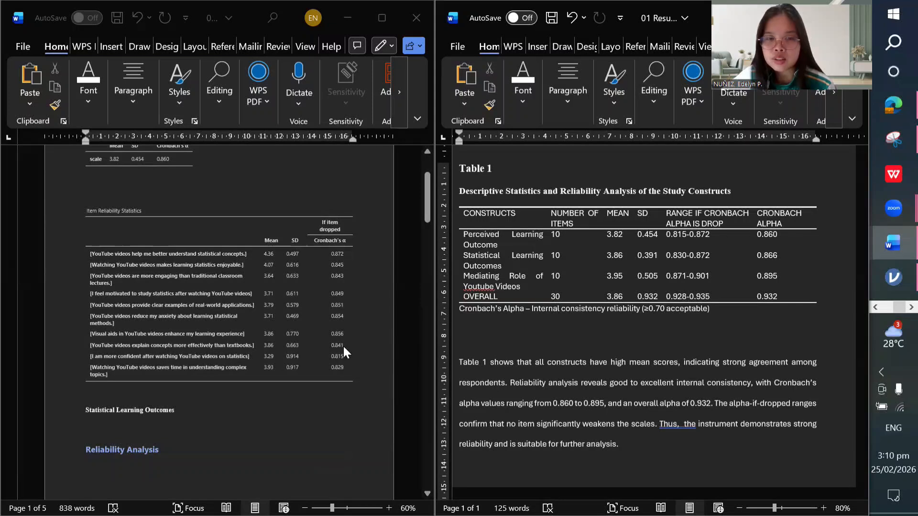
{"action": "left_click", "coordinate": [677, 235]}
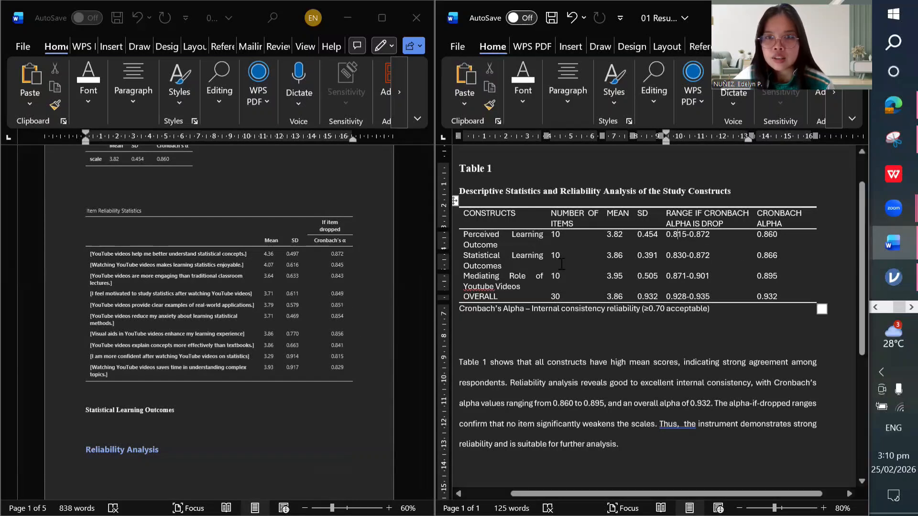
{"action": "scroll", "coordinate": [156, 272], "scroll_direction": "up", "scroll_amount": 1}
{"action": "scroll", "coordinate": [156, 272], "scroll_direction": "up", "scroll_amount": 2}
{"action": "left_click", "coordinate": [170, 218]}
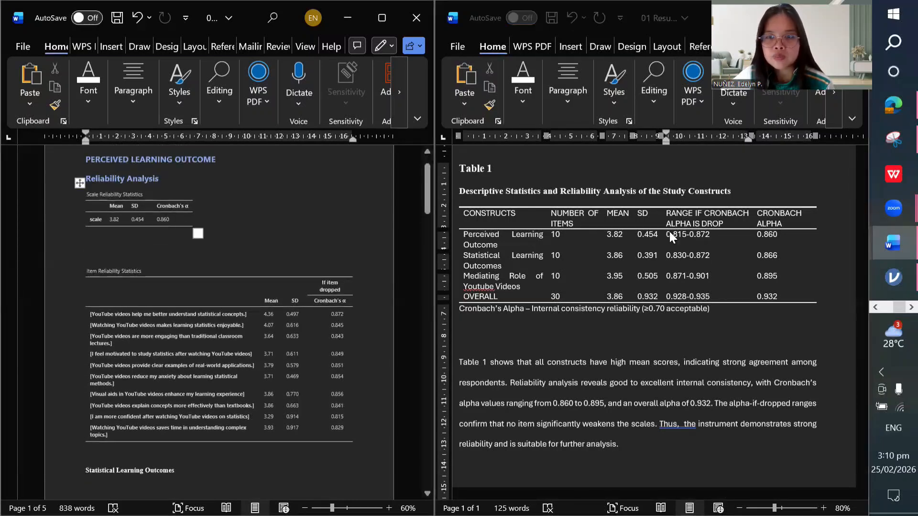
{"action": "scroll", "coordinate": [300, 278], "scroll_direction": "down", "scroll_amount": 11}
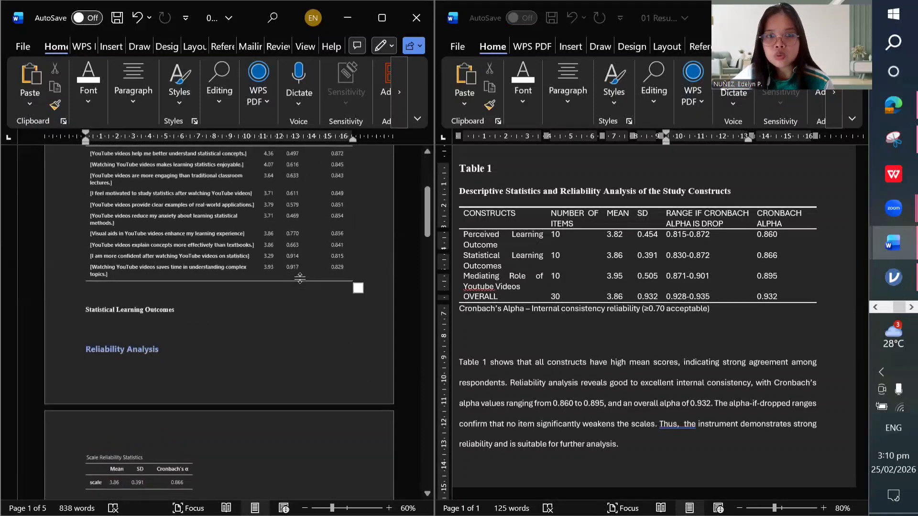
{"action": "scroll", "coordinate": [300, 279], "scroll_direction": "down", "scroll_amount": 4}
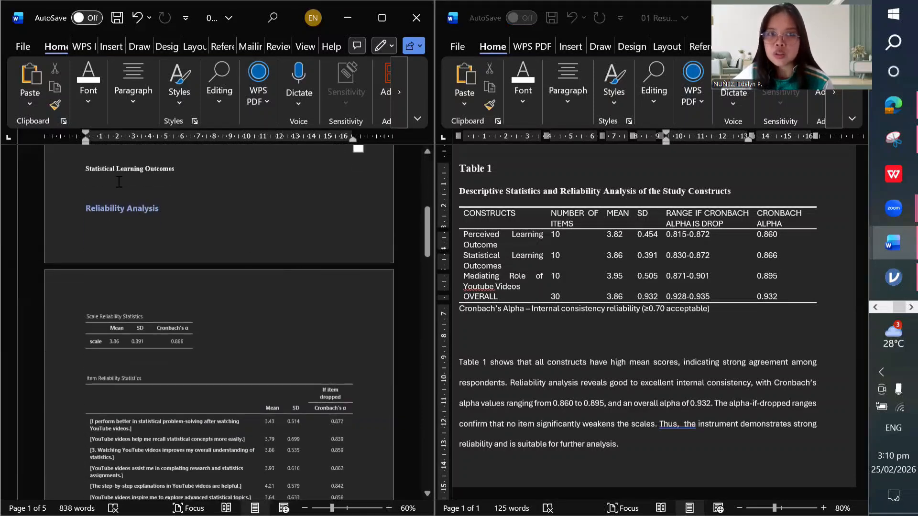
{"action": "scroll", "coordinate": [193, 330], "scroll_direction": "down", "scroll_amount": 8}
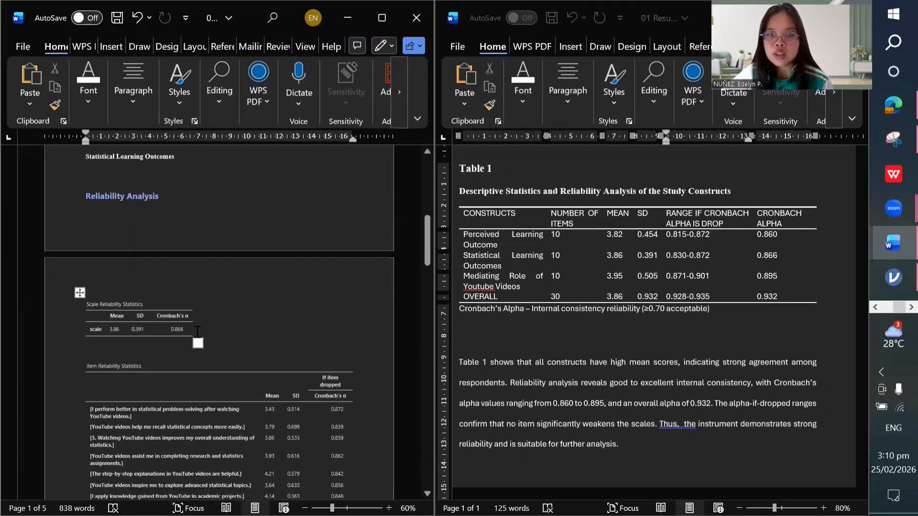
{"action": "scroll", "coordinate": [197, 331], "scroll_direction": "down", "scroll_amount": 8}
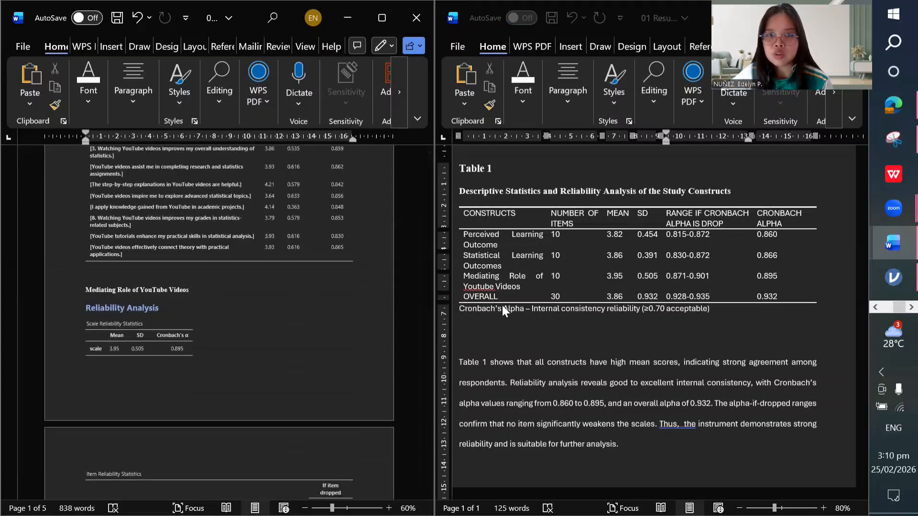
{"action": "scroll", "coordinate": [225, 303], "scroll_direction": "down", "scroll_amount": 18}
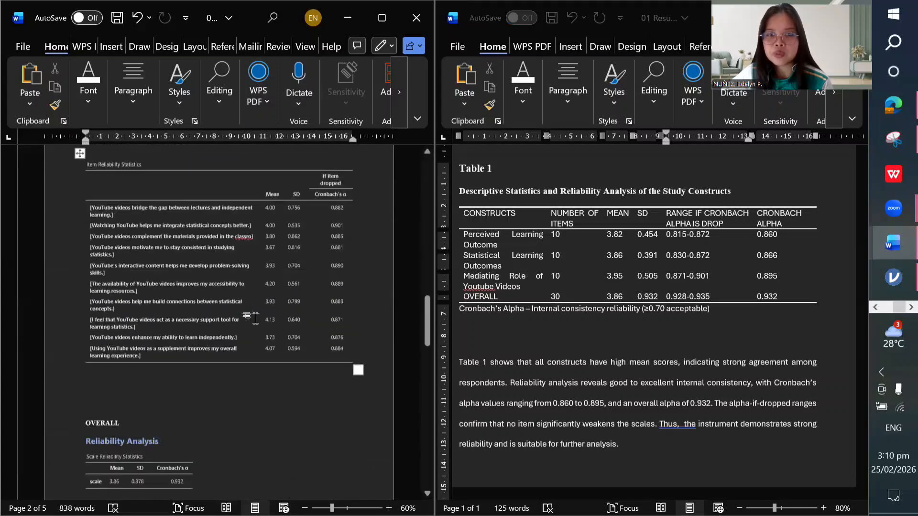
{"action": "scroll", "coordinate": [273, 320], "scroll_direction": "down", "scroll_amount": 5}
{"action": "left_click", "coordinate": [666, 391]}
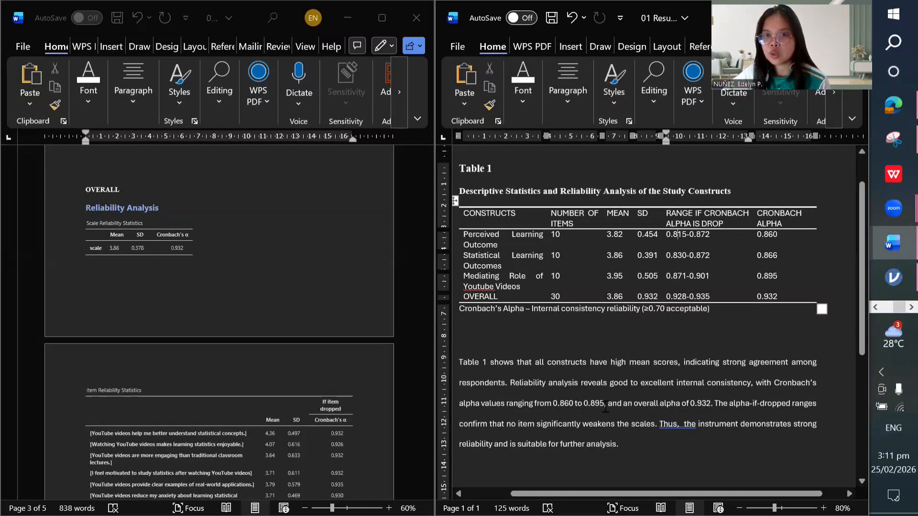
{"action": "scroll", "coordinate": [632, 407], "scroll_direction": "down", "scroll_amount": 2}
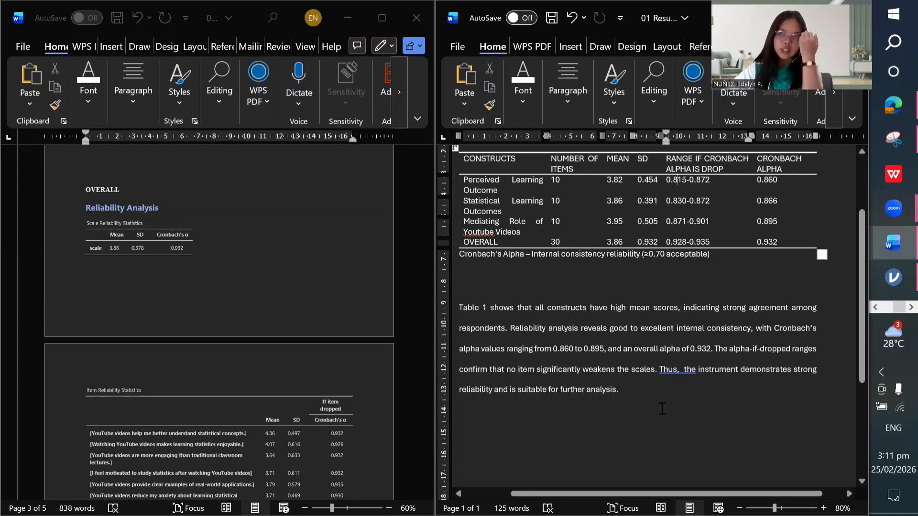
{"action": "scroll", "coordinate": [662, 409], "scroll_direction": "up", "scroll_amount": 3}
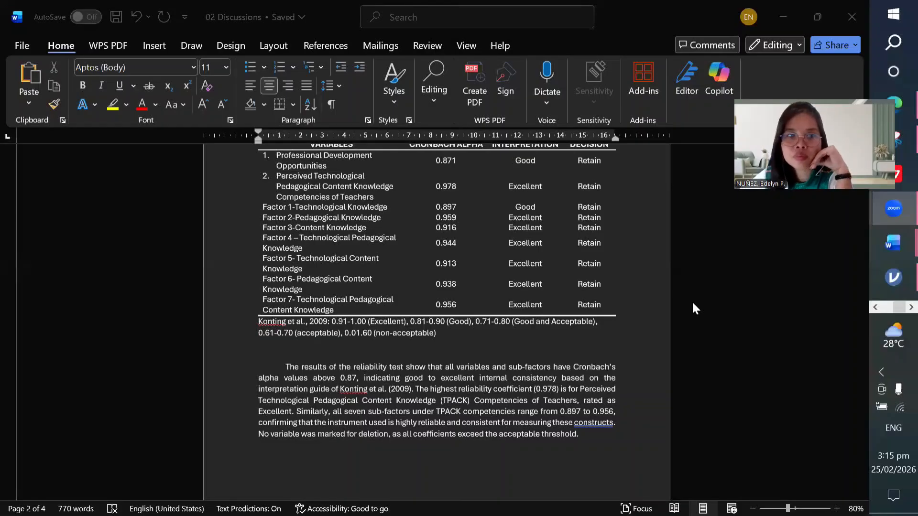
Step: Bring up 02 Discussions at its Table 1 Cronbach alpha test, with values 0.871–0.978
{"action": "left_click", "coordinate": [692, 308]}
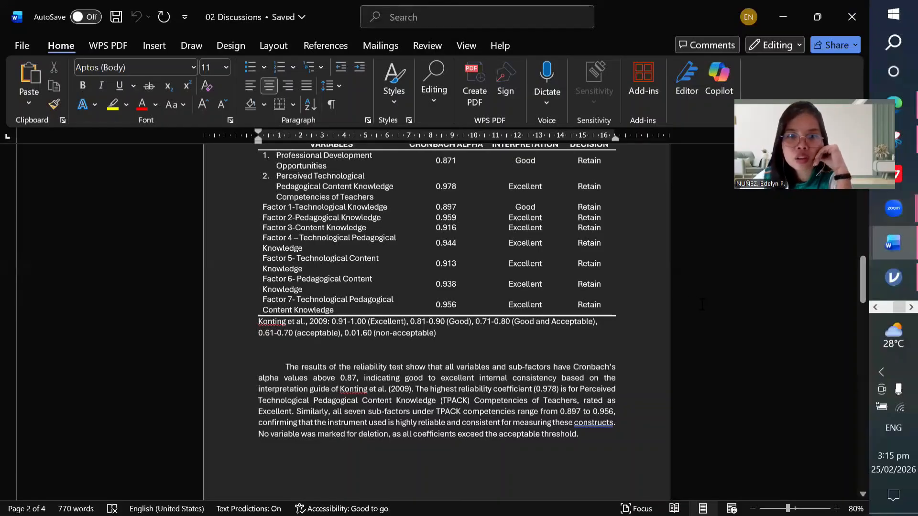
{"action": "scroll", "coordinate": [697, 306], "scroll_direction": "up", "scroll_amount": 1}
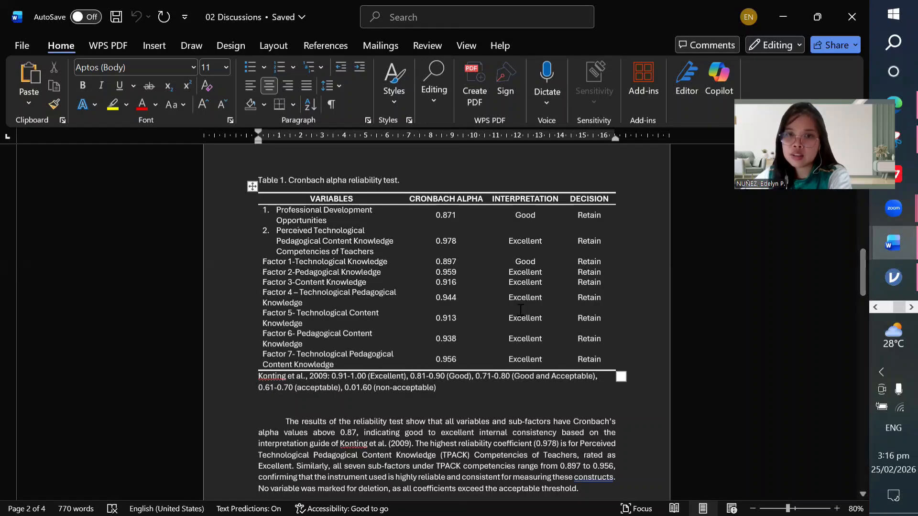
{"action": "scroll", "coordinate": [522, 313], "scroll_direction": "down", "scroll_amount": 3}
{"action": "scroll", "coordinate": [521, 313], "scroll_direction": "up", "scroll_amount": 5}
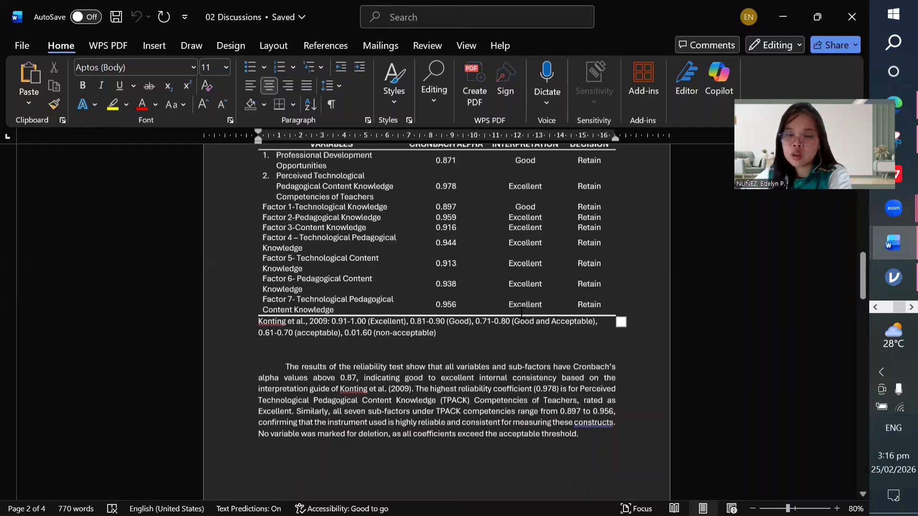